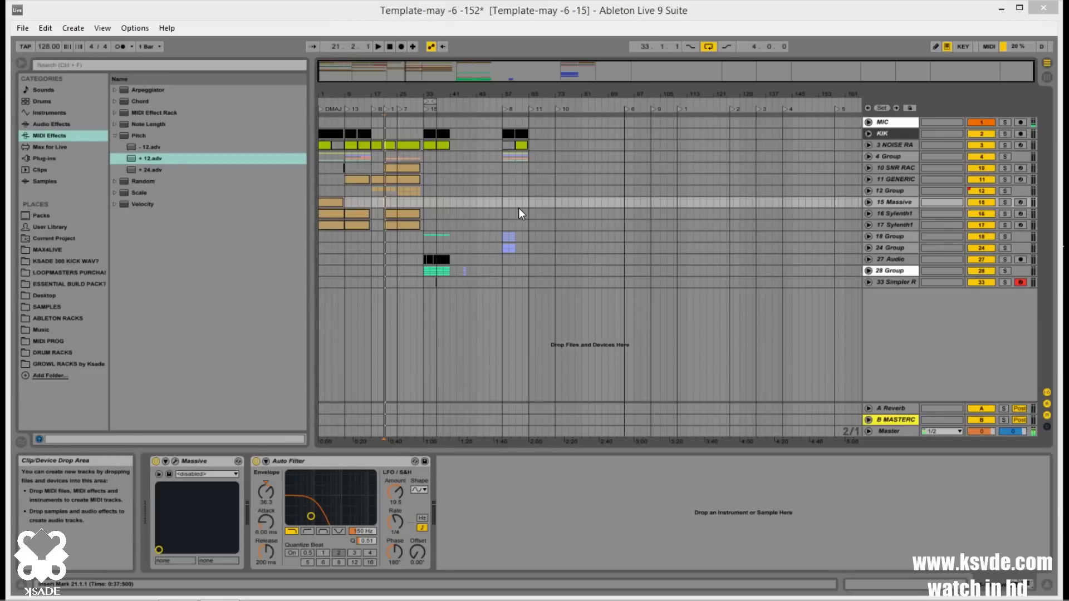
- Play the arrangement from the locator 15 at bar 33 for a few bars, and stop playback
{"action": "left_click_drag", "start_coordinate": [468, 92], "coordinate": [523, 117]}
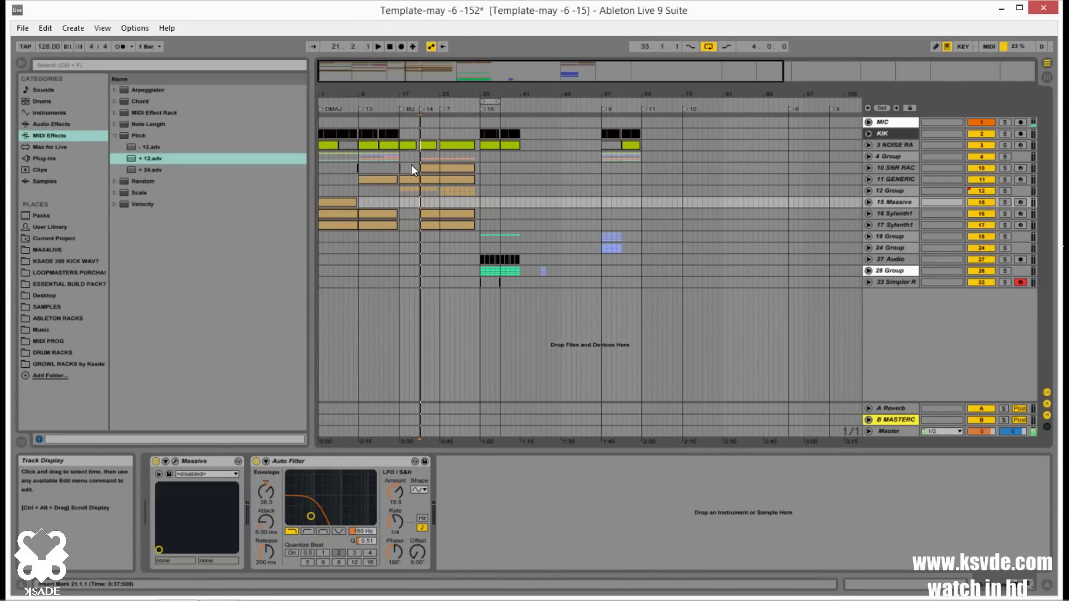
{"action": "mouse_move", "coordinate": [469, 69]}
{"action": "left_mouse_down"}
{"action": "mouse_move", "coordinate": [470, 92]}
{"action": "mouse_move", "coordinate": [470, 72]}
{"action": "left_mouse_up"}
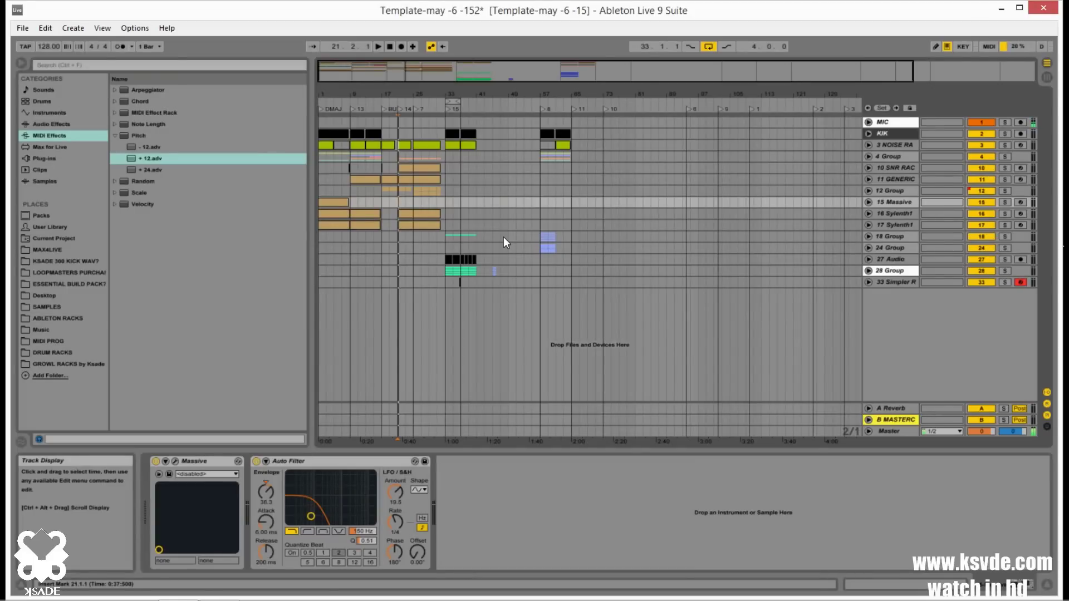
{"action": "left_click_drag", "start_coordinate": [434, 71], "coordinate": [434, 123]}
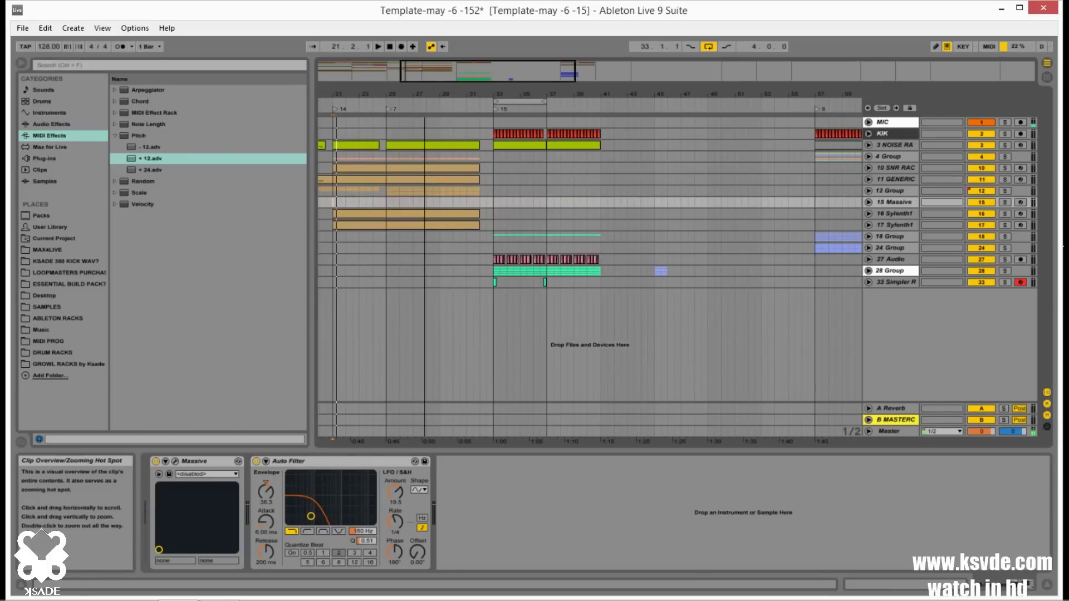
{"action": "left_click_drag", "start_coordinate": [461, 77], "coordinate": [460, 59]}
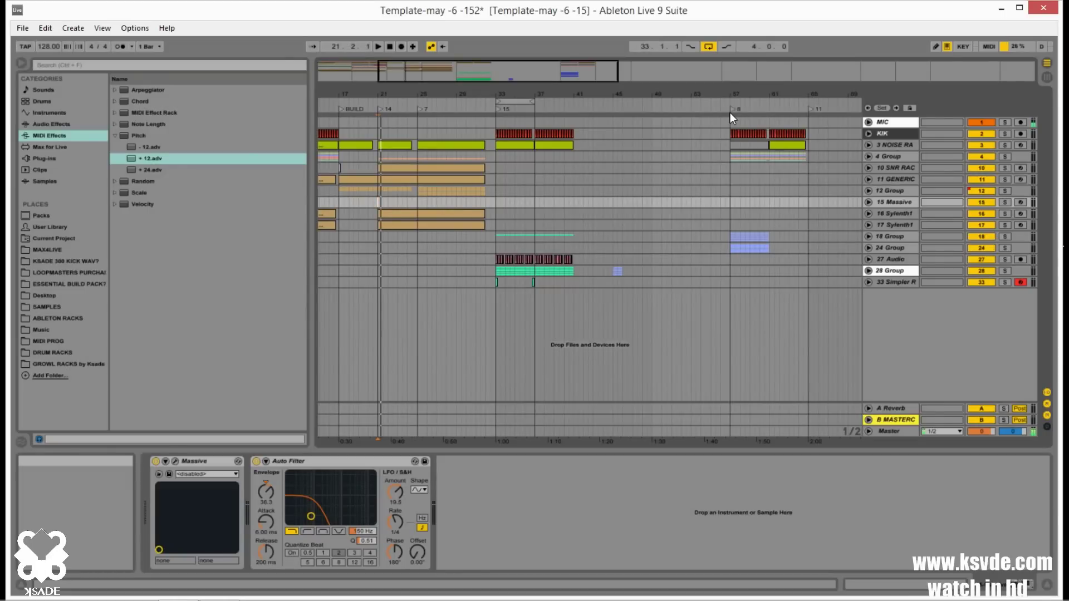
{"action": "left_click", "coordinate": [497, 107]}
{"action": "key", "text": "space"}
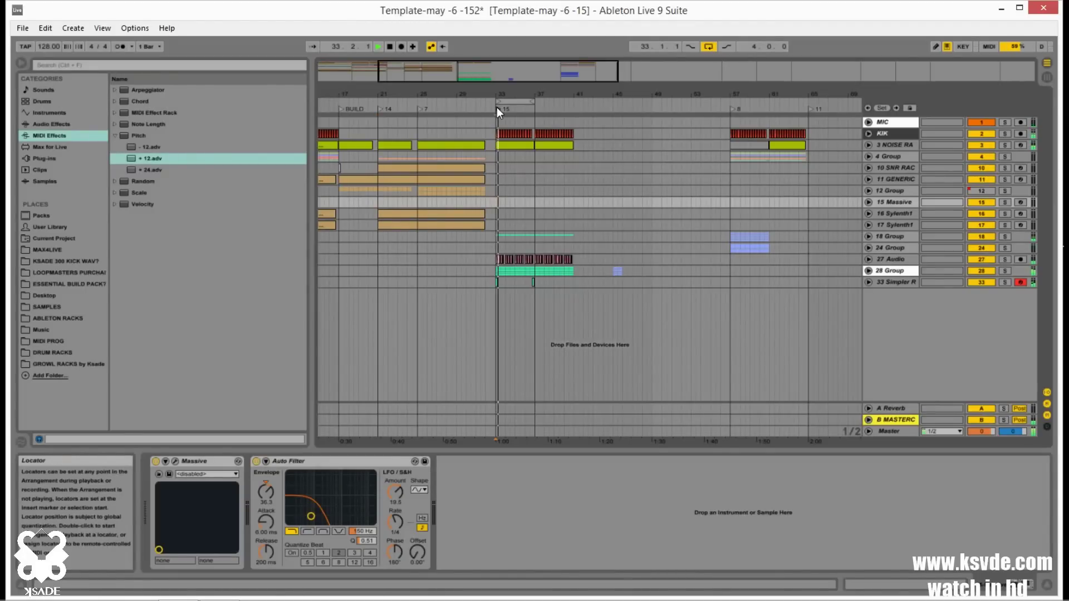
{"action": "left_click_drag", "start_coordinate": [487, 71], "coordinate": [532, 340]}
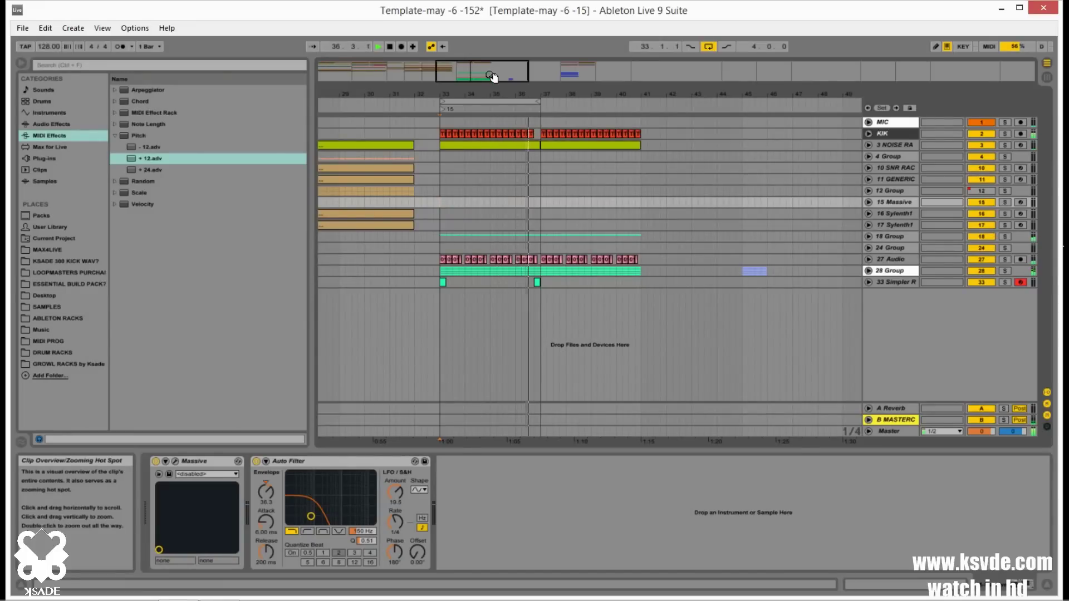
{"action": "key", "text": "space"}
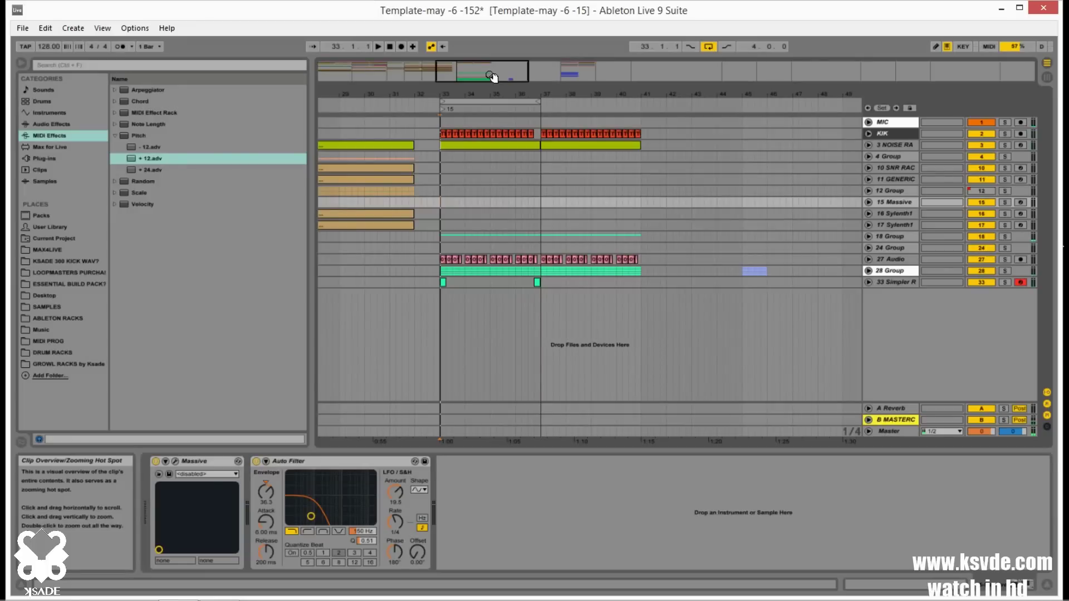
- Deactivate the 29 Massive and 30 DROPS clips between bars 33 and 37
{"action": "left_click_drag", "start_coordinate": [444, 73], "coordinate": [458, 133]}
{"action": "left_click_drag", "start_coordinate": [457, 133], "coordinate": [460, 129]}
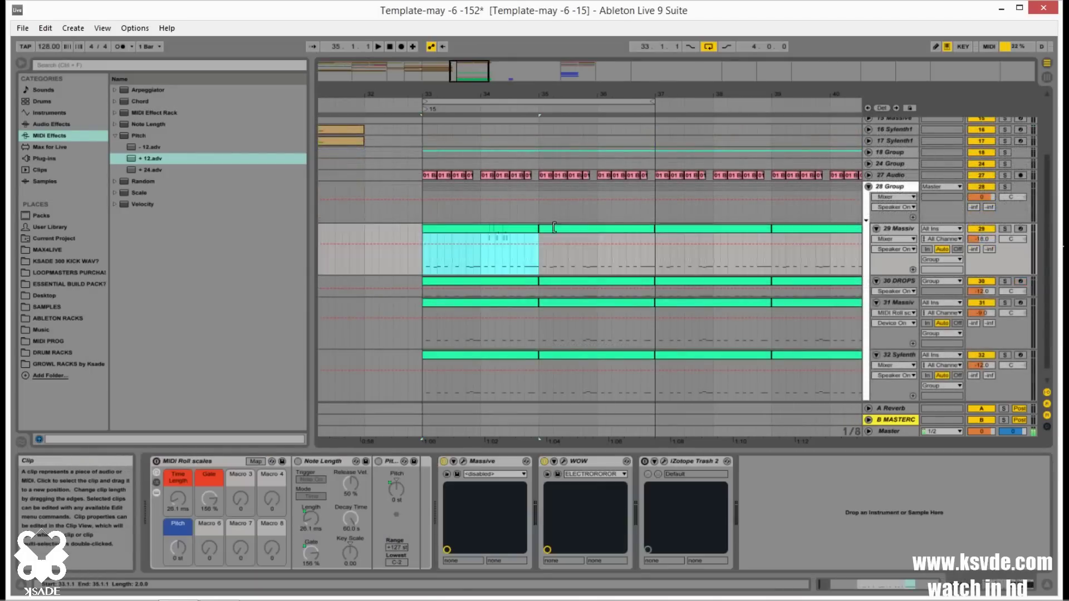
{"action": "left_click", "coordinate": [592, 231], "text": "shift"}
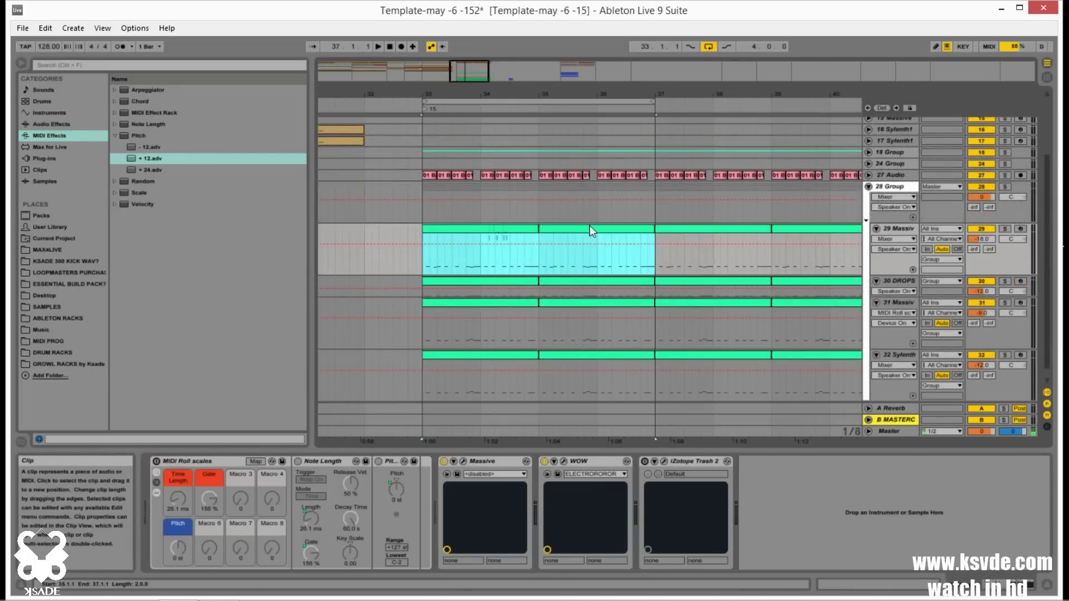
{"action": "left_click", "coordinate": [554, 282], "text": "shift"}
{"action": "key", "text": "0"}
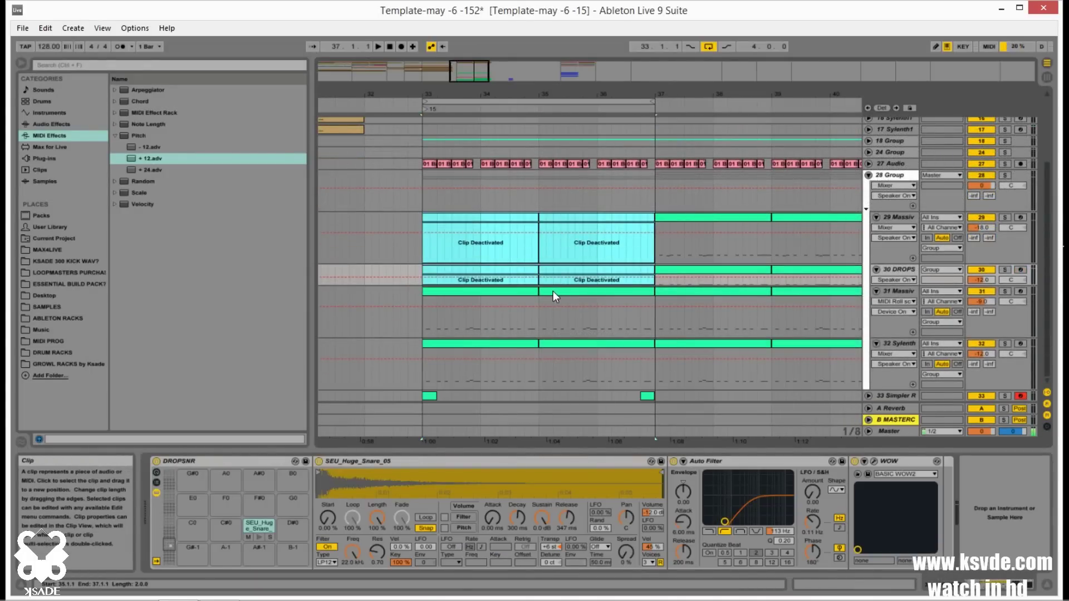
- Extend the 31 Massive clip from bar 33 to bar 37 and deactivate the two 32 Sylenth1 clips below it
{"action": "left_click_drag", "start_coordinate": [538, 291], "coordinate": [657, 292]}
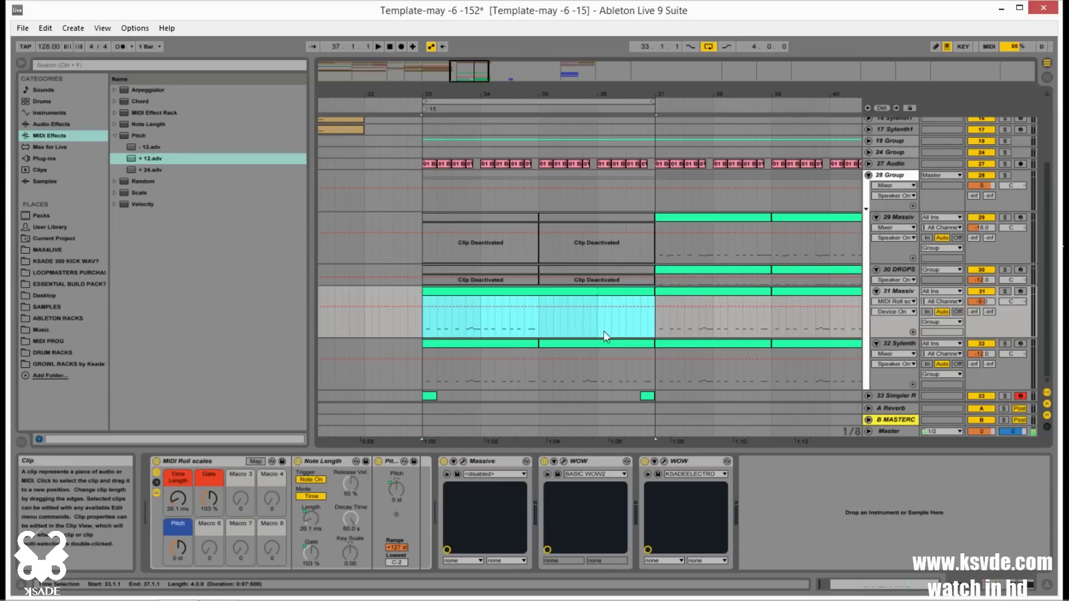
{"action": "left_click", "coordinate": [492, 344]}
{"action": "left_click", "coordinate": [580, 344], "text": "shift"}
{"action": "key", "text": "0"}
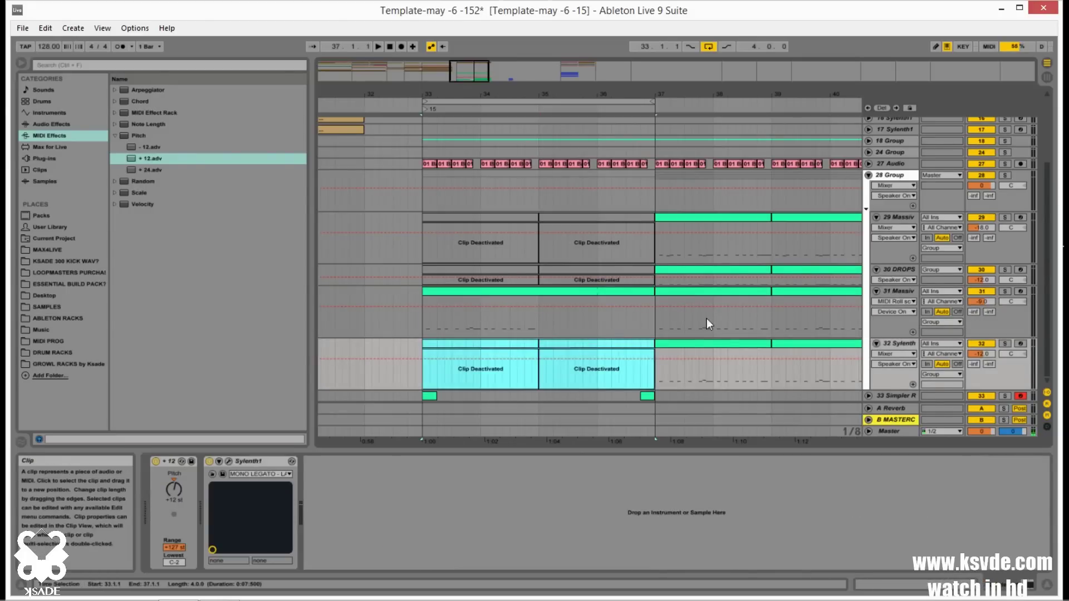
- Deactivate the clip at bar 33 inside 18 Group and open the 31 Massive clip's notes for editing
{"action": "left_click", "coordinate": [899, 291]}
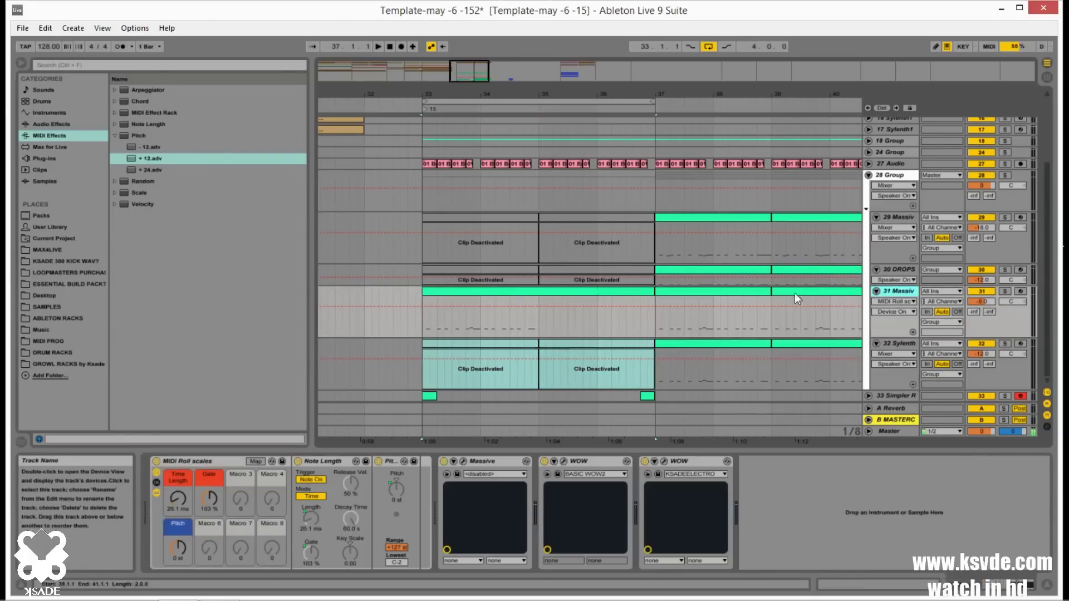
{"action": "left_click", "coordinate": [475, 291]}
{"action": "scroll", "coordinate": [817, 170], "scroll_direction": "up", "scroll_amount": 2}
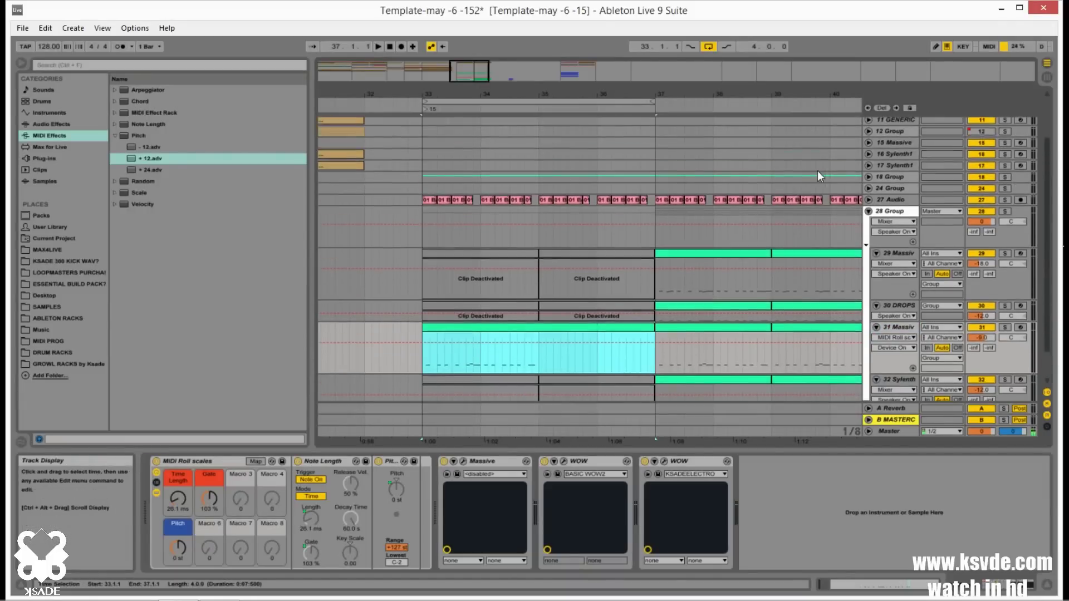
{"action": "left_click", "coordinate": [868, 177]}
{"action": "scroll", "coordinate": [872, 178], "scroll_direction": "down", "scroll_amount": 2}
{"action": "left_click", "coordinate": [503, 211]}
{"action": "key", "text": "0"}
{"action": "double_click", "coordinate": [503, 210]}
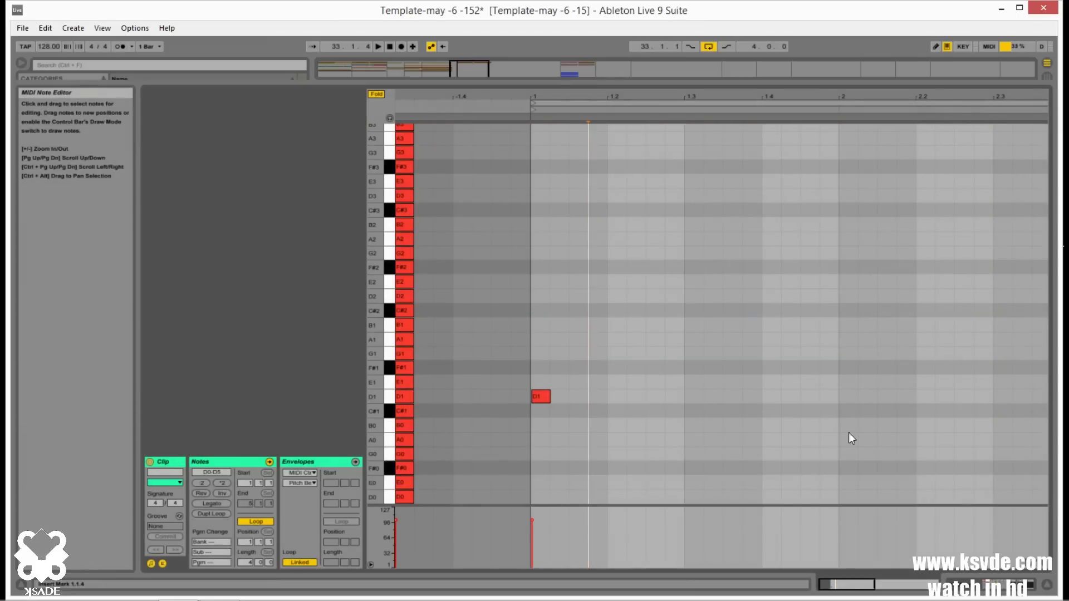
- Add a sixteenth-long D1 note at 1.1.4 after the opening D1 note, auditioning the loop
{"action": "key", "text": "minus"}
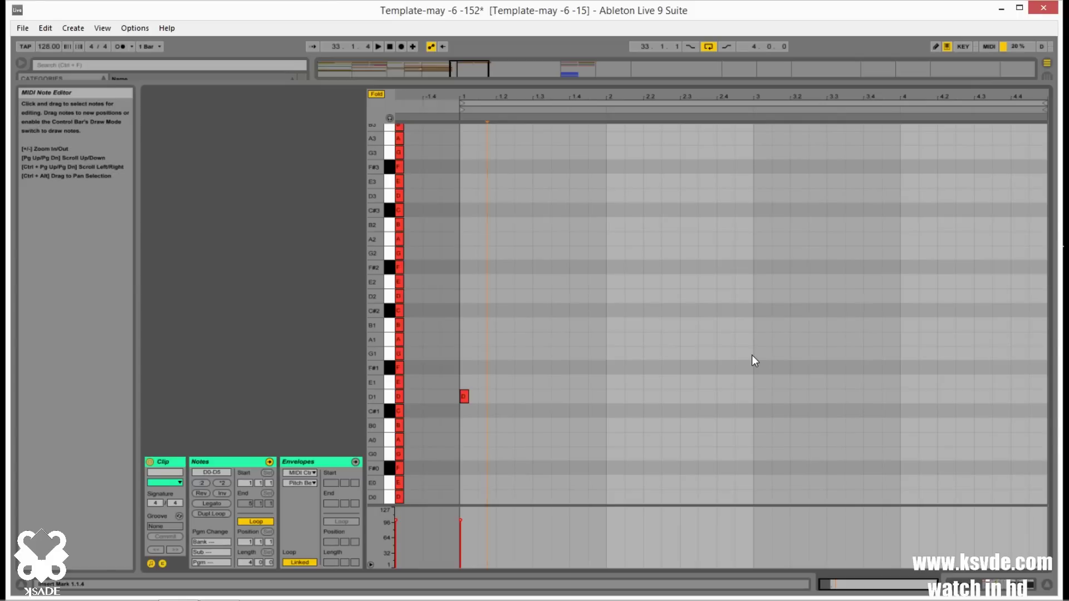
{"action": "mouse_move", "coordinate": [847, 586]}
{"action": "left_mouse_down"}
{"action": "mouse_move", "coordinate": [840, 600]}
{"action": "mouse_move", "coordinate": [843, 589]}
{"action": "left_mouse_up"}
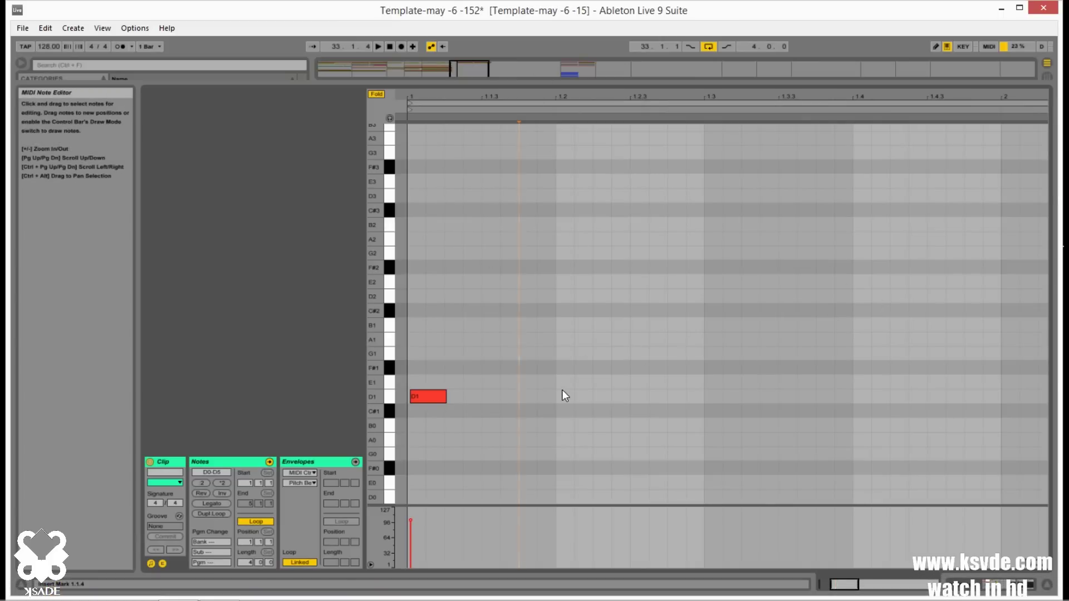
{"action": "double_click", "coordinate": [496, 399]}
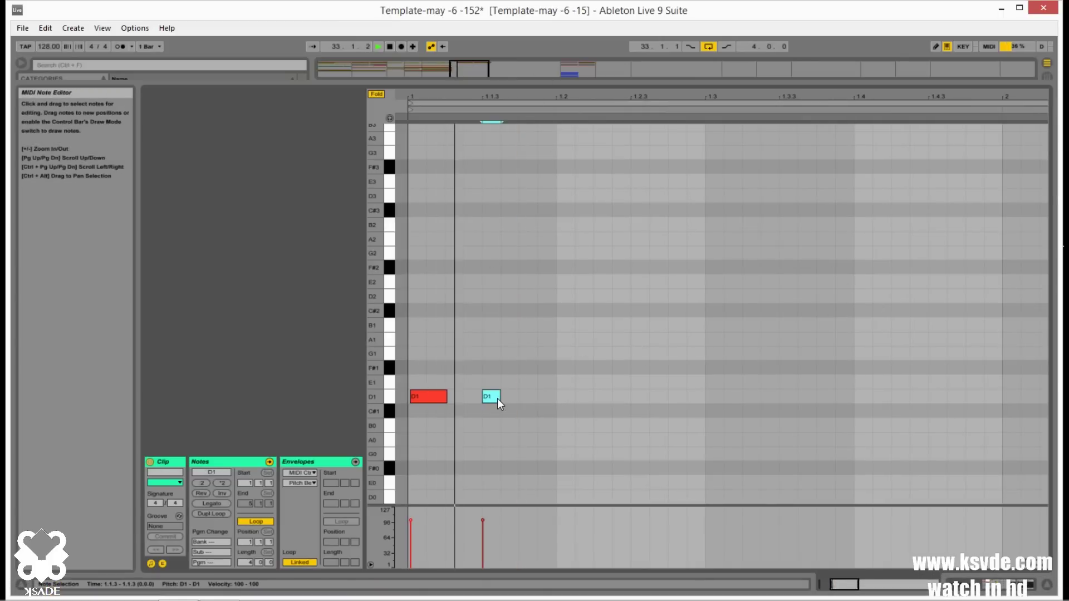
{"action": "key", "text": "space"}
{"action": "key", "text": "space"}
{"action": "double_click", "coordinate": [496, 396]}
{"action": "double_click", "coordinate": [496, 395]}
{"action": "key", "text": "space"}
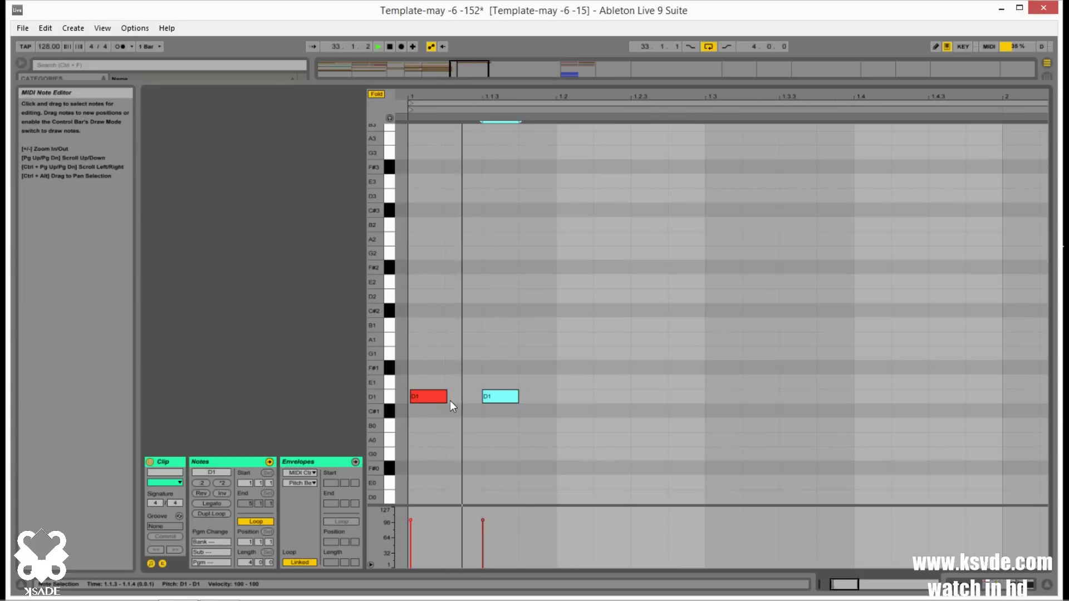
{"action": "key", "text": "Right"}
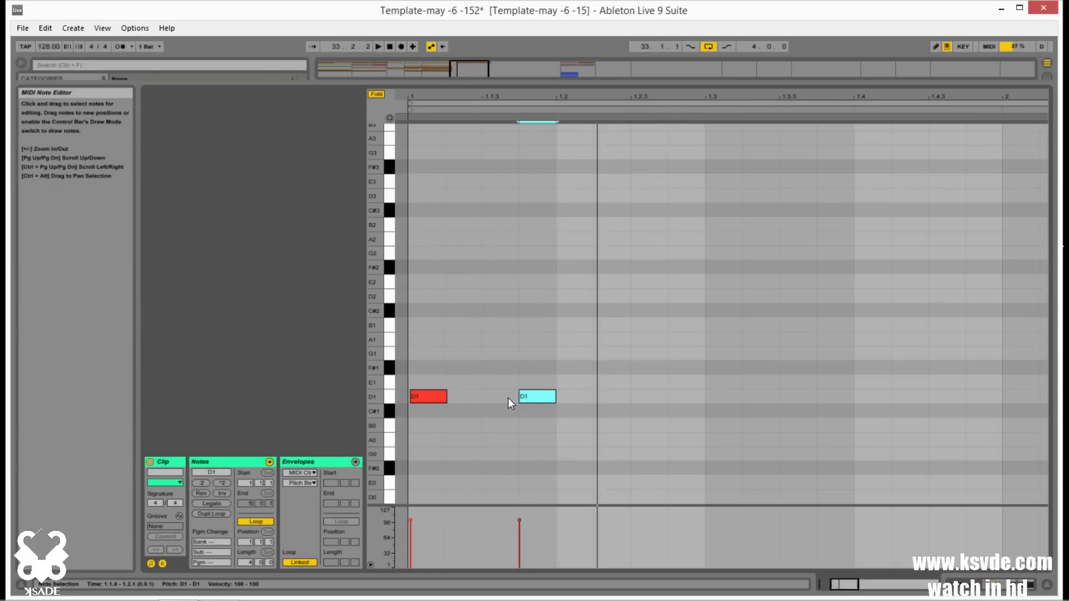
- Duplicate the D1 note twice, placing the copies at 1.2.3 and 1.3.3
{"action": "key", "text": "ctrl+d"}
{"action": "key", "text": "Right"}
{"action": "key", "text": "Right"}
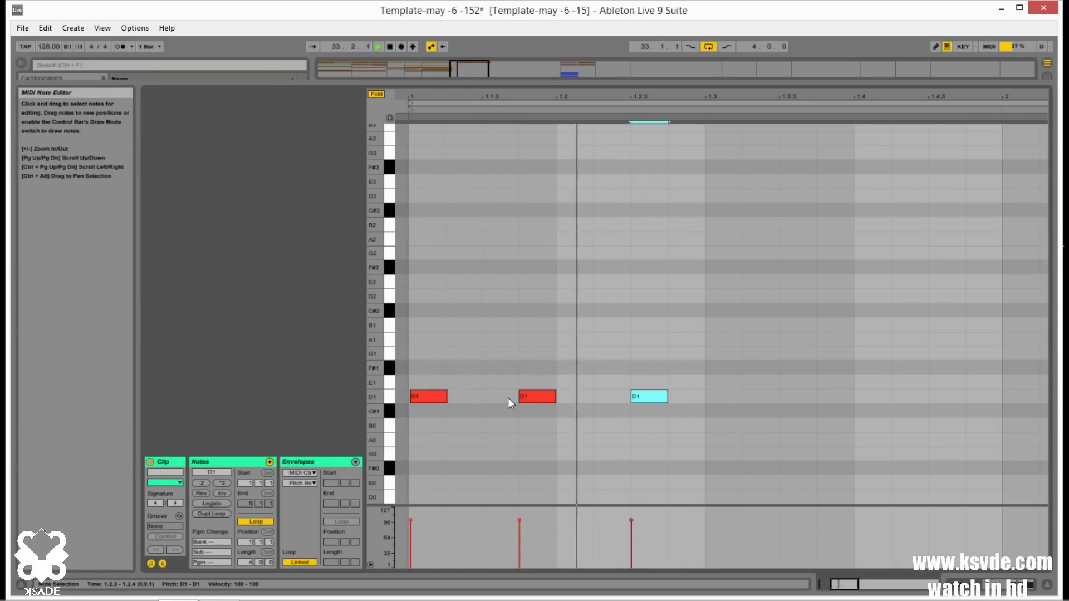
{"action": "key", "text": "ctrl+d"}
{"action": "key", "text": "Right"}
{"action": "key", "text": "Right"}
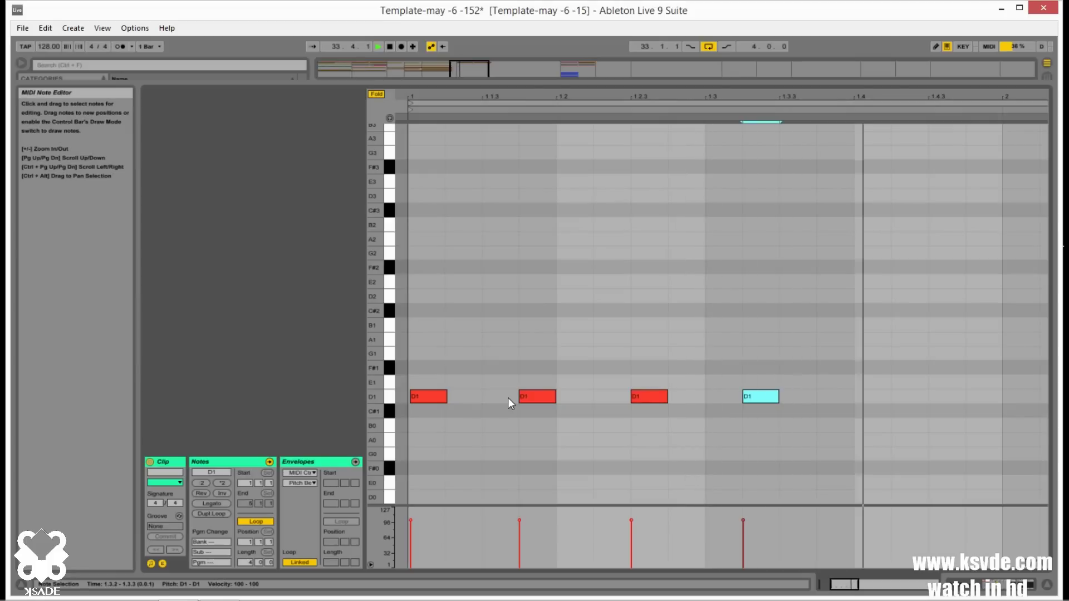
{"action": "key", "text": "Right"}
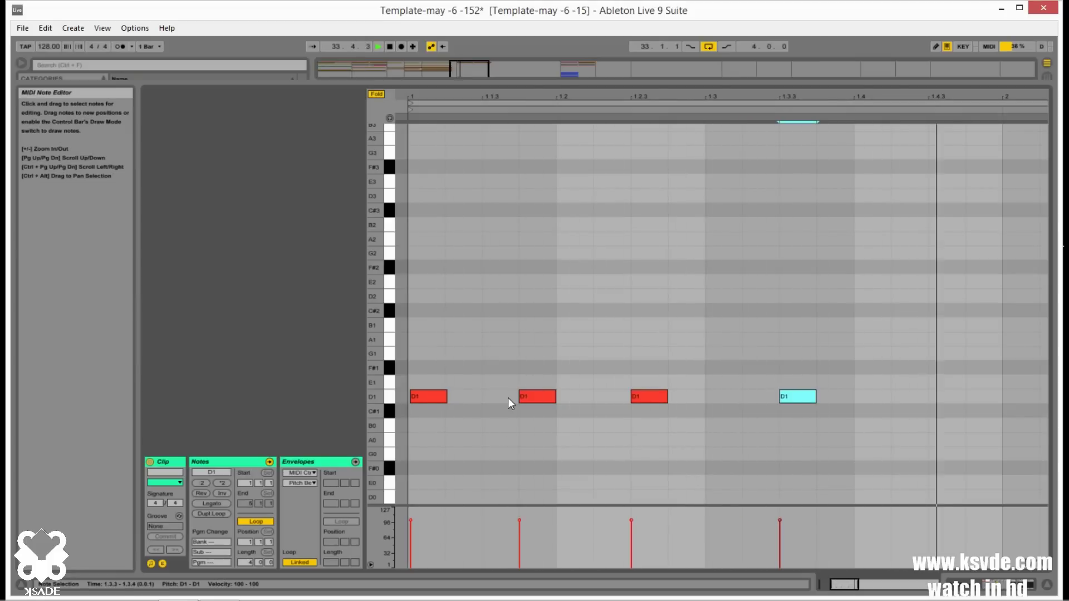
- Duplicate the last D1 note and shift the copy into the fourth beat of bar 1
{"action": "key", "text": "ctrl+d"}
{"action": "key", "text": "Right"}
{"action": "key", "text": "Right"}
{"action": "key", "text": "Right"}
{"action": "key", "text": "Left"}
{"action": "key", "text": "Right"}
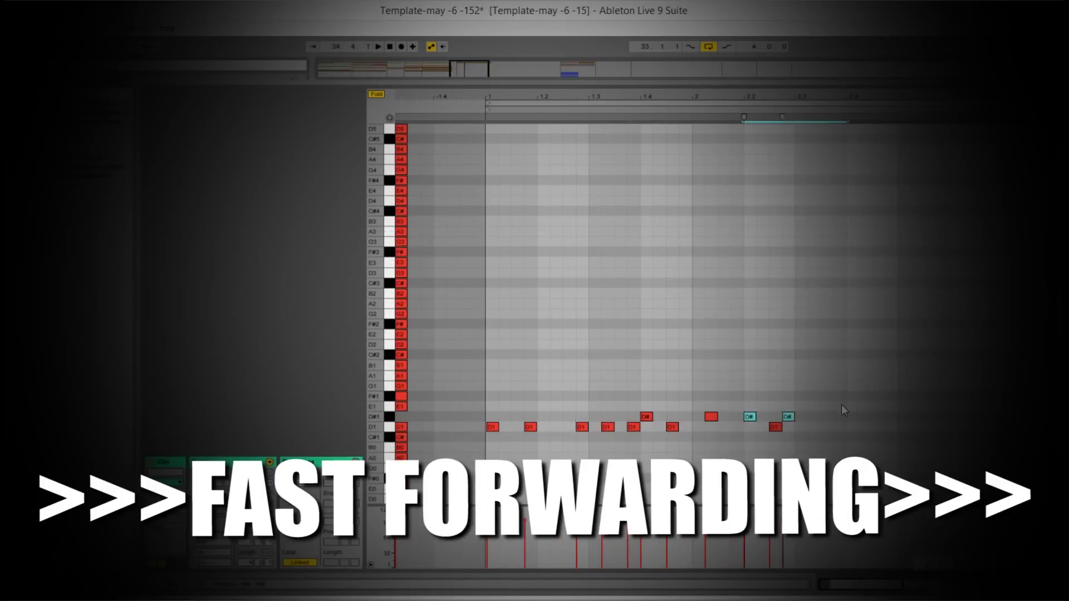
- Rework the bass rhythm across bars 1 and 2 by adding, moving and removing notes on D1 and D#1
{"action": "double_click", "coordinate": [540, 427]}
{"action": "left_click_drag", "start_coordinate": [547, 427], "coordinate": [562, 427]}
{"action": "left_click_drag", "start_coordinate": [533, 427], "coordinate": [518, 427]}
{"action": "left_click", "coordinate": [629, 416]}
{"action": "mouse_move", "coordinate": [658, 427]}
{"action": "left_mouse_down"}
{"action": "mouse_move", "coordinate": [762, 417]}
{"action": "mouse_move", "coordinate": [702, 417]}
{"action": "left_mouse_up"}
{"action": "double_click", "coordinate": [718, 427]}
{"action": "double_click", "coordinate": [791, 427]}
{"action": "left_click", "coordinate": [717, 428]}
{"action": "key", "text": "Delete"}
{"action": "left_click_drag", "start_coordinate": [673, 427], "coordinate": [659, 427]}
{"action": "left_click_drag", "start_coordinate": [562, 427], "coordinate": [533, 427]}
- Add a D1 note, duplicate it, and lower a note in bar 2 to C#1
{"action": "double_click", "coordinate": [553, 427]}
{"action": "key", "text": "ctrl+d"}
{"action": "key", "text": "Down"}
{"action": "left_click_drag", "start_coordinate": [837, 437], "coordinate": [852, 437]}
- Reopen the pattern for editing and reposition its notes, raising one from C#1 to D#1
{"action": "key", "text": "shift+Tab"}
{"action": "left_click", "coordinate": [363, 249]}
{"action": "double_click", "coordinate": [473, 217]}
{"action": "double_click", "coordinate": [897, 427]}
{"action": "left_click_drag", "start_coordinate": [555, 427], "coordinate": [526, 427]}
{"action": "left_click_drag", "start_coordinate": [852, 437], "coordinate": [868, 417]}
- Add D1 and D#1 notes to fill the second half of the 31 Massive phrase, bars 35 to 37
{"action": "double_click", "coordinate": [823, 427]}
{"action": "double_click", "coordinate": [770, 427]}
{"action": "double_click", "coordinate": [785, 427]}
{"action": "double_click", "coordinate": [816, 427]}
{"action": "double_click", "coordinate": [832, 416]}
{"action": "double_click", "coordinate": [847, 427]}
{"action": "double_click", "coordinate": [894, 416]}
{"action": "double_click", "coordinate": [941, 427]}
{"action": "mouse_move", "coordinate": [840, 96]}
{"action": "left_mouse_down"}
{"action": "mouse_move", "coordinate": [840, 67]}
{"action": "mouse_move", "coordinate": [724, 106]}
{"action": "left_mouse_up"}
{"action": "double_click", "coordinate": [796, 416]}
{"action": "double_click", "coordinate": [814, 427]}
{"action": "double_click", "coordinate": [870, 427]}
{"action": "double_click", "coordinate": [946, 427]}
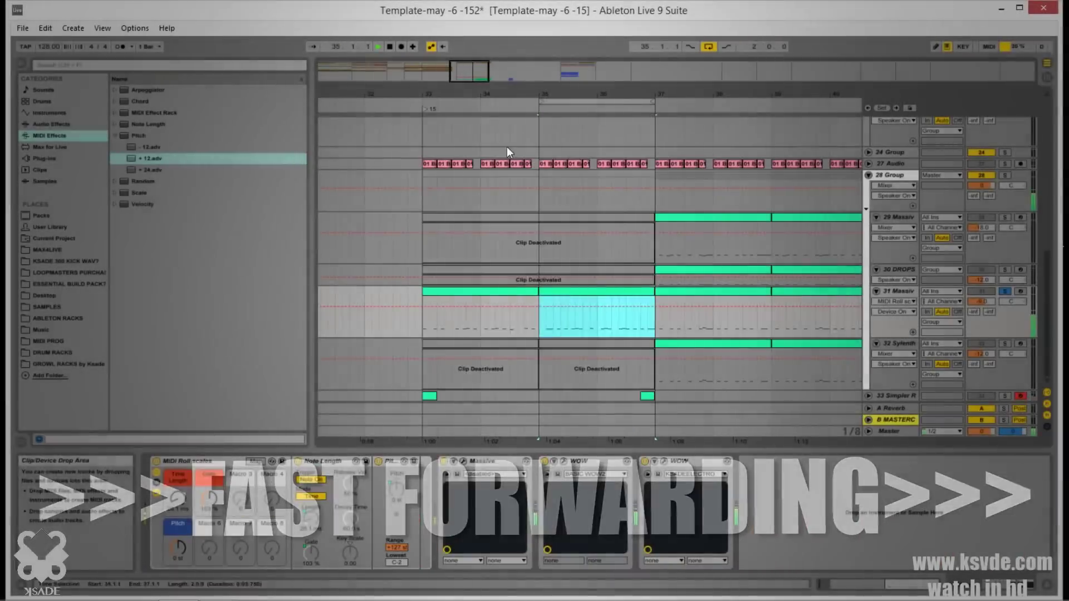
- Copy the new 31 Massive clips over the deactivated clips on the 29 Massive, 30 DROPS and 32 Sylenth1 tracks
{"action": "left_click", "coordinate": [505, 292]}
{"action": "left_click", "coordinate": [505, 280]}
{"action": "left_click_drag", "start_coordinate": [505, 272], "coordinate": [506, 349]}
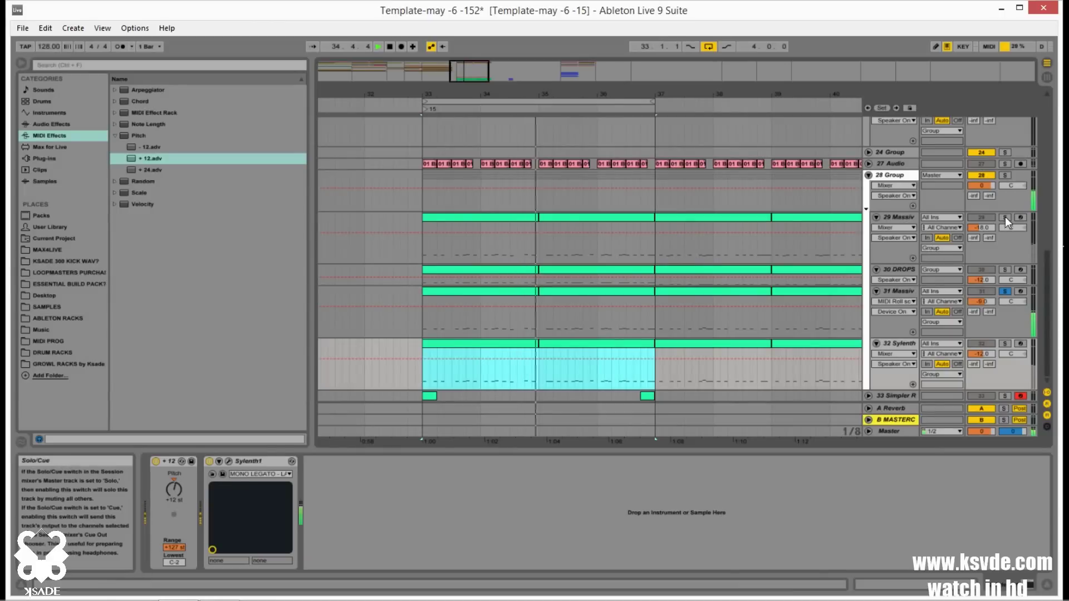
- Solo the 29 Massive track and consolidate its two clips between bars 33 and 37 into one
{"action": "left_click", "coordinate": [1005, 217]}
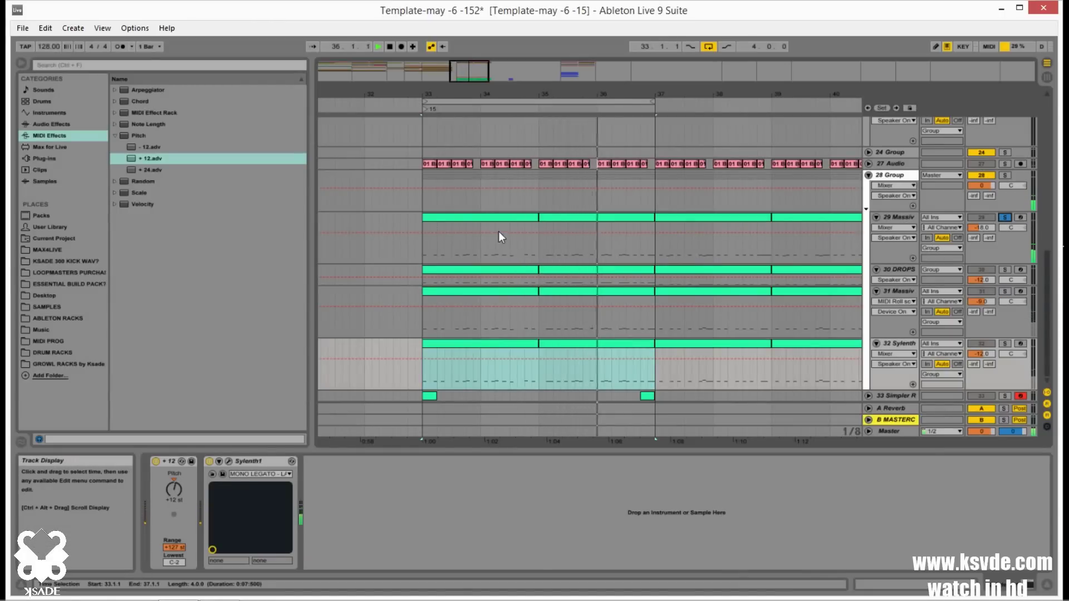
{"action": "left_click", "coordinate": [505, 218]}
{"action": "left_click", "coordinate": [599, 220], "text": "shift"}
{"action": "key", "text": "ctrl+j"}
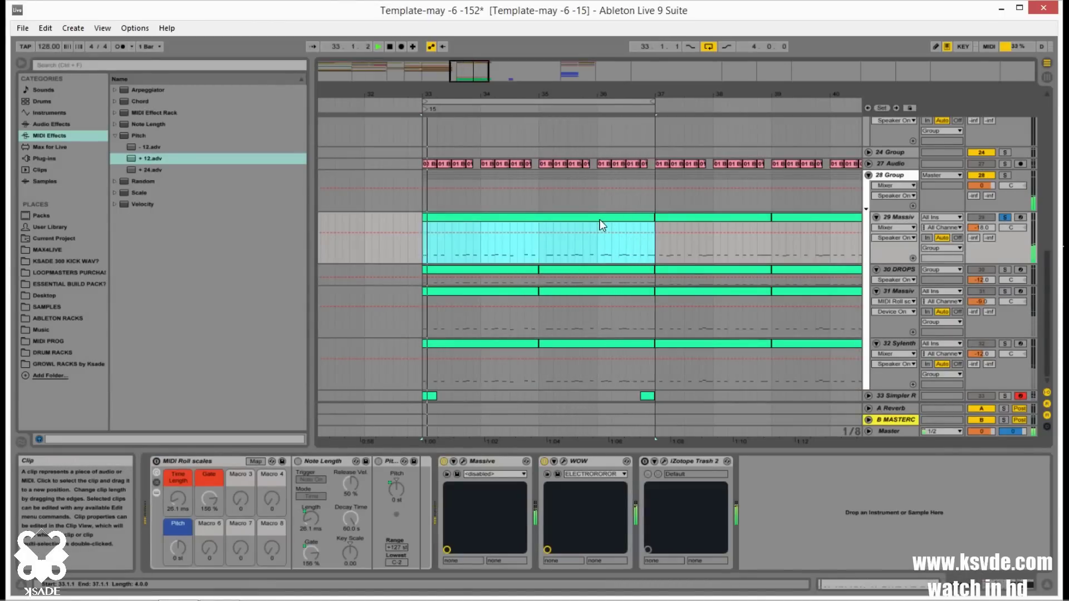
- Transpose all notes of the consolidated 29 Massive clip up an octave with the envelopes box hidden, and unsolo the track
{"action": "double_click", "coordinate": [600, 220]}
{"action": "left_click", "coordinate": [163, 564]}
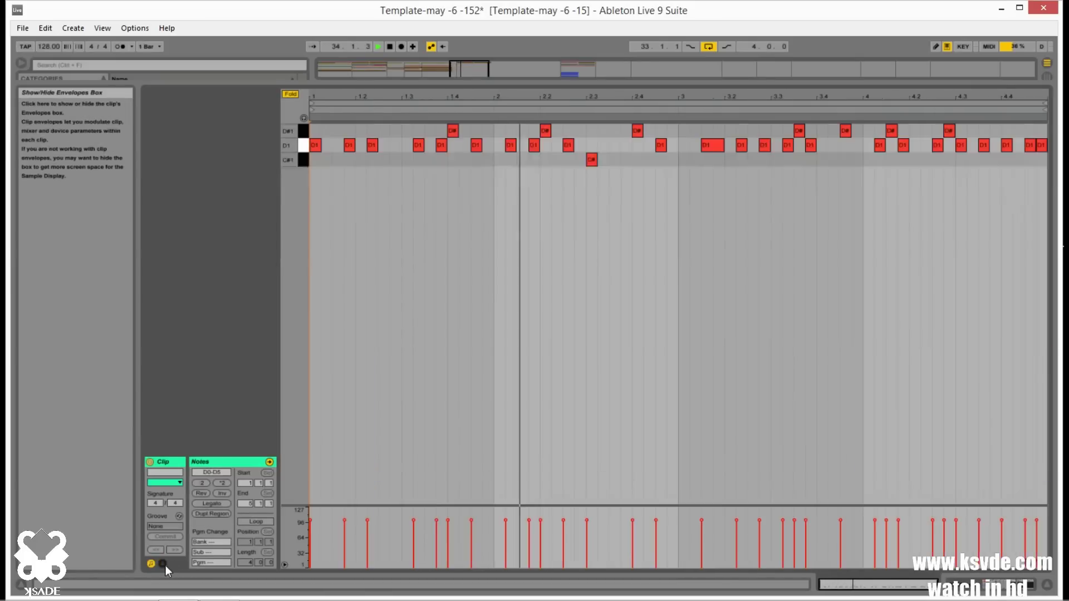
{"action": "key", "text": "ctrl+a"}
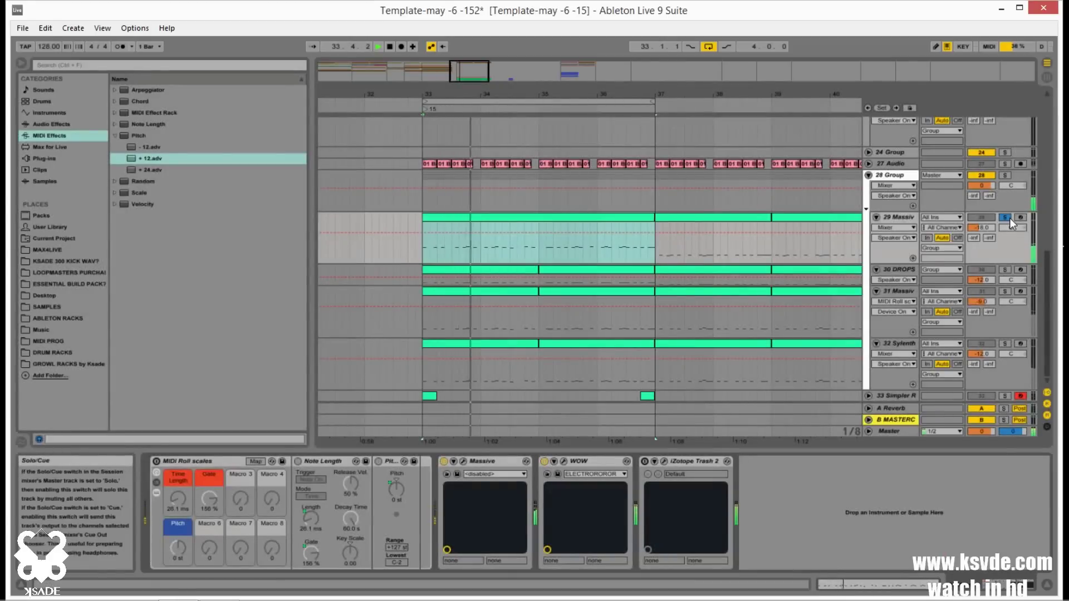
{"action": "left_click", "coordinate": [1009, 218]}
- Copy the consolidated 29 Massive clip onto the 30 DROPS track at bar 33 and solo that track
{"action": "left_click", "coordinate": [1012, 279]}
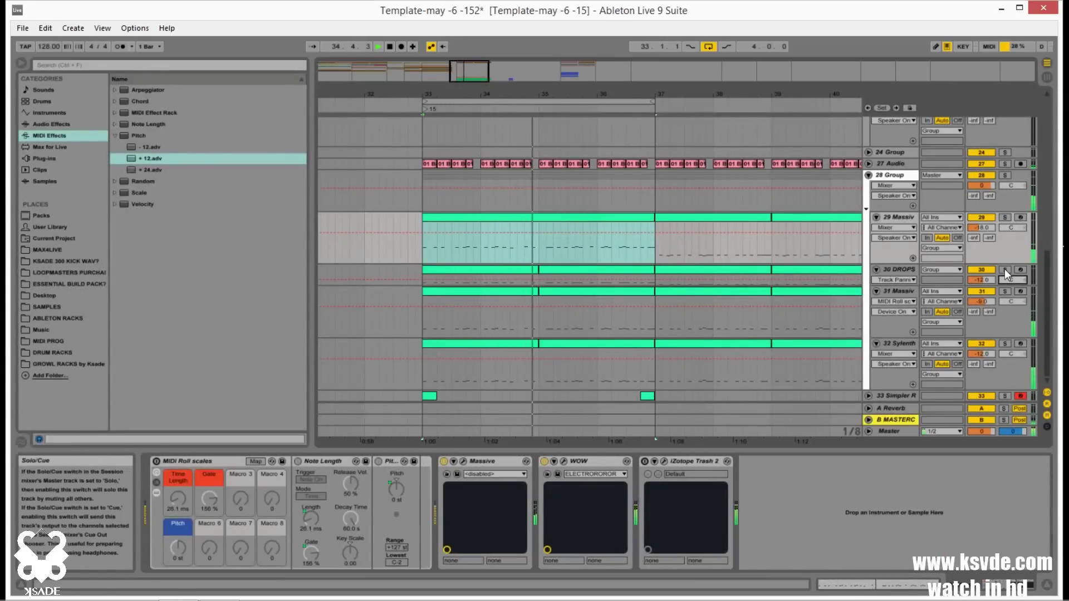
{"action": "left_click_drag", "start_coordinate": [560, 215], "coordinate": [567, 274]}
{"action": "left_click", "coordinate": [1004, 271]}
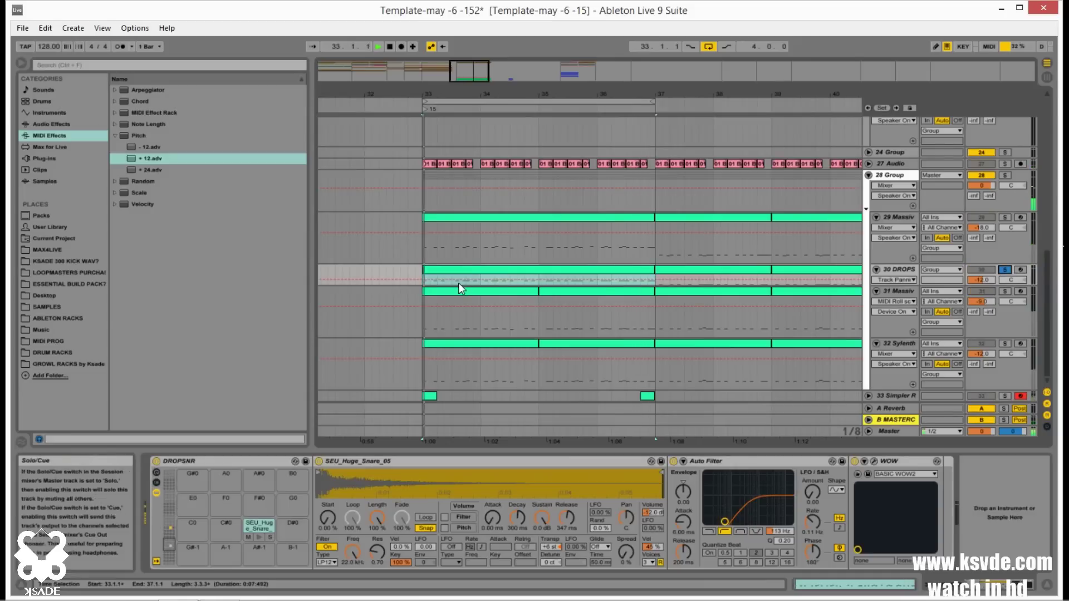
- Lower the notes of the 30 DROPS clip by one semitone and raise the note at 2.3.1 to C#2
{"action": "double_click", "coordinate": [461, 269]}
{"action": "left_click", "coordinate": [365, 179]}
{"action": "key", "text": "Down"}
{"action": "left_click_drag", "start_coordinate": [590, 209], "coordinate": [645, 171]}
{"action": "key", "text": "Up"}
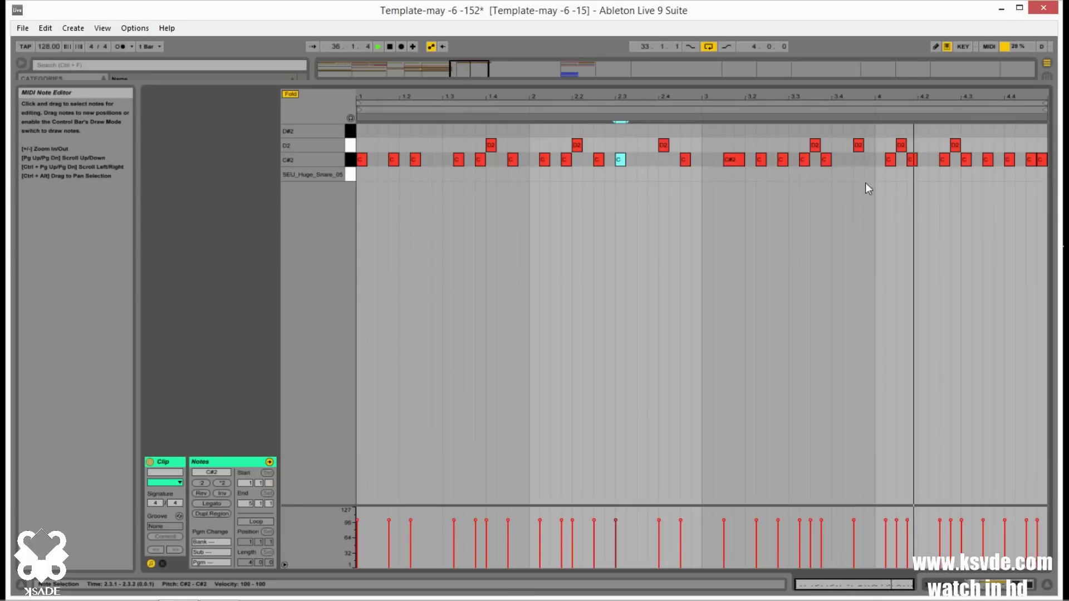
- Lower all 30 DROPS notes another semitone so the main hits land on SEU_Huge_Snare_05, and unsolo the track
{"action": "key", "text": "ctrl+a"}
{"action": "key", "text": "Down"}
{"action": "left_click", "coordinate": [797, 293]}
{"action": "key", "text": "shift+Tab"}
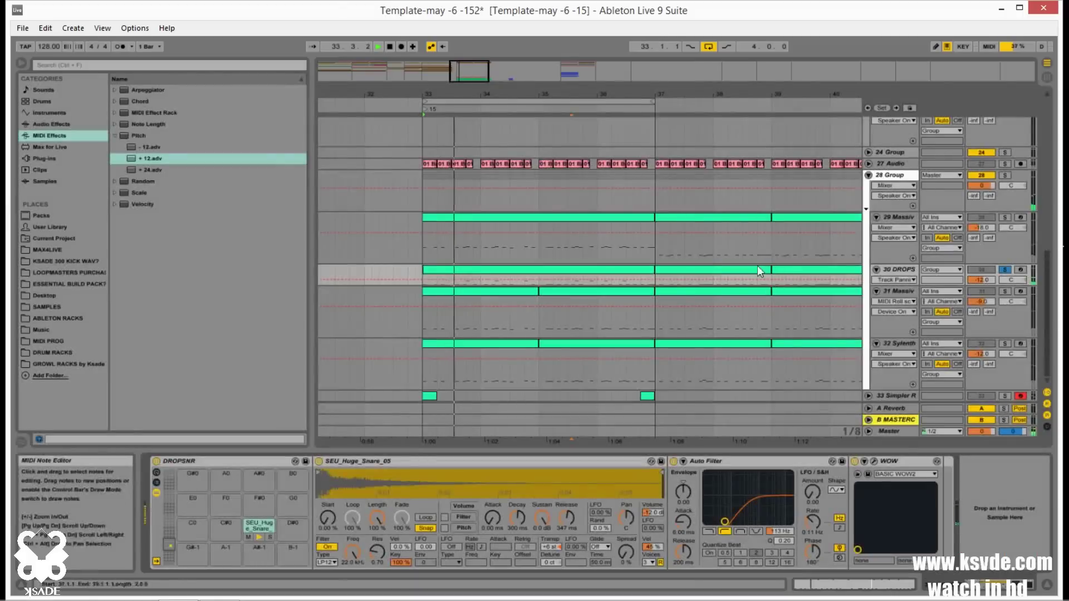
{"action": "left_click", "coordinate": [1004, 270]}
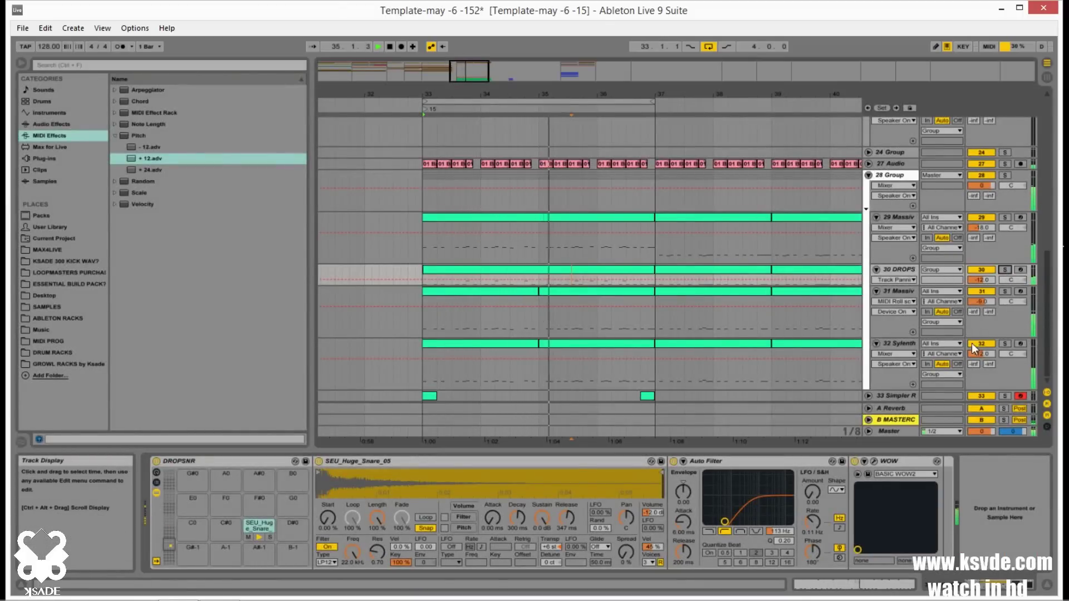
- Compare the drop with and without the two 32 Sylenth clips at bar 33 by deactivating and reactivating them
{"action": "left_click", "coordinate": [1006, 344]}
{"action": "left_click", "coordinate": [1005, 344]}
{"action": "left_click", "coordinate": [523, 344]}
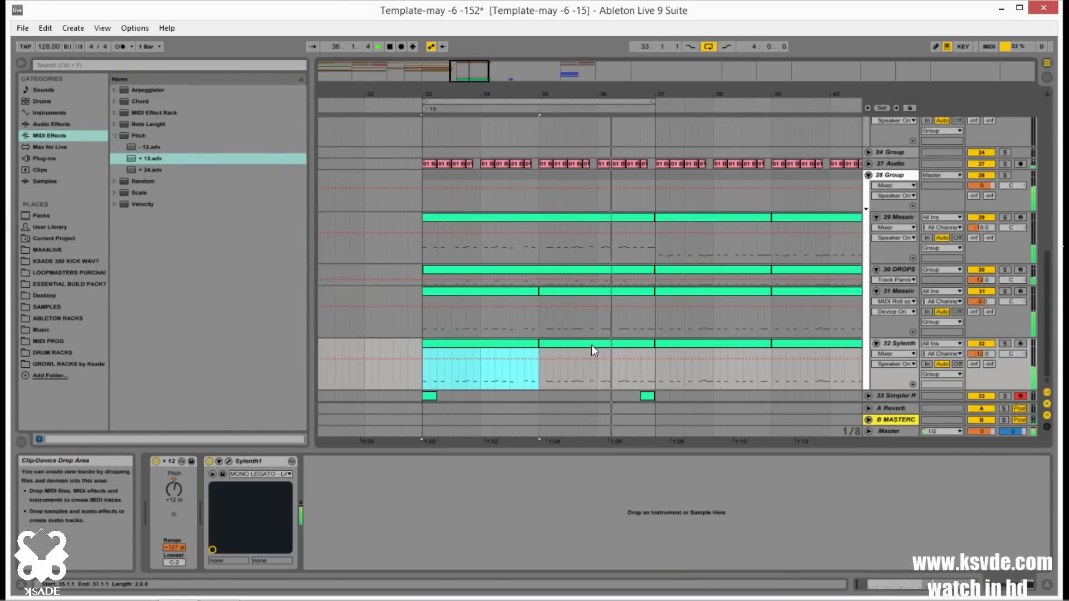
{"action": "left_click", "coordinate": [567, 345], "text": "shift"}
{"action": "key", "text": "0"}
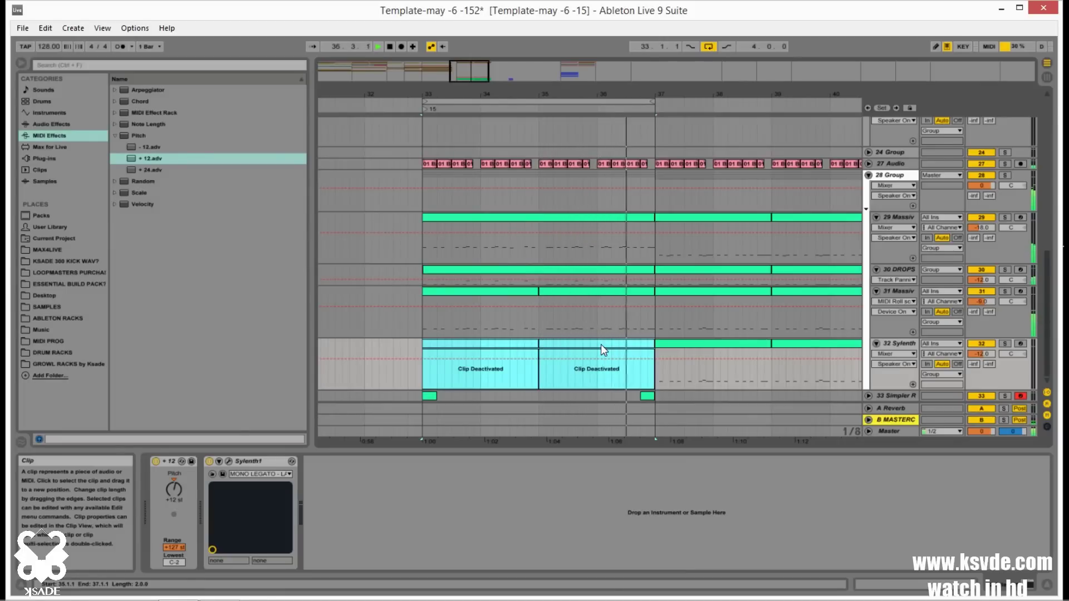
{"action": "key", "text": "0"}
- Audition the MONO LEGATO presets of Sylenth1 on the soloed 32 Sylenth track, choose a different one and unsolo the track
{"action": "left_click", "coordinate": [1005, 344]}
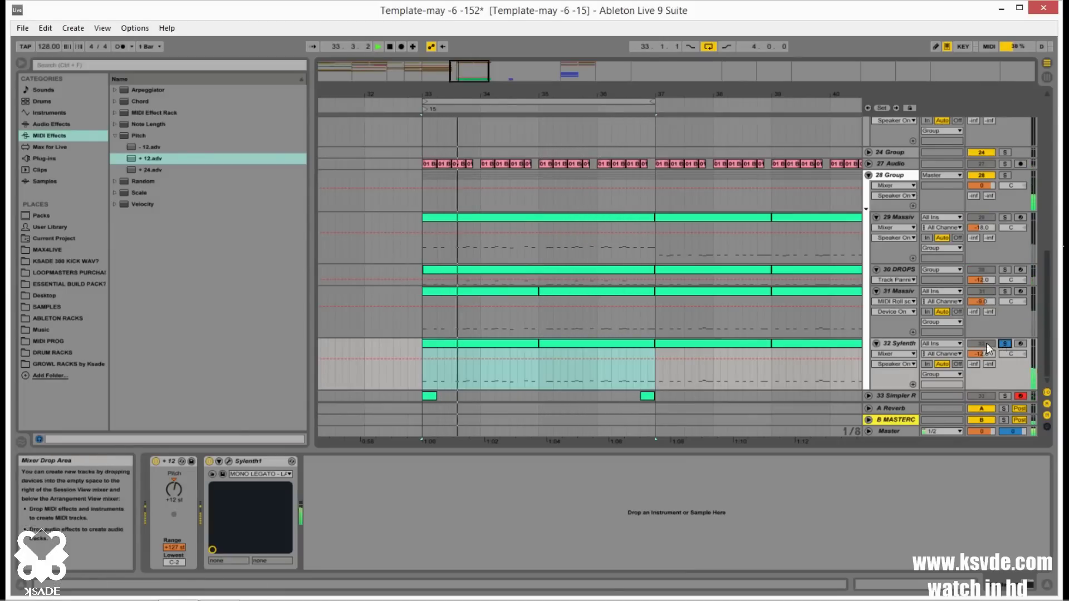
{"action": "left_click", "coordinate": [896, 343]}
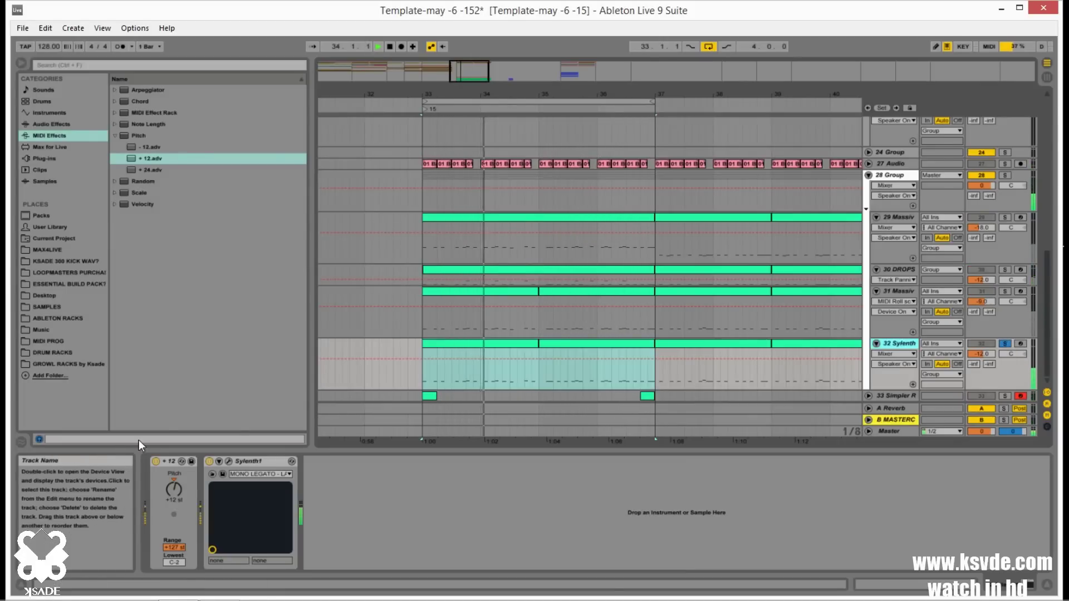
{"action": "left_click", "coordinate": [229, 461]}
{"action": "left_click", "coordinate": [683, 251]}
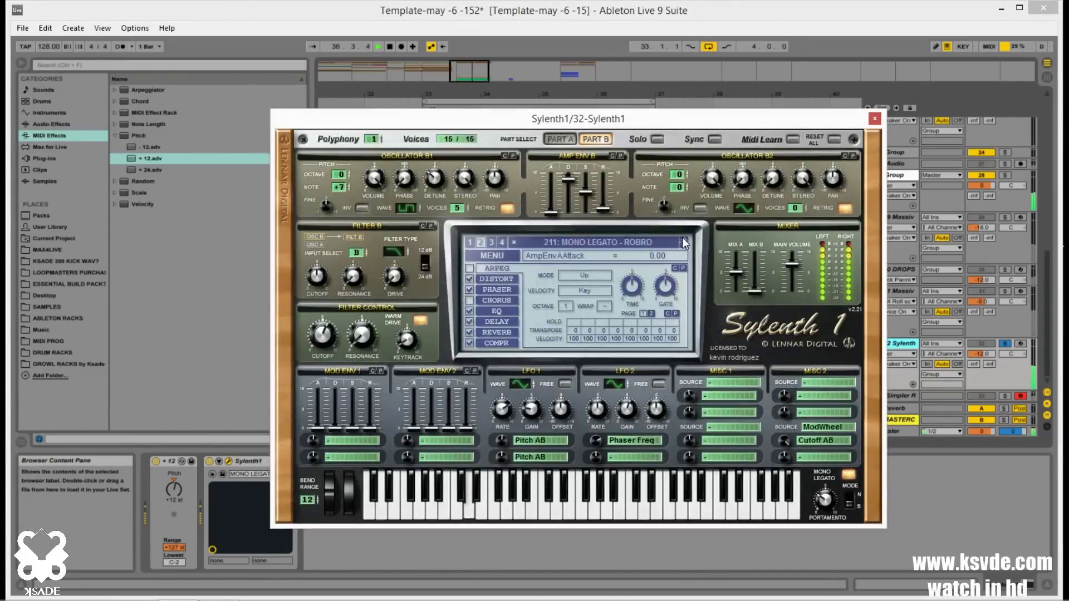
{"action": "left_click", "coordinate": [683, 251]}
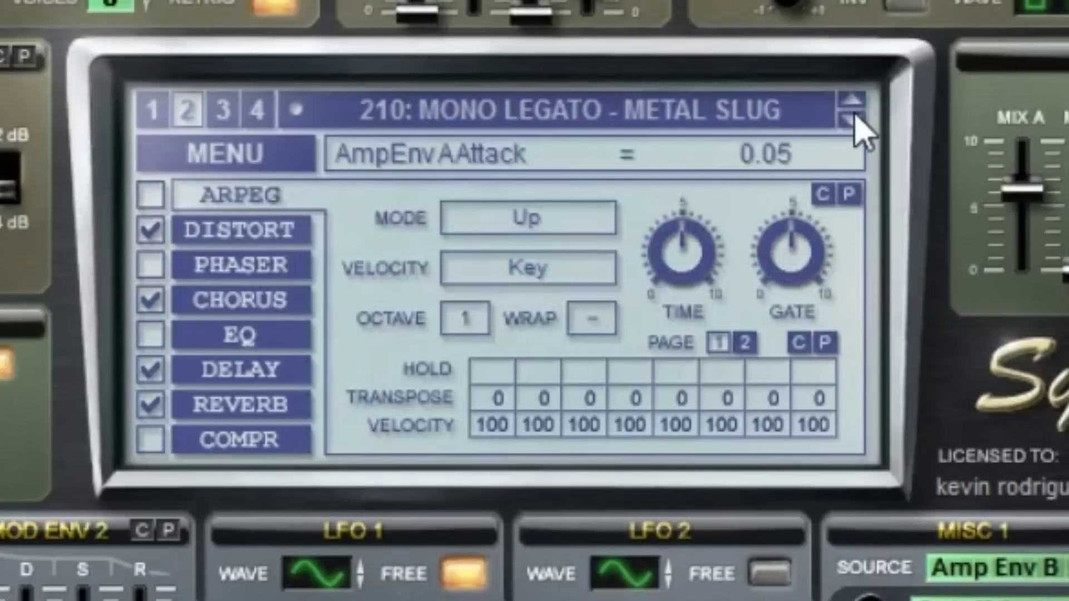
{"action": "left_click", "coordinate": [852, 119]}
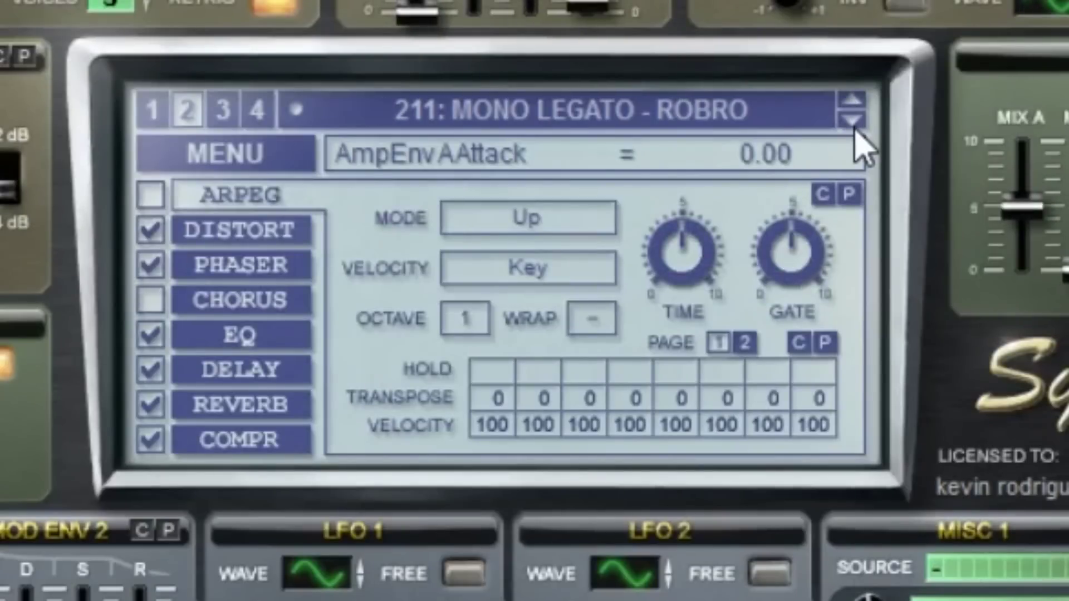
{"action": "left_click", "coordinate": [855, 127]}
{"action": "left_click", "coordinate": [855, 127]}
{"action": "left_click", "coordinate": [855, 127]}
{"action": "left_click", "coordinate": [855, 127]}
{"action": "left_click", "coordinate": [855, 127]}
{"action": "left_click", "coordinate": [855, 127]}
{"action": "left_click", "coordinate": [852, 120]}
{"action": "left_click", "coordinate": [851, 102]}
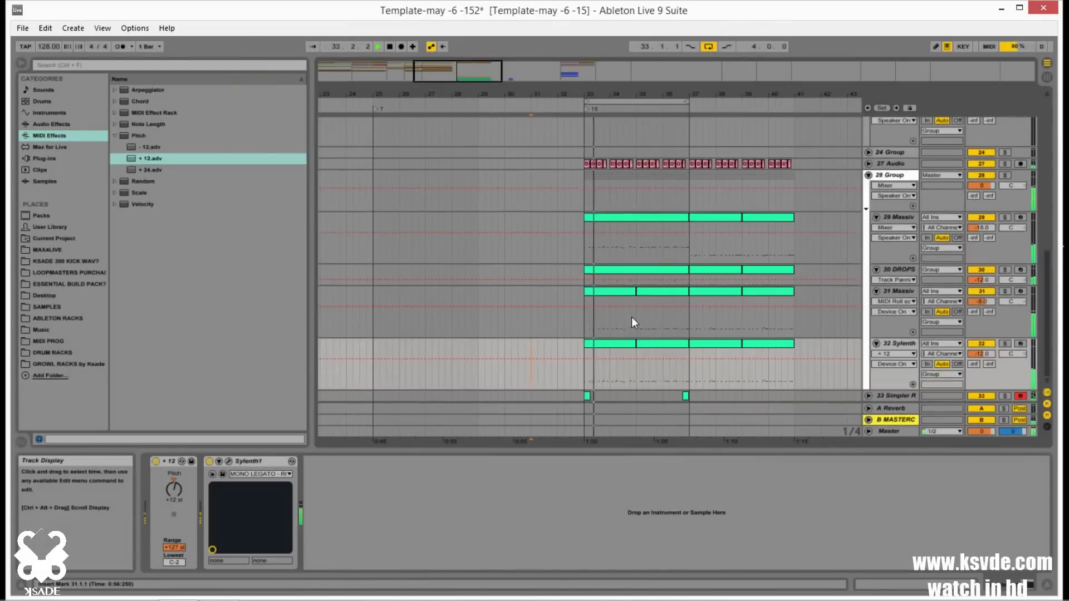
- Copy the two 31 Massive clips spanning bars 33 to 37 onto SAW track 20 at bar 33
{"action": "left_click", "coordinate": [619, 291]}
{"action": "left_click", "coordinate": [660, 284], "text": "shift"}
{"action": "left_click", "coordinate": [669, 292]}
{"action": "left_click", "coordinate": [614, 292], "text": "shift"}
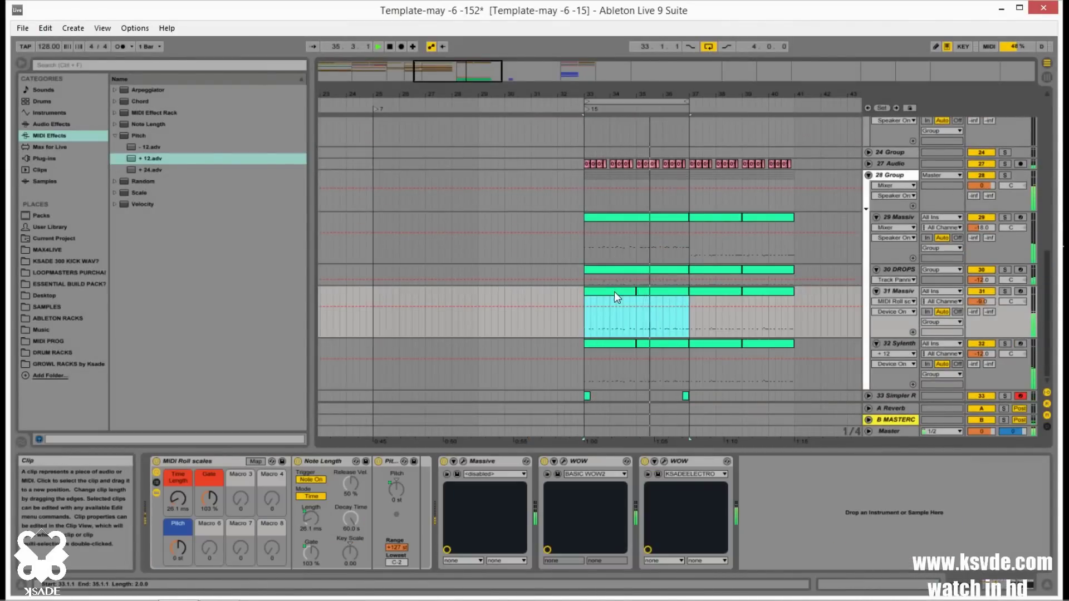
{"action": "scroll", "coordinate": [658, 321], "scroll_direction": "up", "scroll_amount": 10}
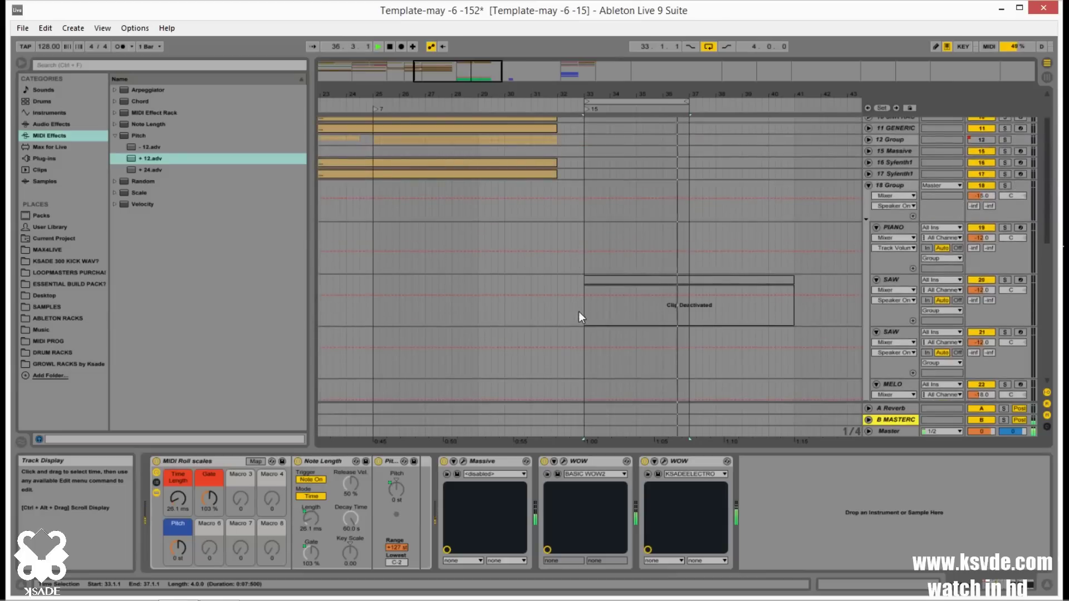
{"action": "left_click", "coordinate": [579, 315]}
{"action": "key", "text": "ctrl+v"}
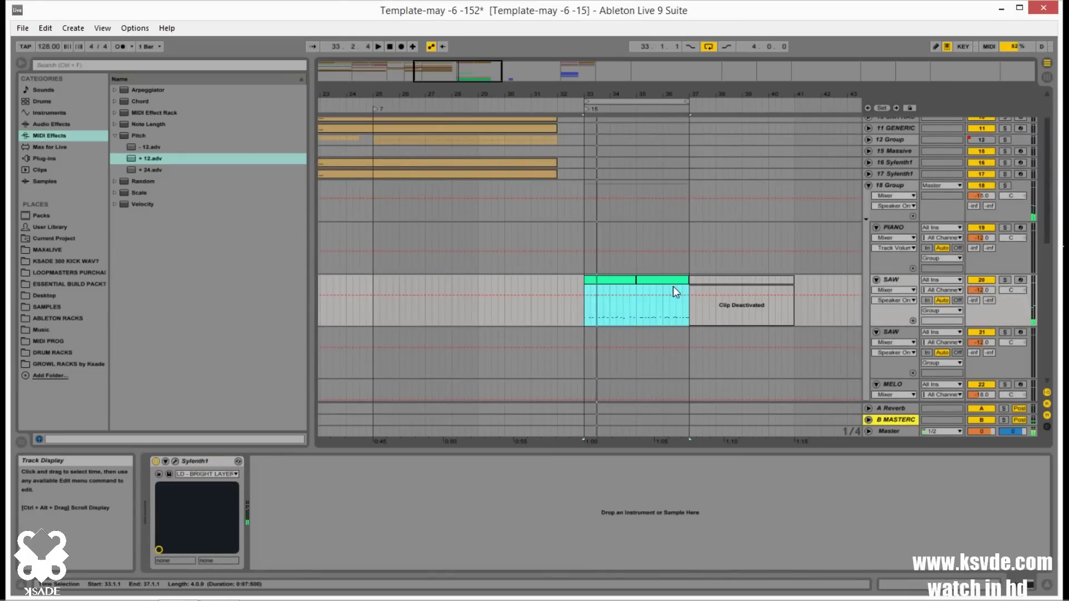
- Solo SAW track 20, consolidate its two pasted clips into one four-bar clip and open its notes
{"action": "left_click", "coordinate": [1004, 280]}
{"action": "key", "text": "space"}
{"action": "left_click", "coordinate": [637, 287]}
{"action": "double_click", "coordinate": [622, 285]}
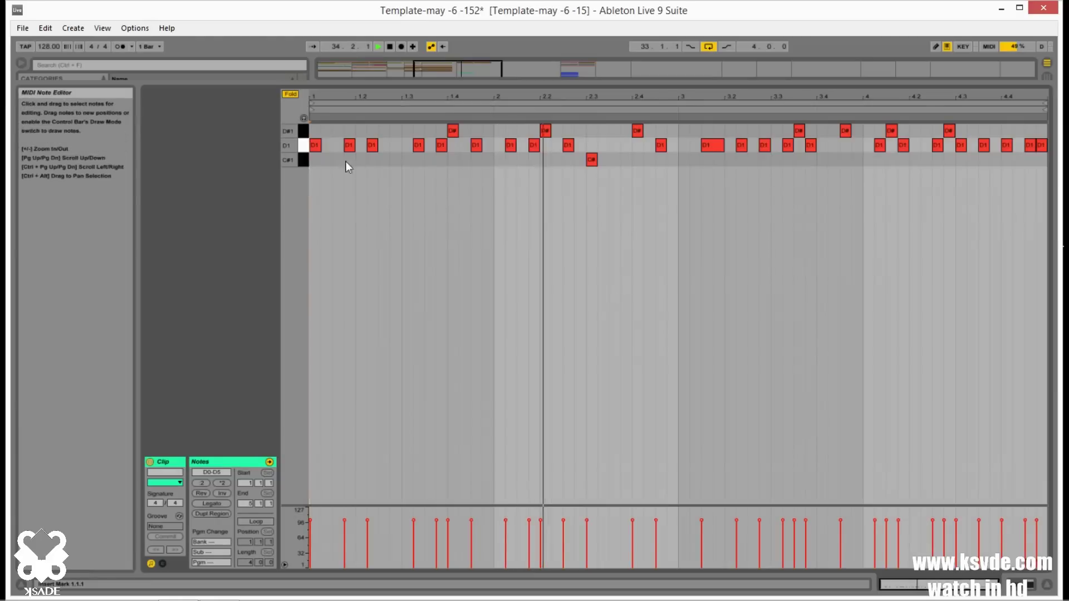
- Transpose all notes of the SAW clip up two octaves and unsolo the track
{"action": "left_click_drag", "start_coordinate": [316, 196], "coordinate": [1002, 89]}
{"action": "key", "text": "shift+Up"}
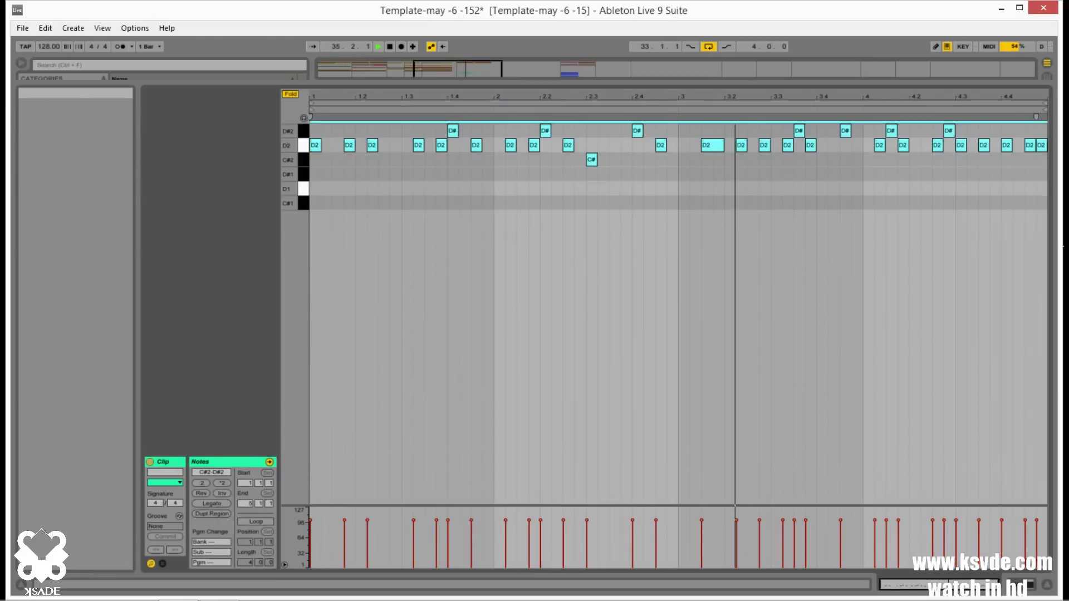
{"action": "key", "text": "shift+Up"}
{"action": "key", "text": "space"}
{"action": "key", "text": "space"}
{"action": "key", "text": "shift+Tab"}
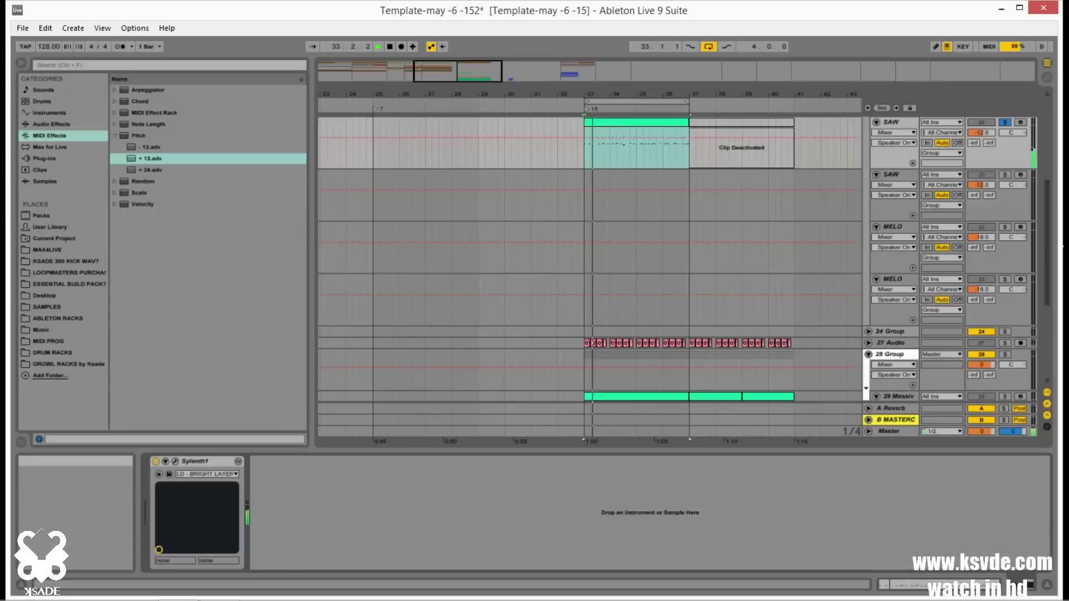
{"action": "left_click", "coordinate": [1004, 122]}
{"action": "scroll", "coordinate": [841, 191], "scroll_direction": "up", "scroll_amount": 2}
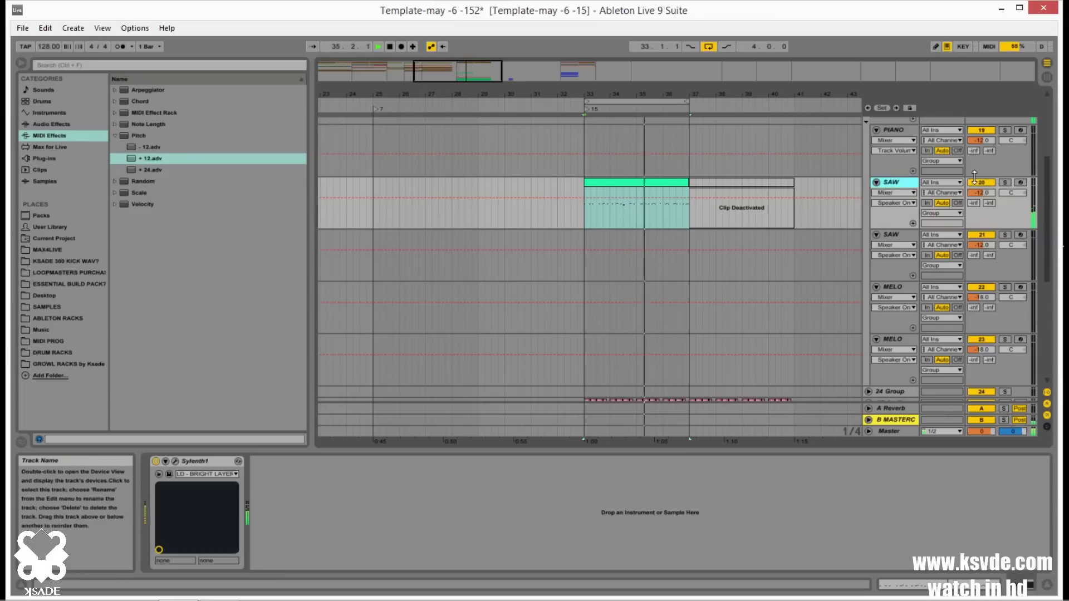
- Try the SAW clip's notes one octave lower and return them to the D3 range
{"action": "left_click", "coordinate": [891, 183]}
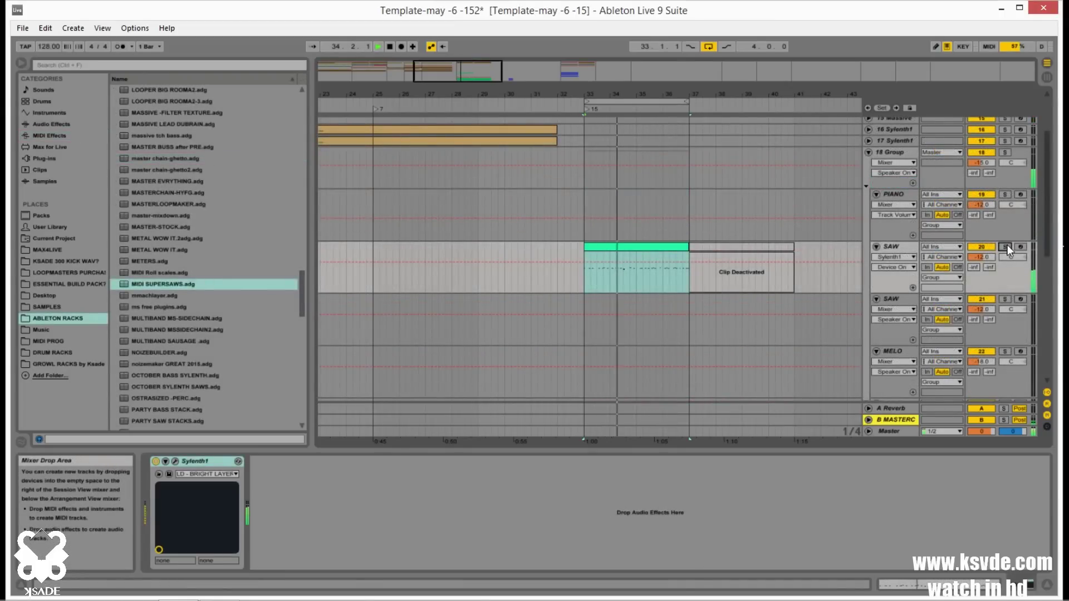
{"action": "left_click", "coordinate": [626, 247]}
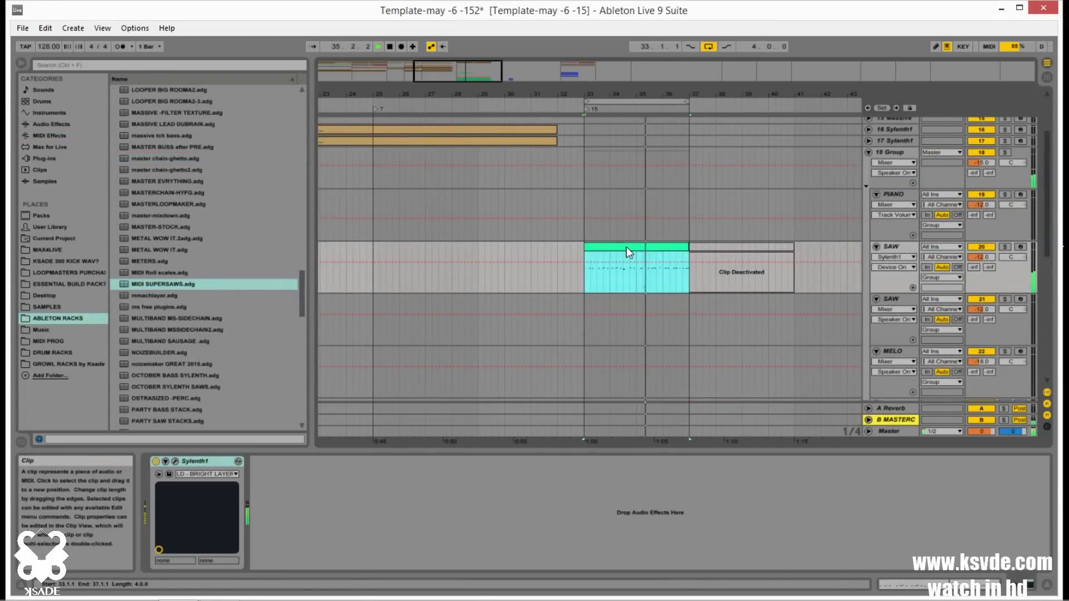
{"action": "double_click", "coordinate": [626, 246]}
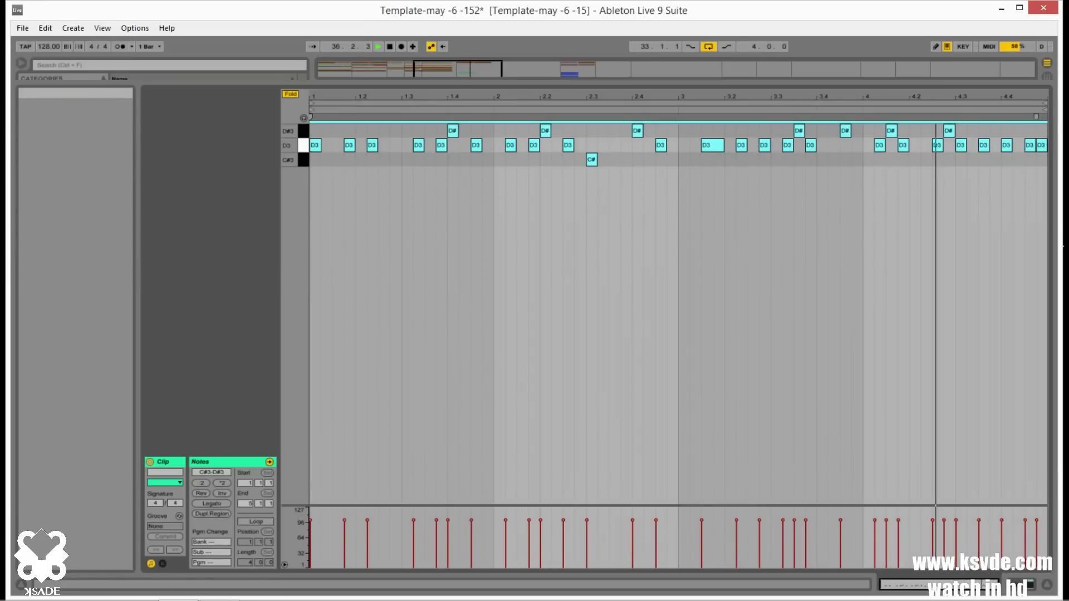
{"action": "key", "text": "shift+Down"}
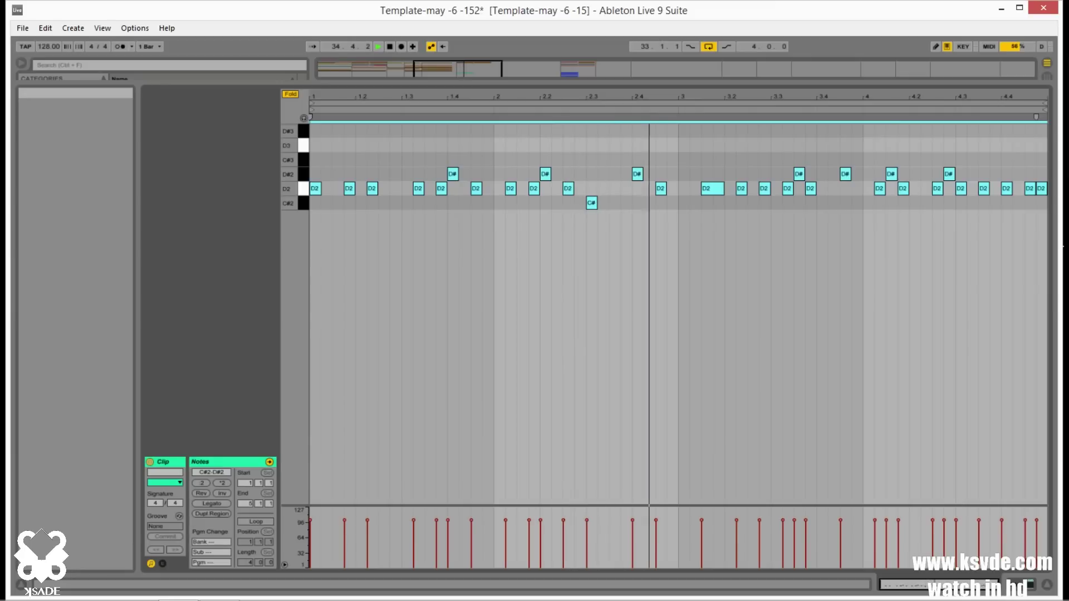
{"action": "key", "text": "shift+Up"}
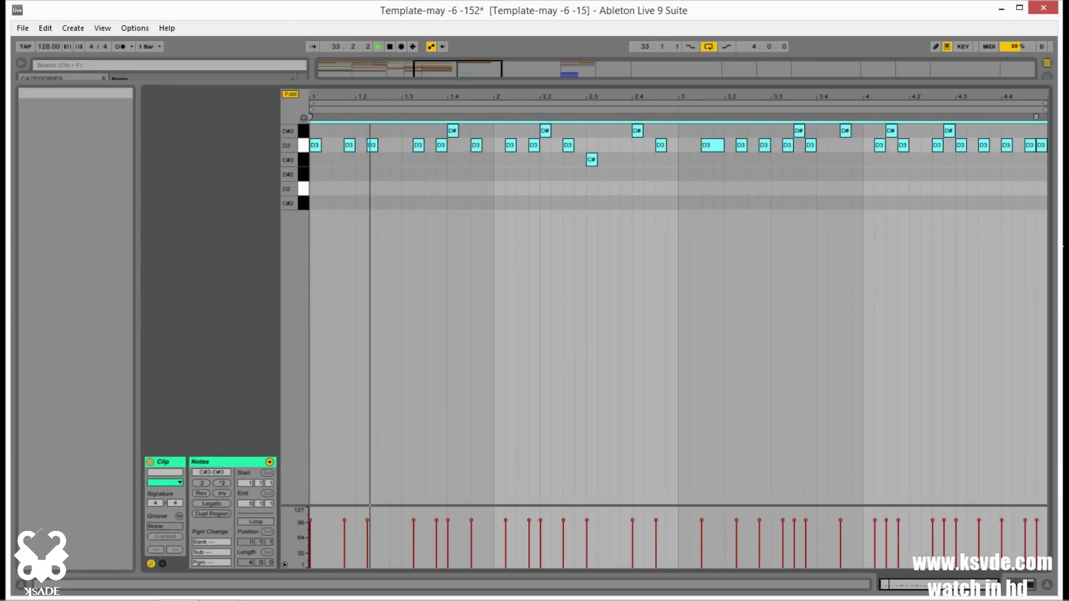
{"action": "key", "text": "shift+Tab"}
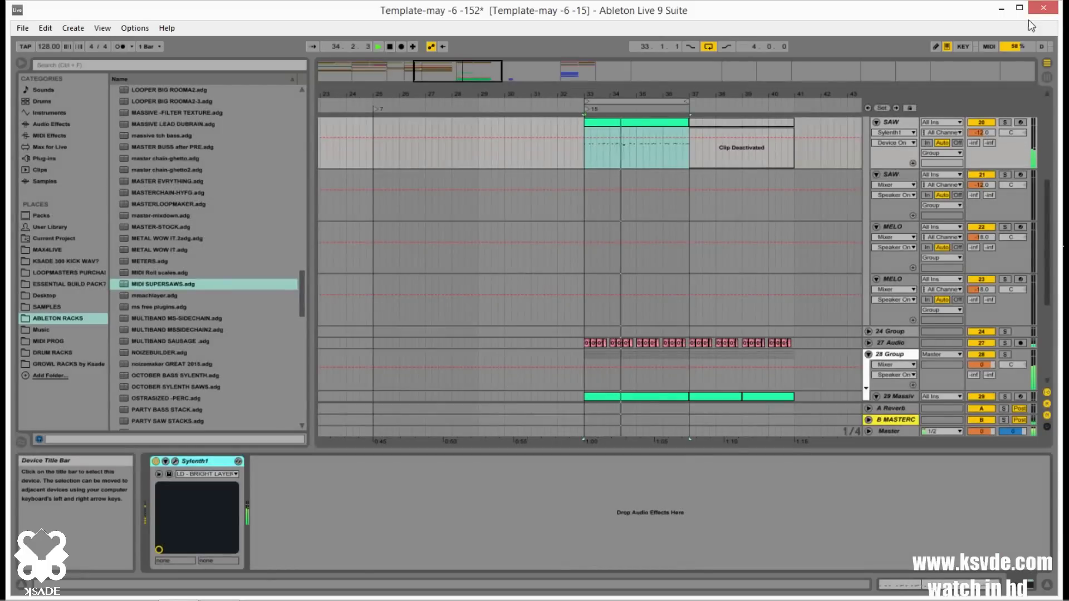
- Color the clips from bar 33 to 37 on tracks 29 through 32 light blue
{"action": "scroll", "coordinate": [818, 215], "scroll_direction": "up", "scroll_amount": 3}
{"action": "scroll", "coordinate": [819, 215], "scroll_direction": "down", "scroll_amount": 1}
{"action": "left_click", "coordinate": [696, 256]}
{"action": "scroll", "coordinate": [690, 259], "scroll_direction": "up", "scroll_amount": 2}
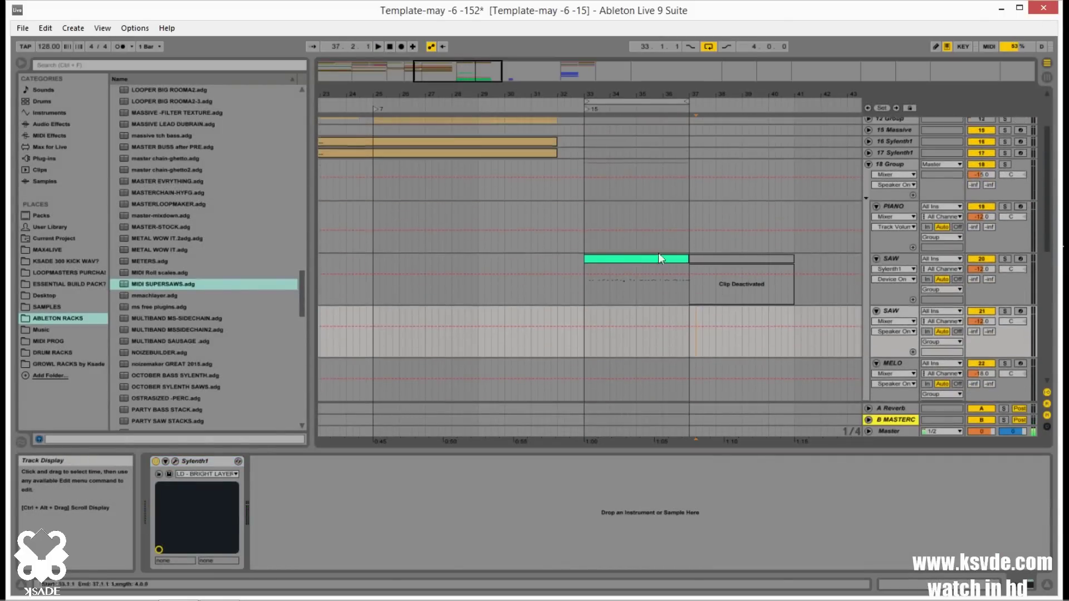
{"action": "left_click_drag", "start_coordinate": [480, 73], "coordinate": [465, 74]}
{"action": "scroll", "coordinate": [616, 238], "scroll_direction": "down", "scroll_amount": 2}
{"action": "scroll", "coordinate": [616, 239], "scroll_direction": "down", "scroll_amount": 6}
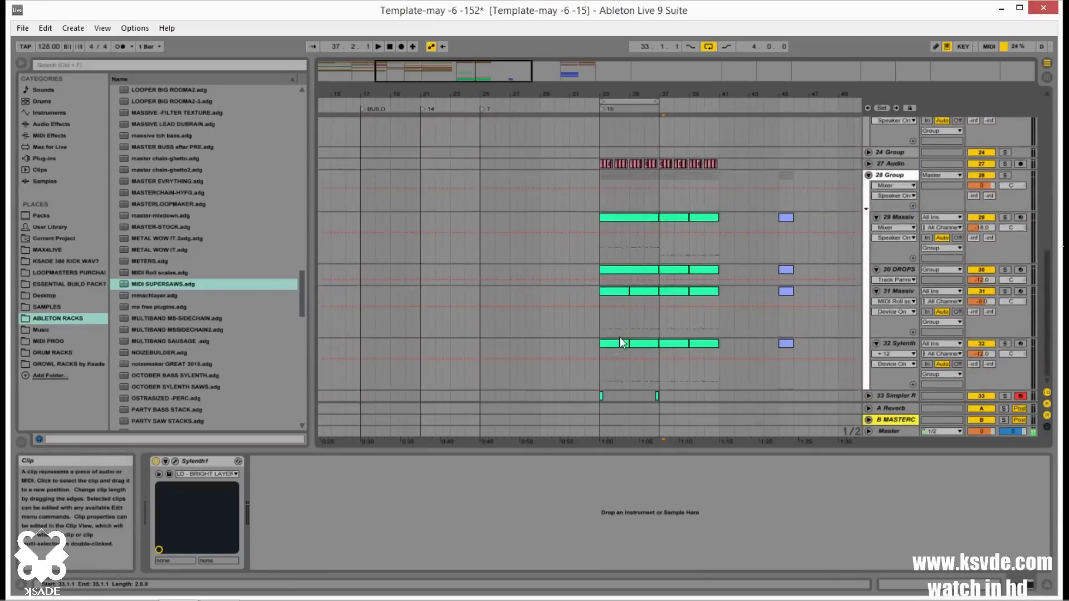
{"action": "left_click", "coordinate": [627, 219]}
{"action": "left_click", "coordinate": [643, 346], "text": "shift"}
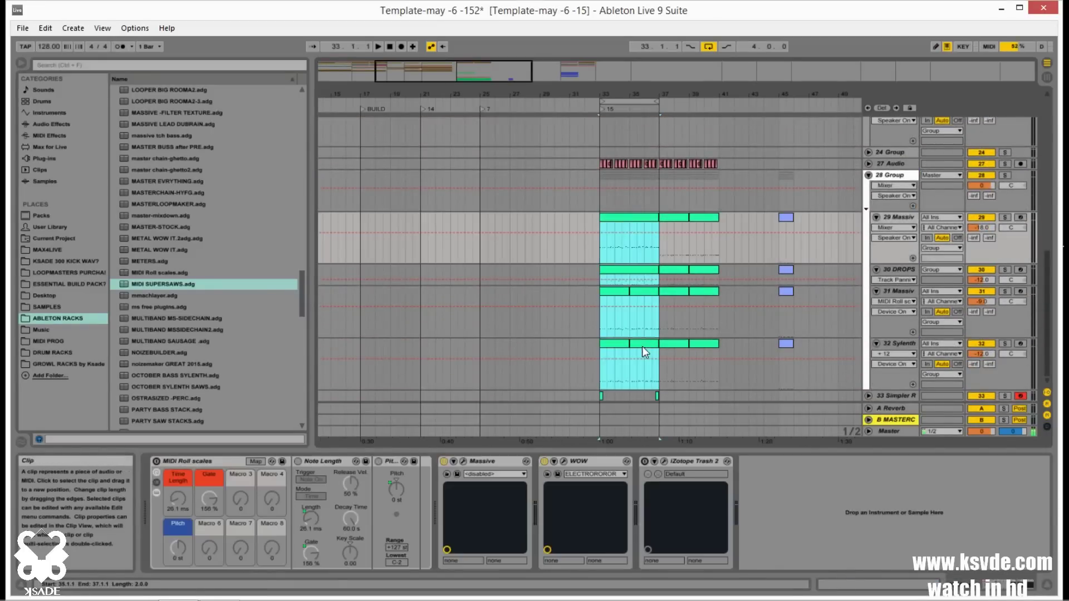
{"action": "right_click", "coordinate": [642, 346]}
{"action": "left_click", "coordinate": [720, 481]}
- Color the SAW track 20 clip at bar 33 light blue to match the other pattern clips
{"action": "scroll", "coordinate": [686, 268], "scroll_direction": "up", "scroll_amount": 6}
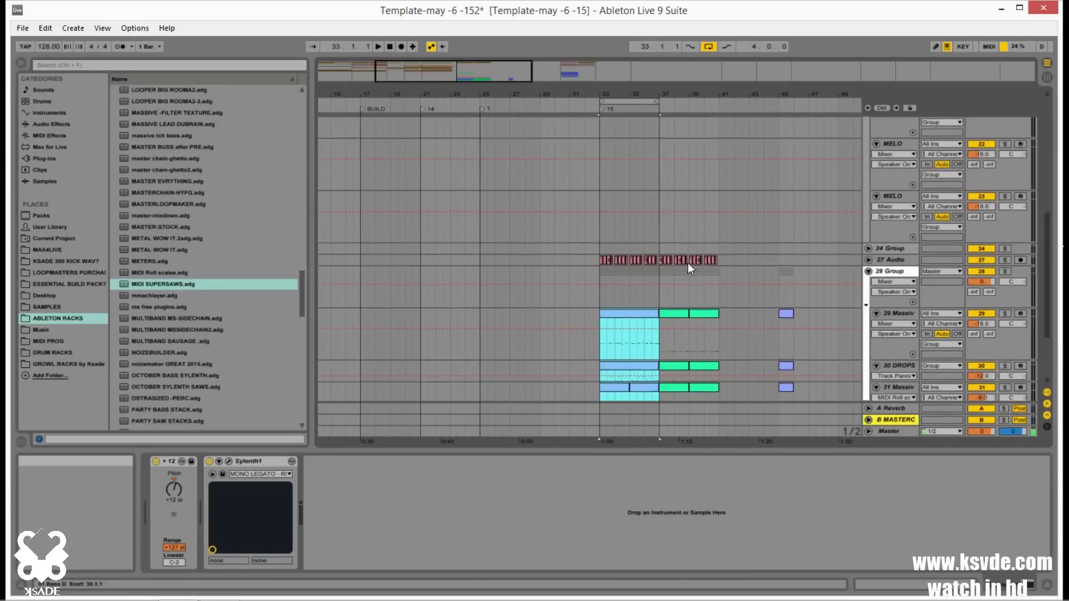
{"action": "scroll", "coordinate": [684, 262], "scroll_direction": "up", "scroll_amount": 2}
{"action": "left_click", "coordinate": [640, 251]}
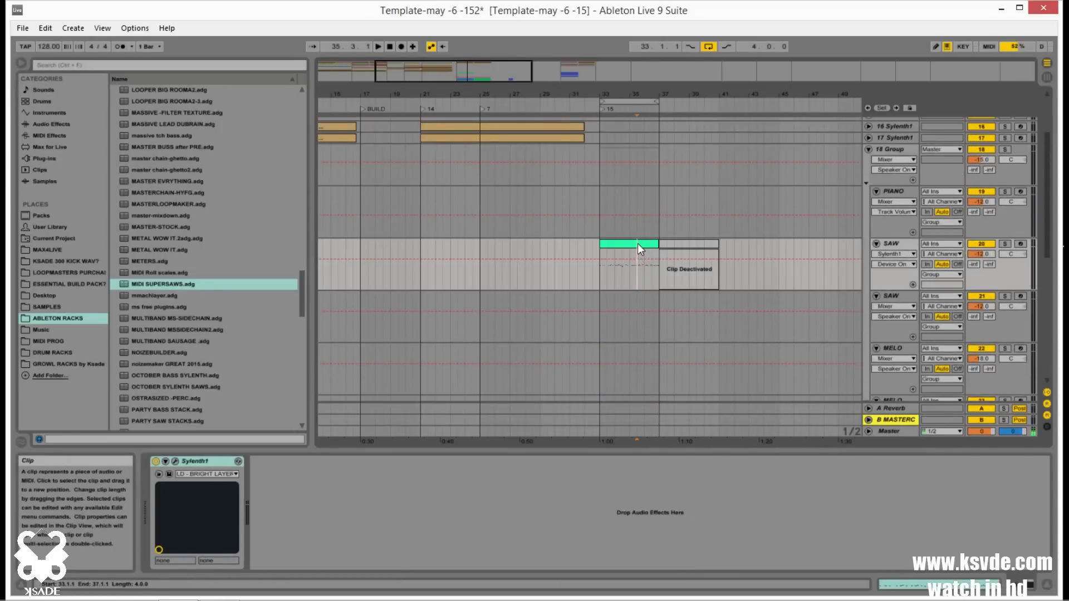
{"action": "right_click", "coordinate": [637, 244]}
{"action": "left_click", "coordinate": [725, 408]}
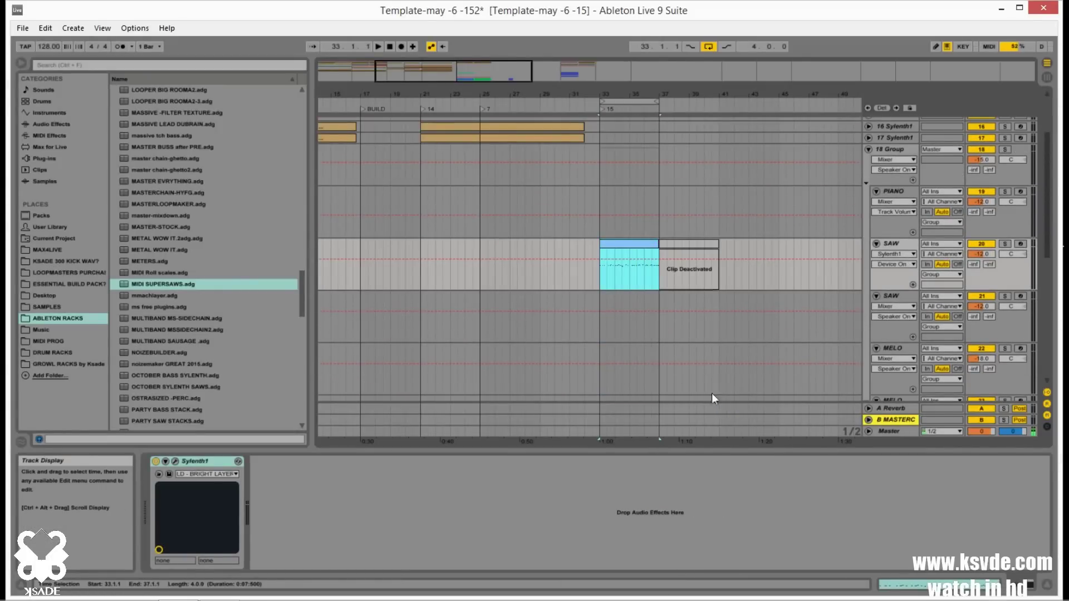
- Copy the light blue SAW clip to bar 25 and duplicate it to bar 29
{"action": "scroll", "coordinate": [643, 305], "scroll_direction": "up", "scroll_amount": 4}
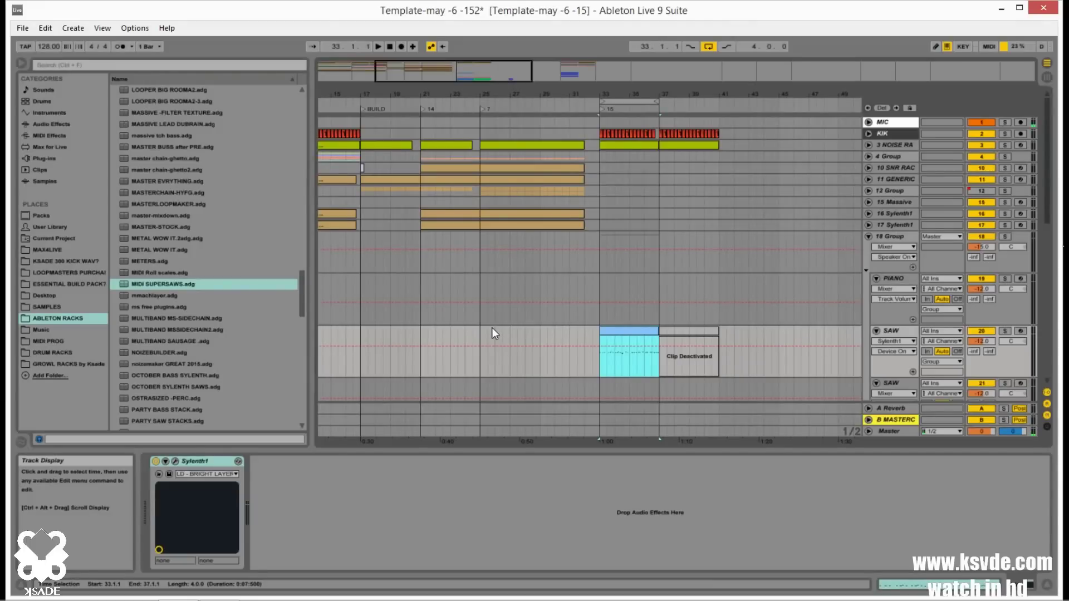
{"action": "left_click_drag", "start_coordinate": [631, 336], "coordinate": [514, 334]}
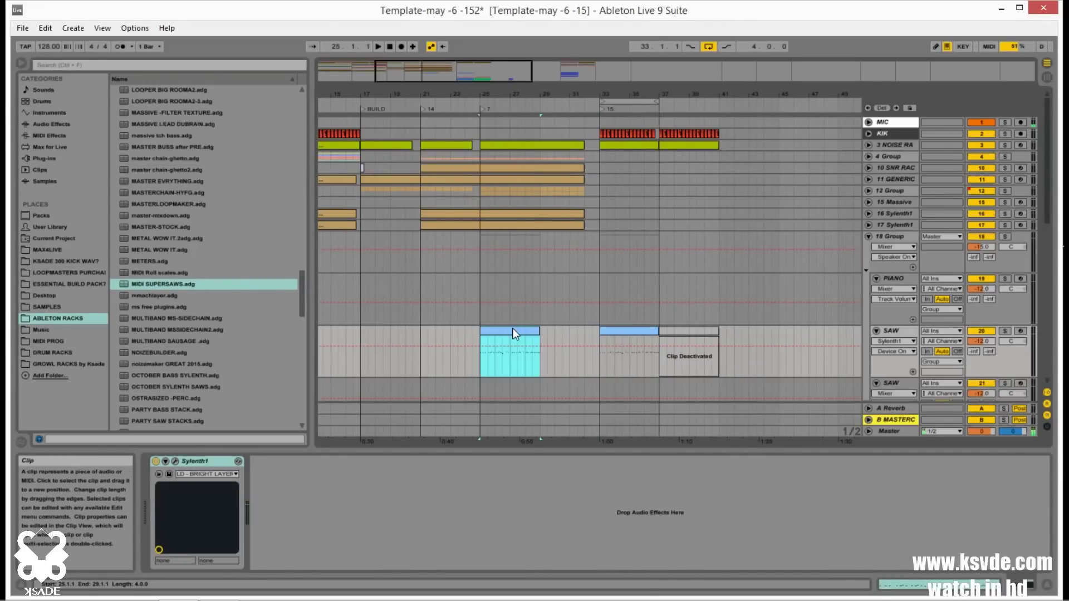
{"action": "key", "text": "ctrl+d"}
- Copy the light blue 29 Massive clip to bar 25 and duplicate it to bar 29
{"action": "scroll", "coordinate": [513, 328], "scroll_direction": "down", "scroll_amount": 10}
{"action": "left_click_drag", "start_coordinate": [631, 250], "coordinate": [508, 245]}
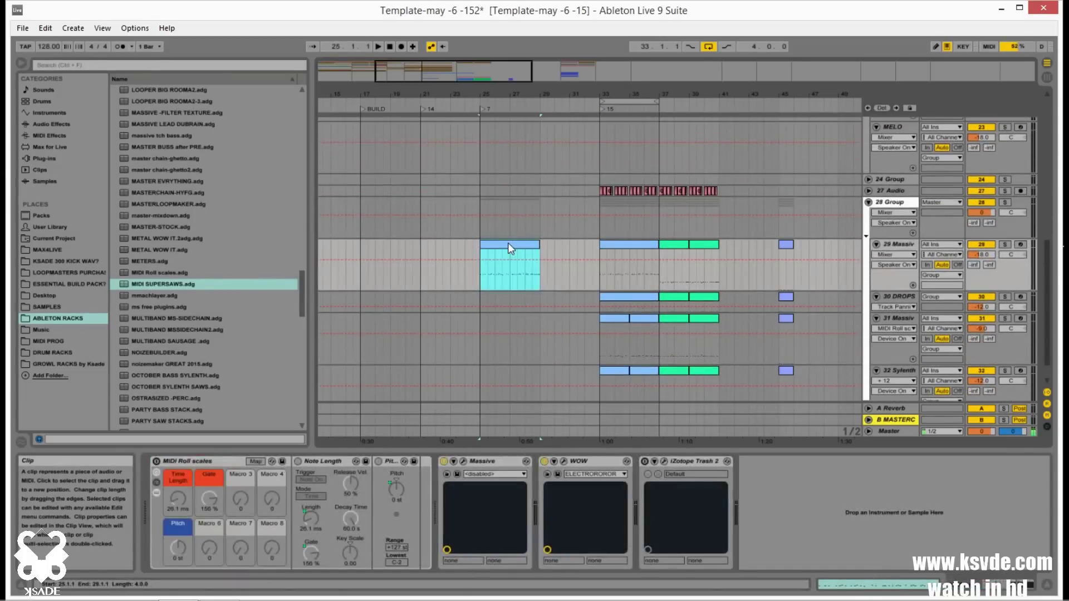
{"action": "key", "text": "ctrl+d"}
{"action": "scroll", "coordinate": [517, 248], "scroll_direction": "up", "scroll_amount": 2}
{"action": "scroll", "coordinate": [527, 253], "scroll_direction": "down", "scroll_amount": 3}
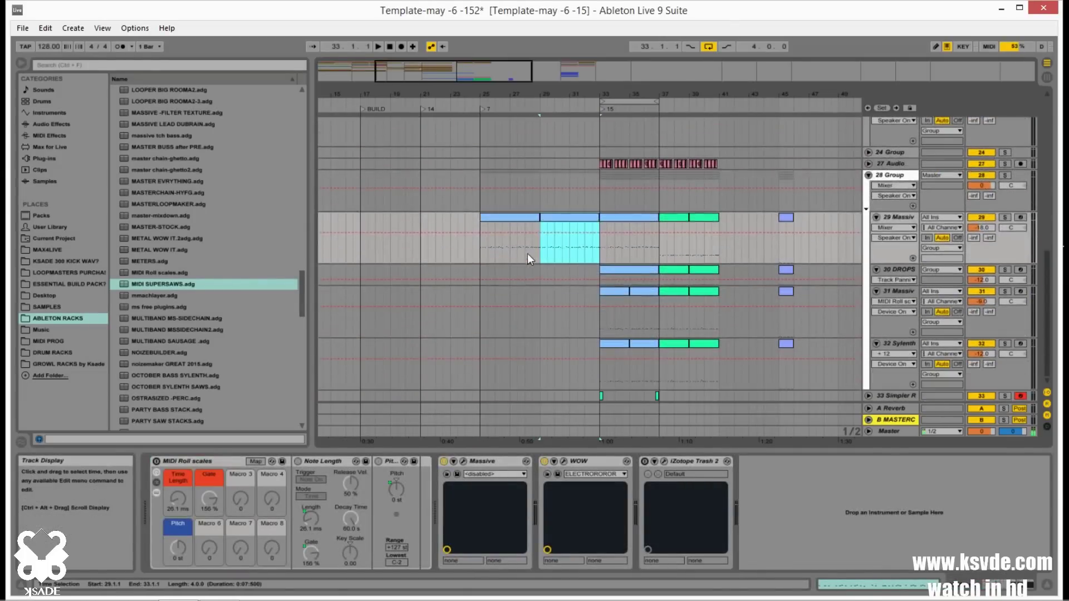
{"action": "scroll", "coordinate": [573, 307], "scroll_direction": "up", "scroll_amount": 10}
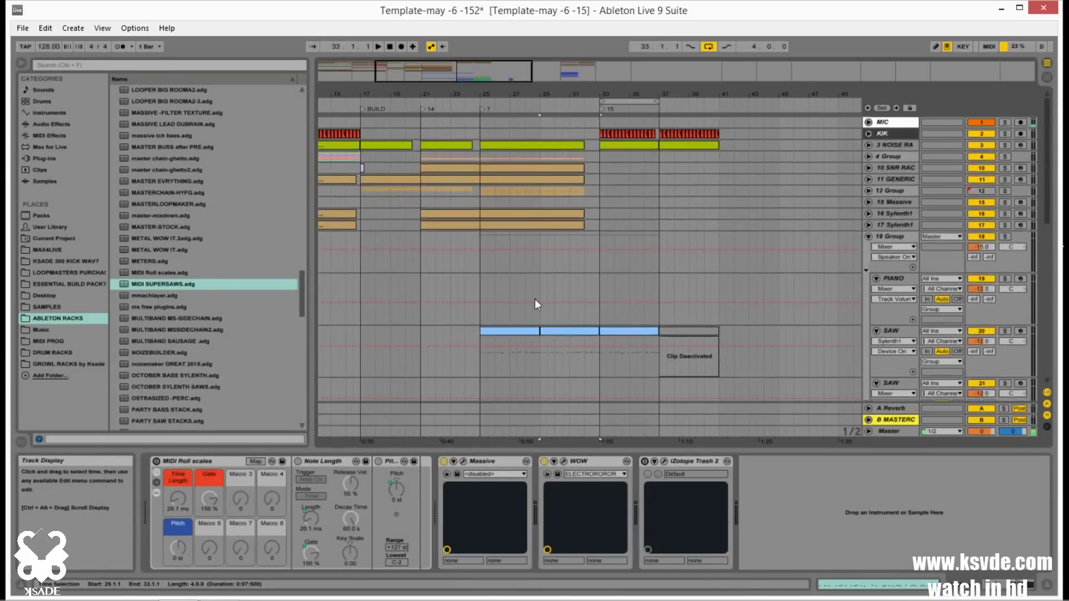
{"action": "scroll", "coordinate": [590, 298], "scroll_direction": "down", "scroll_amount": 2}
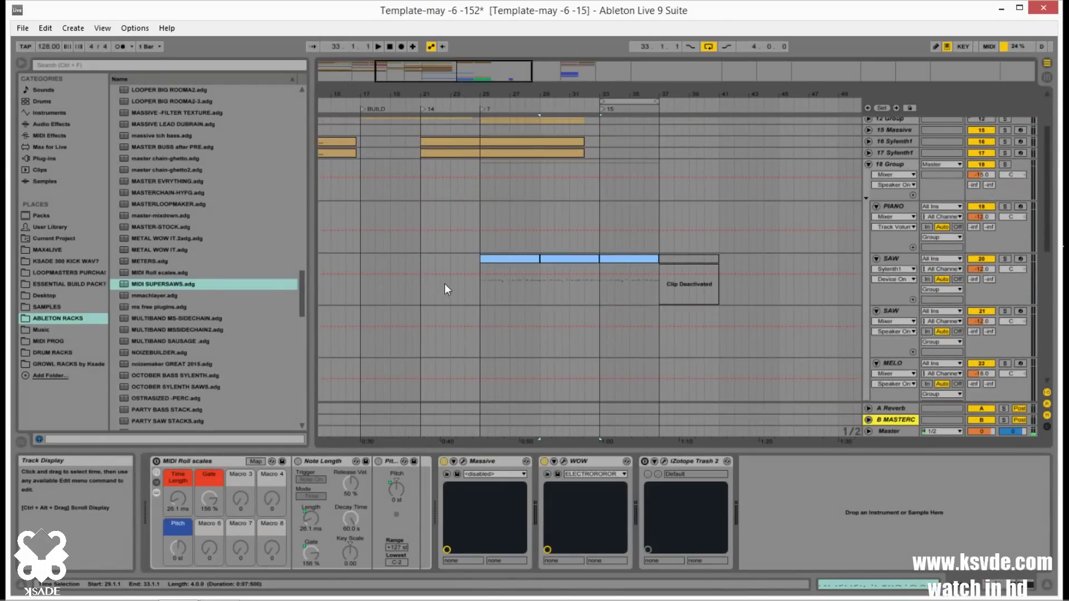
{"action": "scroll", "coordinate": [553, 251], "scroll_direction": "up", "scroll_amount": 2}
{"action": "scroll", "coordinate": [555, 253], "scroll_direction": "down", "scroll_amount": 3}
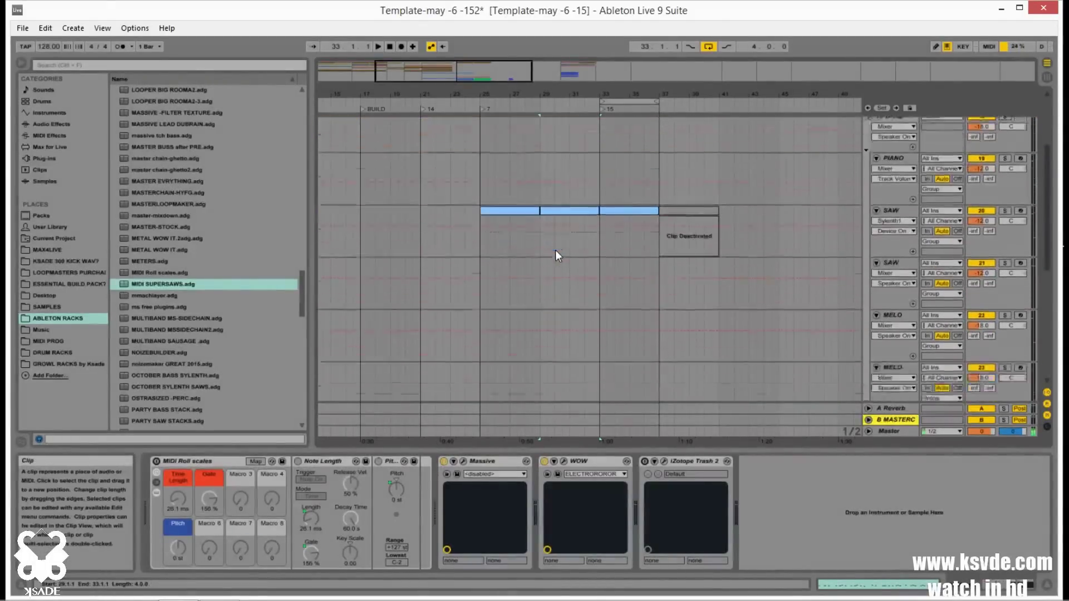
{"action": "scroll", "coordinate": [555, 249], "scroll_direction": "down", "scroll_amount": 8}
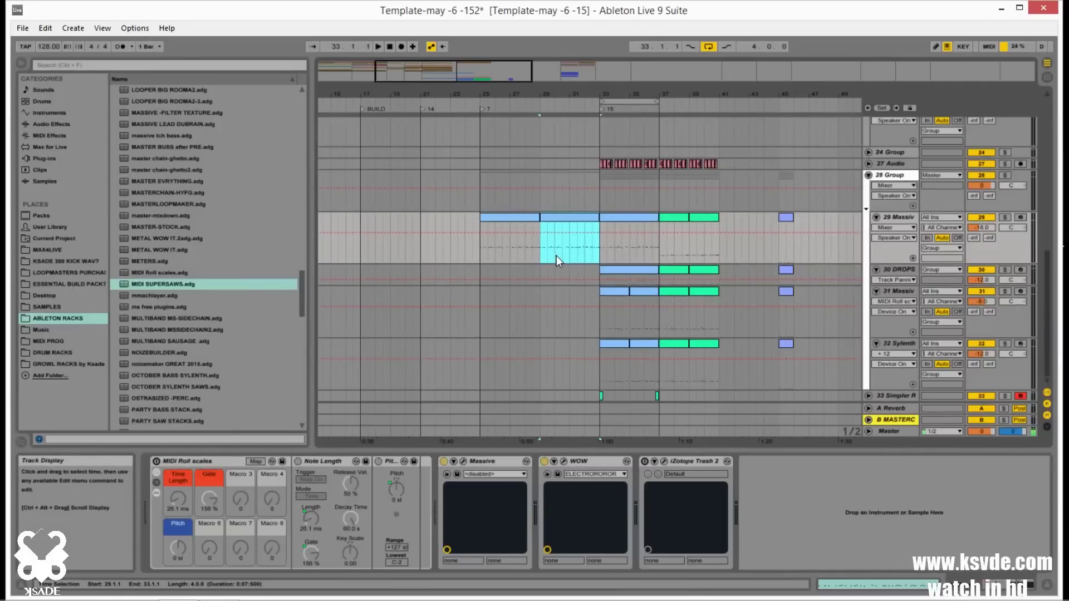
- Copy the light blue 30 DROPS clip to bar 29 and fill bar 32 of 31 Massive with its pattern
{"action": "left_click", "coordinate": [620, 292]}
{"action": "left_click_drag", "start_coordinate": [620, 293], "coordinate": [563, 271]}
{"action": "left_click", "coordinate": [623, 270]}
{"action": "scroll", "coordinate": [562, 271], "scroll_direction": "up", "scroll_amount": 1}
{"action": "scroll", "coordinate": [561, 272], "scroll_direction": "up", "scroll_amount": 8}
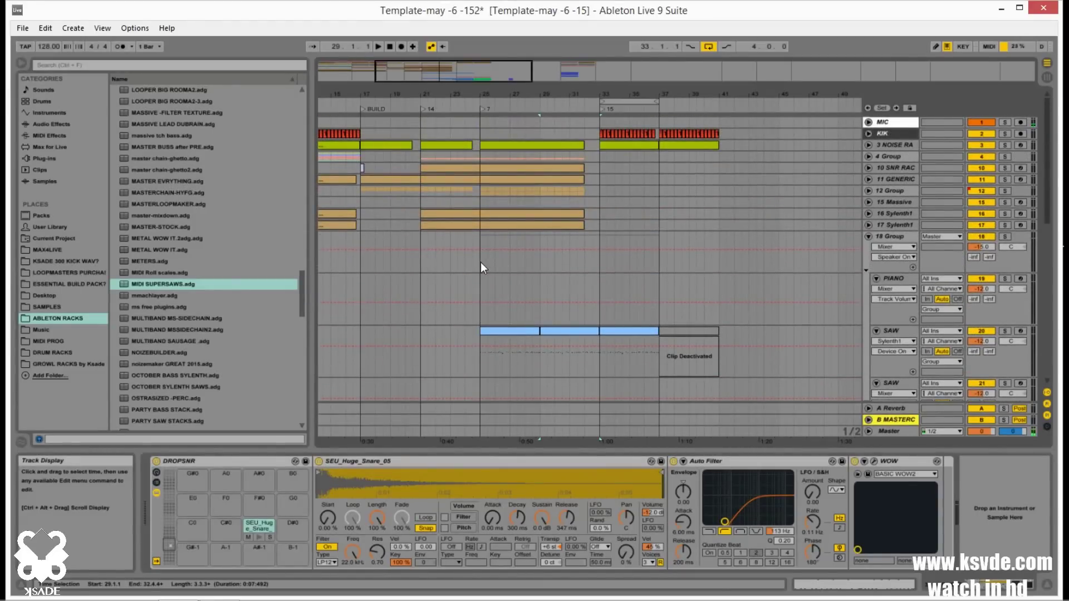
- Play the arrangement from bar 25 into the drop and check the copied clips across the tracks
{"action": "left_click", "coordinate": [480, 262]}
{"action": "key", "text": "space"}
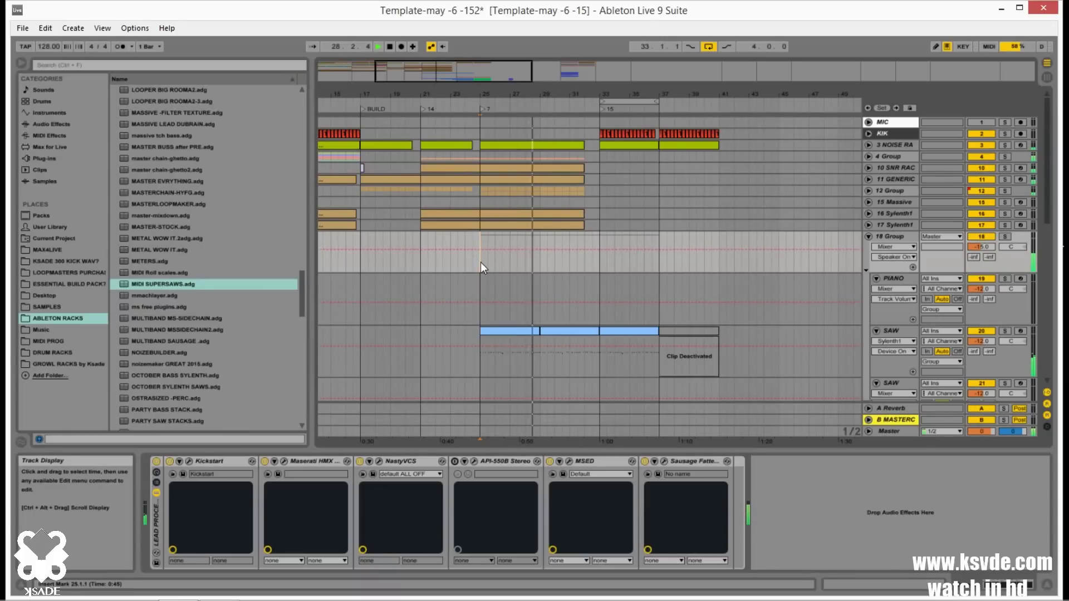
{"action": "scroll", "coordinate": [480, 261], "scroll_direction": "down", "scroll_amount": 4}
{"action": "scroll", "coordinate": [480, 264], "scroll_direction": "up", "scroll_amount": 4}
{"action": "scroll", "coordinate": [480, 265], "scroll_direction": "down", "scroll_amount": 2}
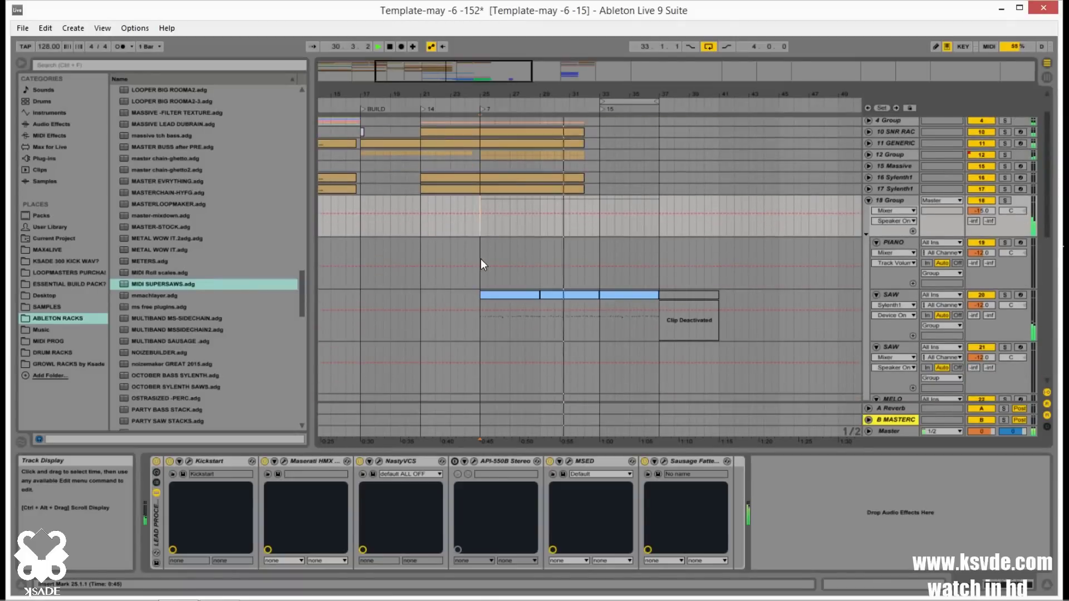
{"action": "scroll", "coordinate": [480, 265], "scroll_direction": "up", "scroll_amount": 2}
{"action": "scroll", "coordinate": [480, 265], "scroll_direction": "down", "scroll_amount": 10}
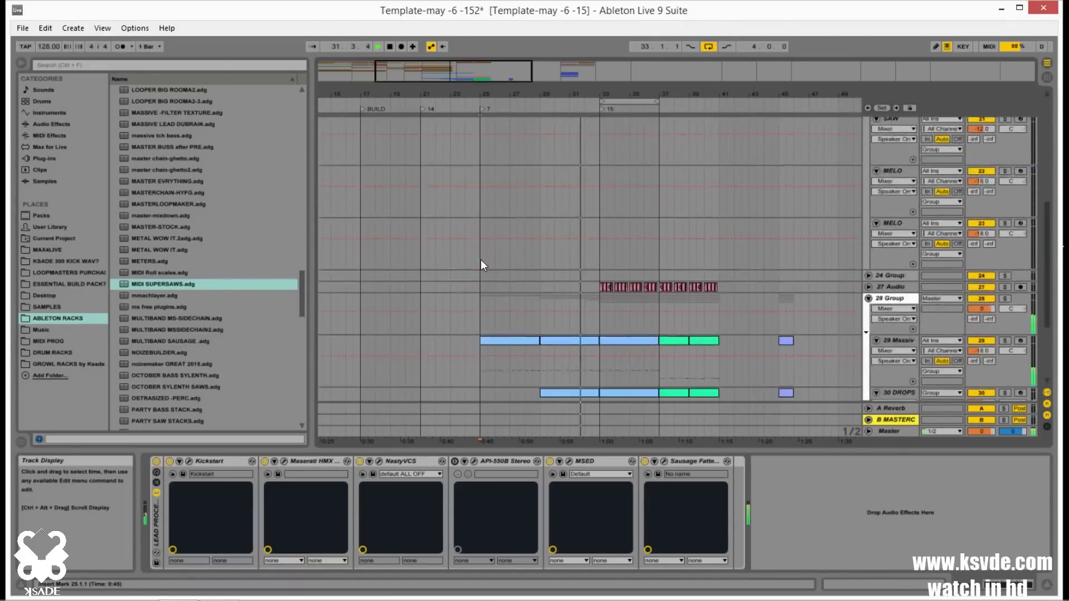
{"action": "scroll", "coordinate": [480, 264], "scroll_direction": "down", "scroll_amount": 4}
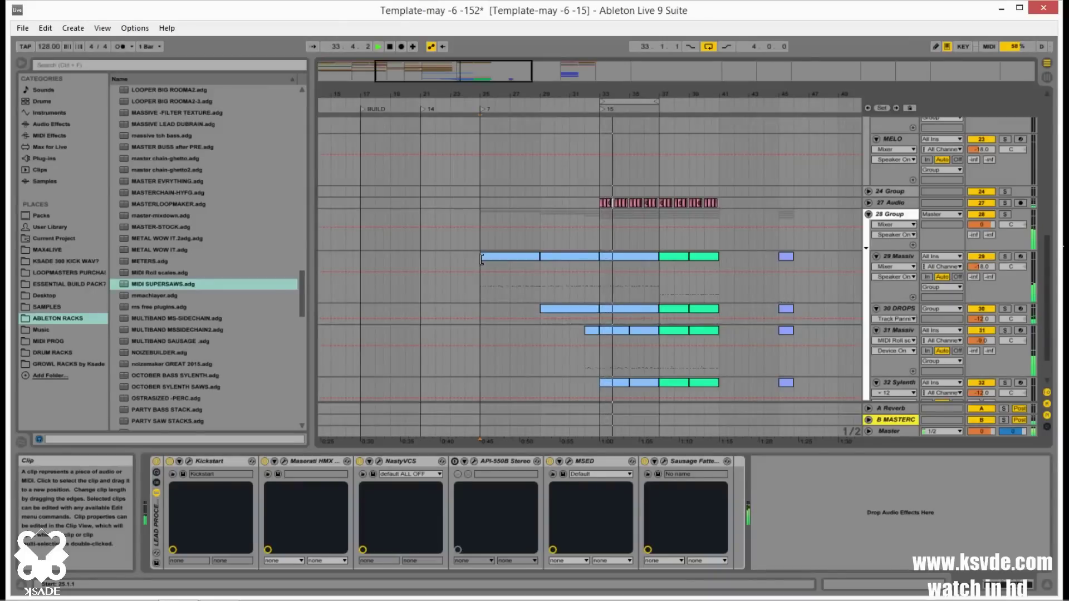
{"action": "scroll", "coordinate": [480, 262], "scroll_direction": "down", "scroll_amount": 1}
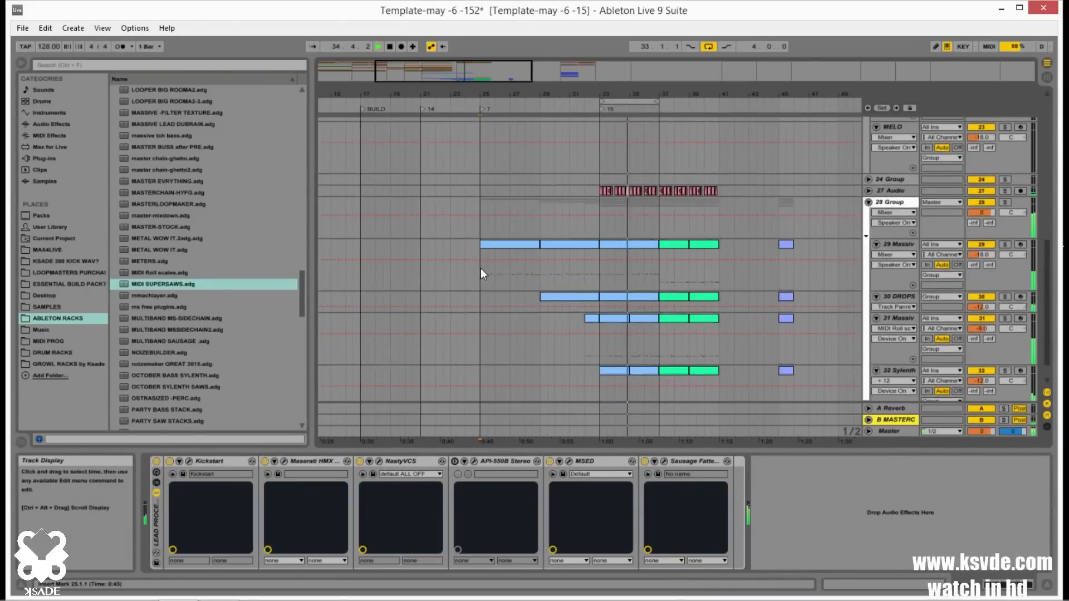
- Play from bar 29, then deactivate and delete the copied 30 DROPS clip there
{"action": "left_click", "coordinate": [560, 299]}
{"action": "key", "text": "space"}
{"action": "key", "text": "space"}
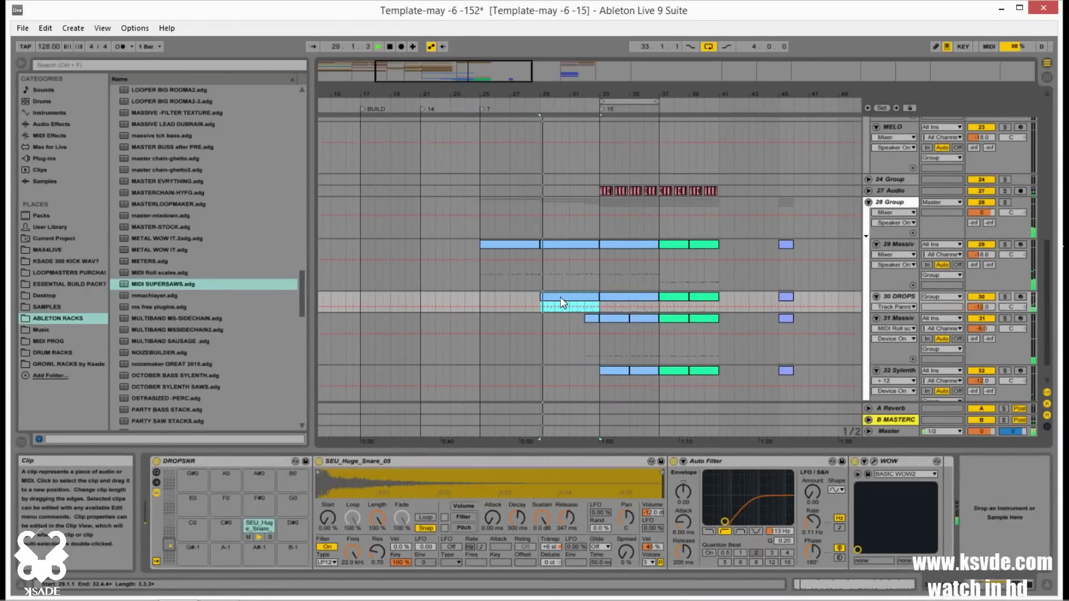
{"action": "key", "text": "0"}
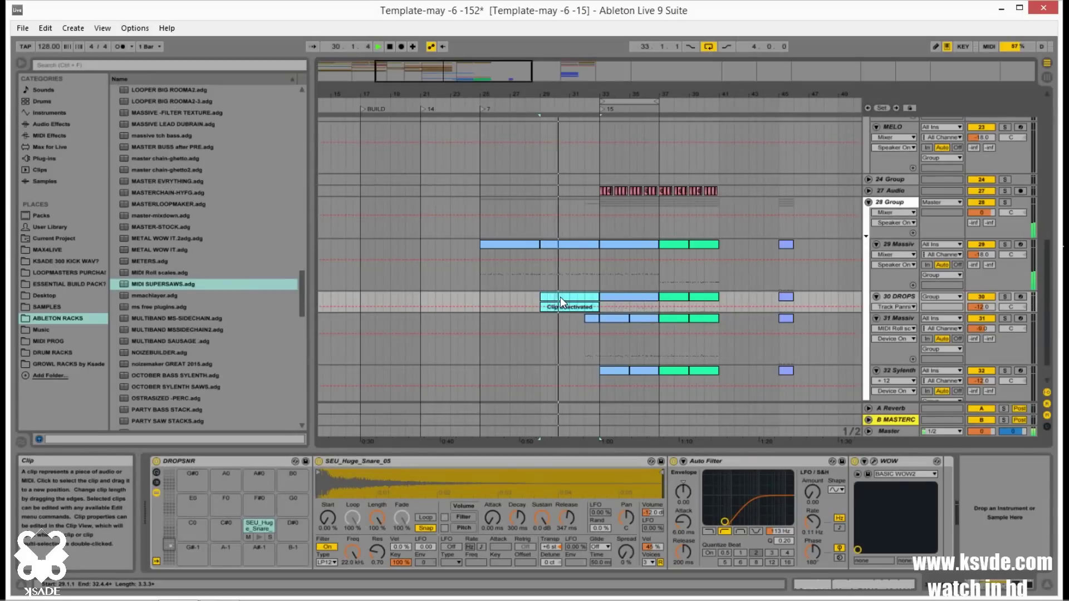
{"action": "key", "text": "Delete"}
- Trim the 29 Massive clip to end at bar 32 and fill bar 32 of 32 Sylenth with its pattern
{"action": "scroll", "coordinate": [560, 304], "scroll_direction": "down", "scroll_amount": 2}
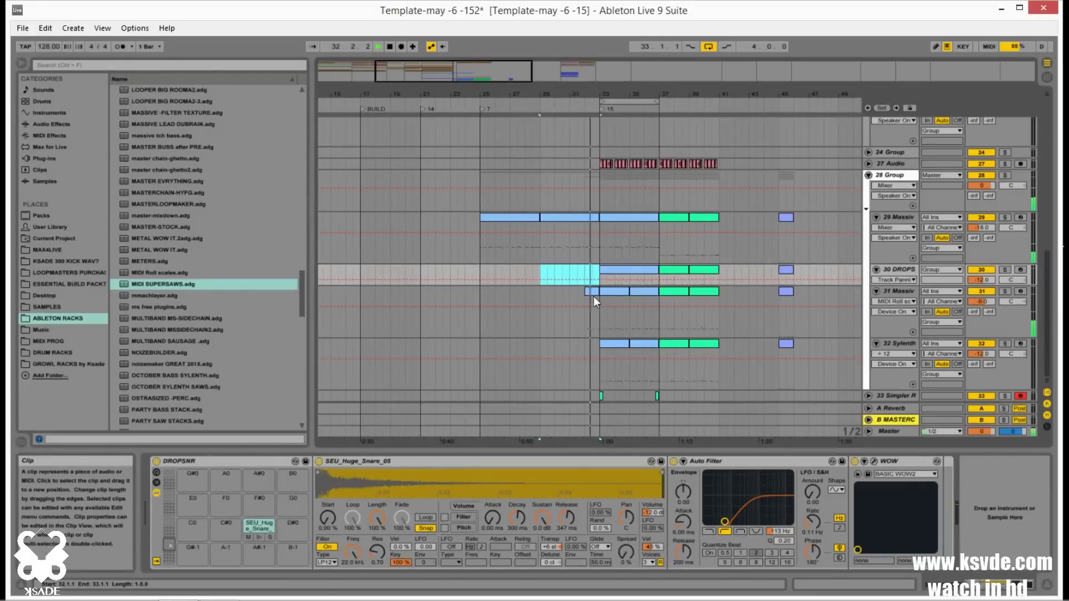
{"action": "left_click", "coordinate": [590, 218]}
{"action": "left_click_drag", "start_coordinate": [597, 218], "coordinate": [581, 219]}
{"action": "key", "text": "space"}
{"action": "left_click_drag", "start_coordinate": [616, 344], "coordinate": [583, 344]}
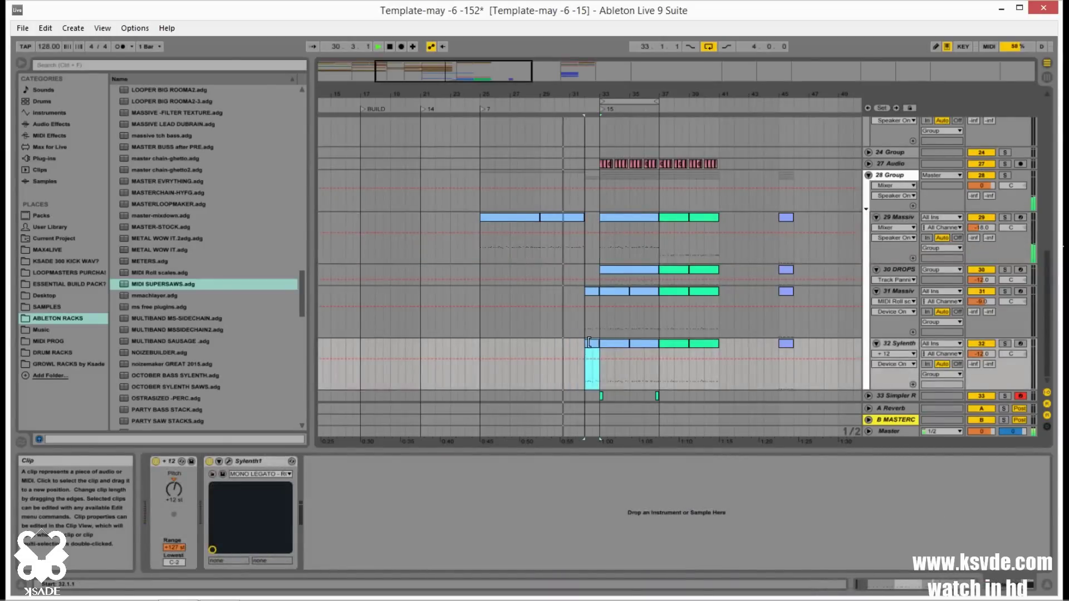
{"action": "left_click", "coordinate": [570, 351]}
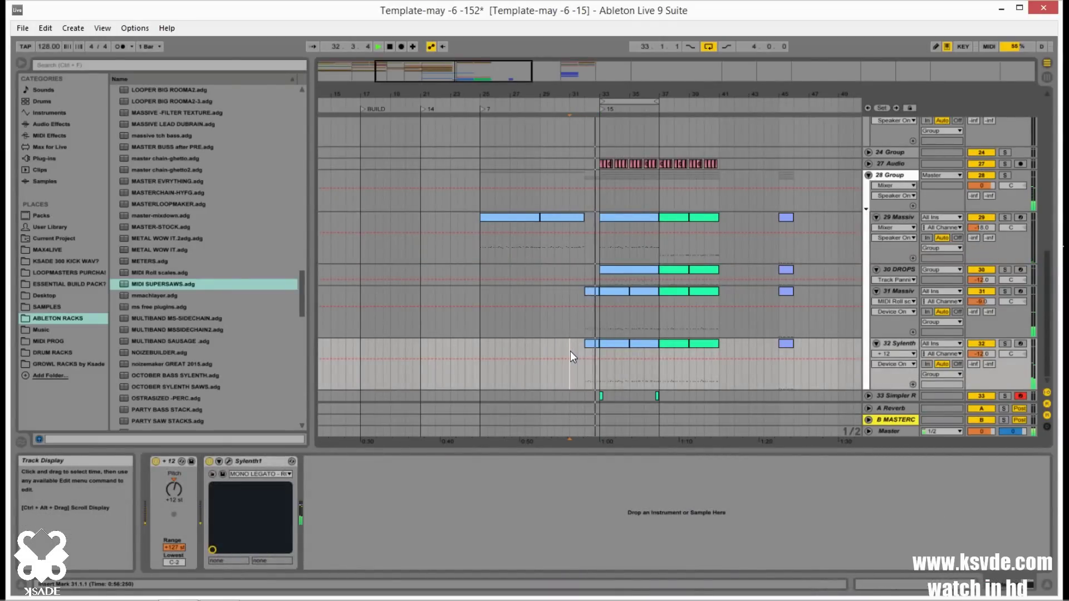
- Add the BRIGHT FILTER2 rack to 28 Group and bring up its Macro 1 automation lane
{"action": "scroll", "coordinate": [570, 351], "scroll_direction": "up", "scroll_amount": 3}
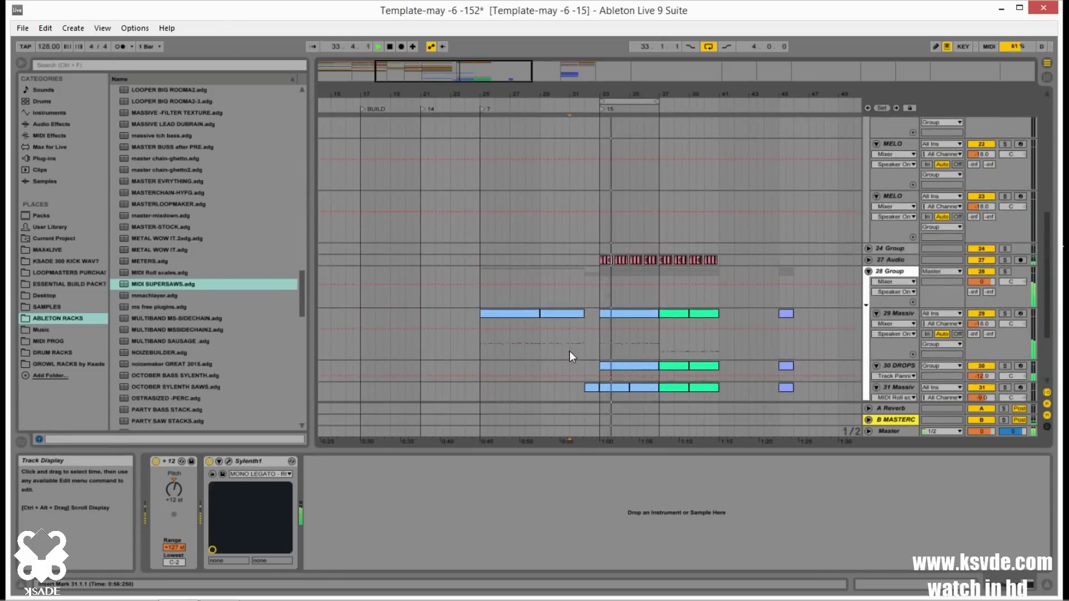
{"action": "left_click", "coordinate": [888, 273]}
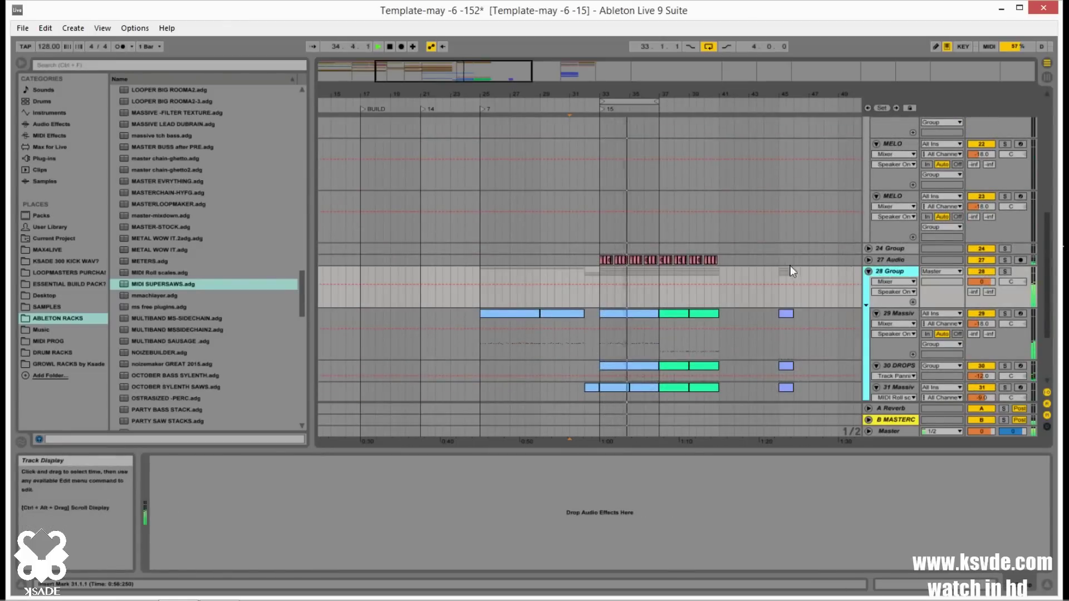
{"action": "key", "text": "space"}
{"action": "scroll", "coordinate": [780, 262], "scroll_direction": "up", "scroll_amount": 5}
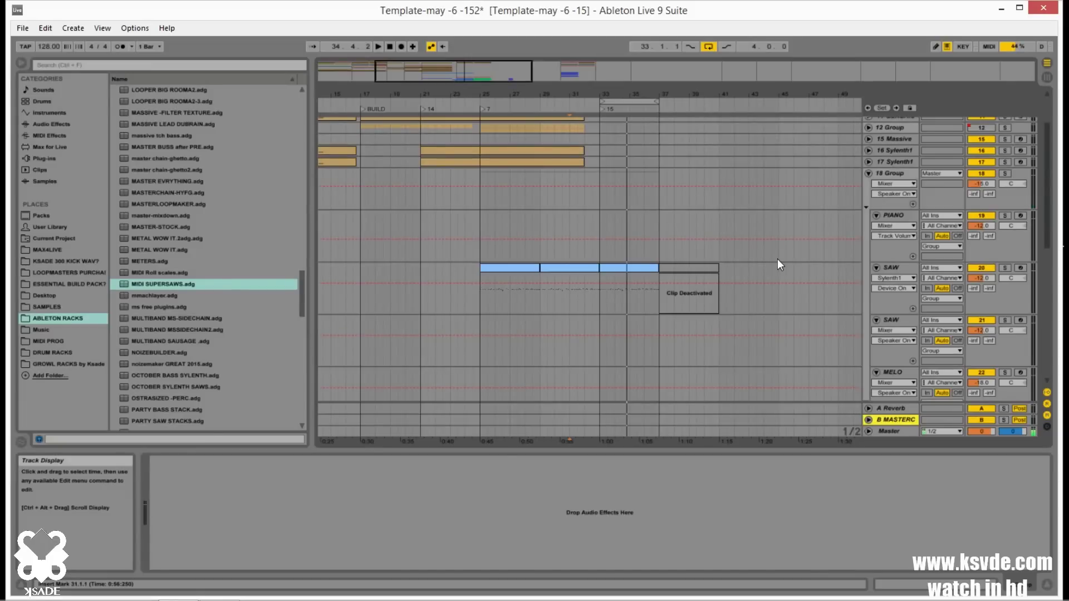
{"action": "scroll", "coordinate": [974, 208], "scroll_direction": "up", "scroll_amount": 2}
{"action": "scroll", "coordinate": [963, 230], "scroll_direction": "down", "scroll_amount": 4}
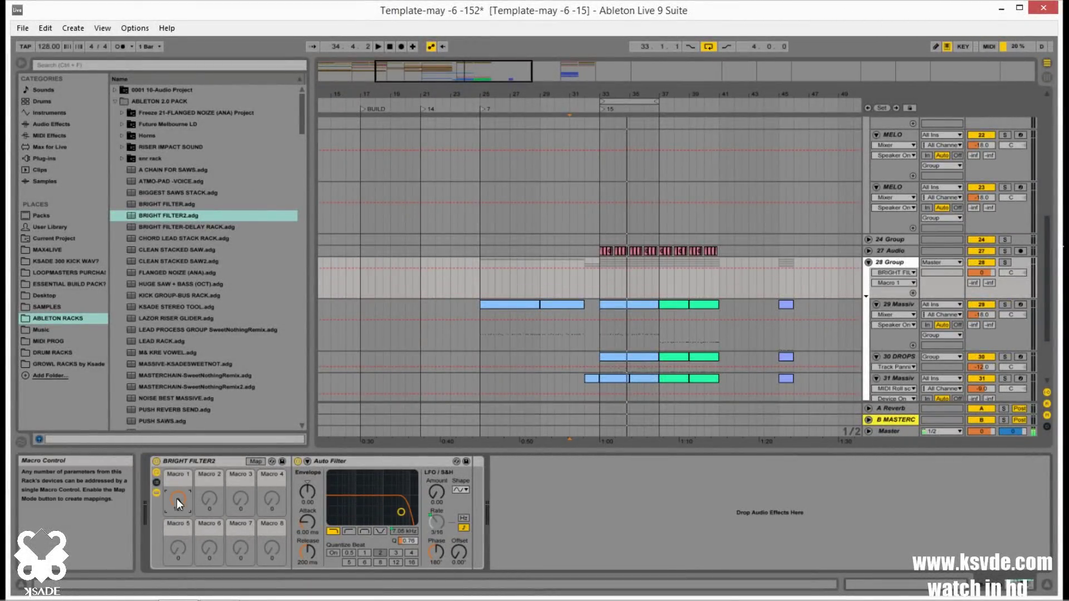
- Set BRIGHT FILTER2's Macro 1 to 0 and audition 28 Group in solo from bar 25
{"action": "left_click", "coordinate": [589, 305]}
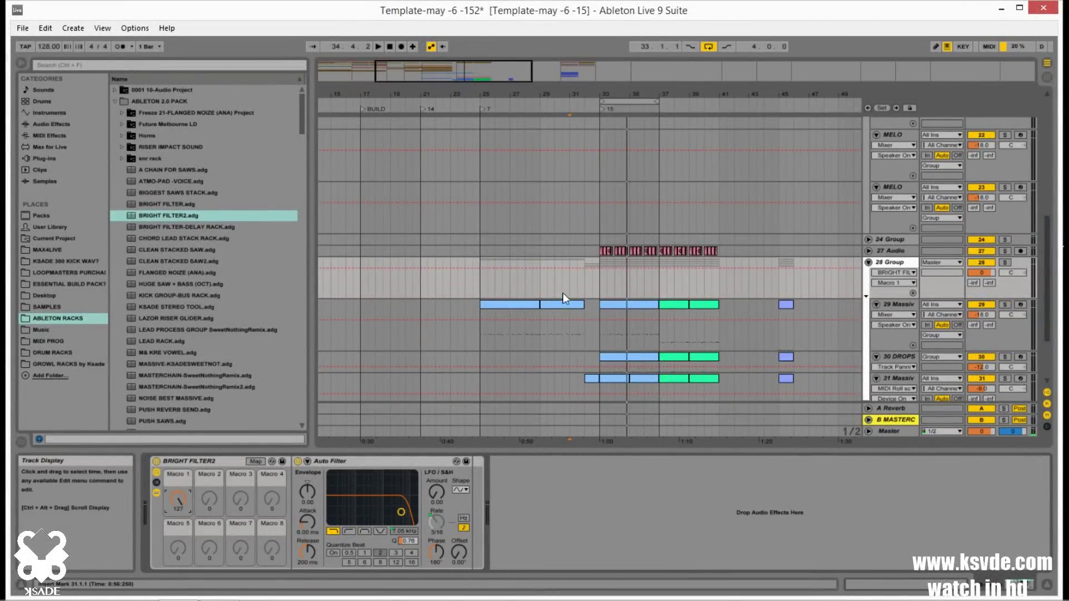
{"action": "left_click", "coordinate": [480, 288]}
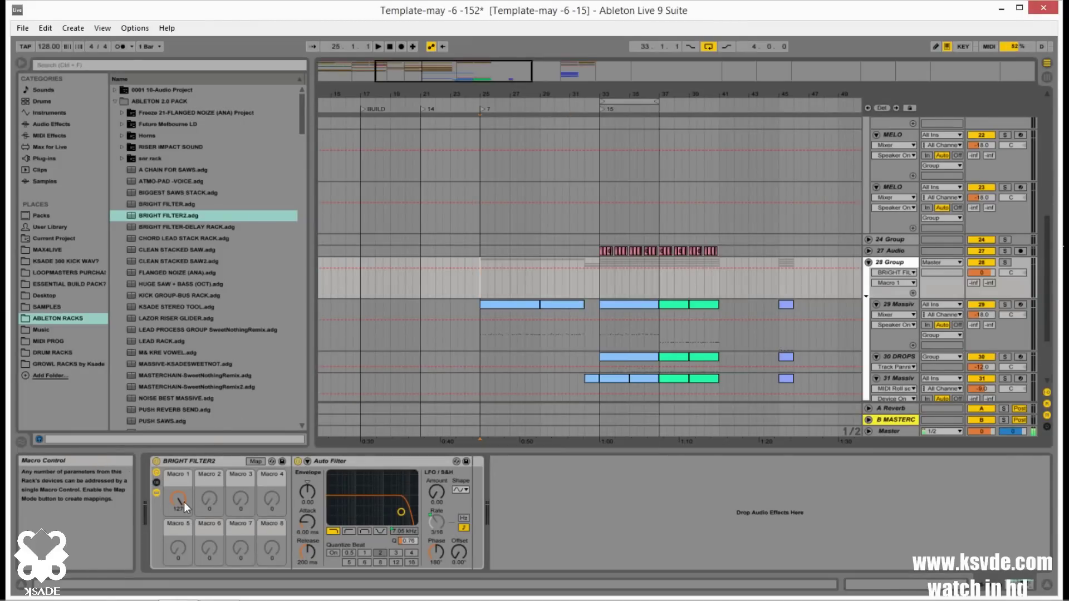
{"action": "left_click_drag", "start_coordinate": [183, 502], "coordinate": [183, 533]}
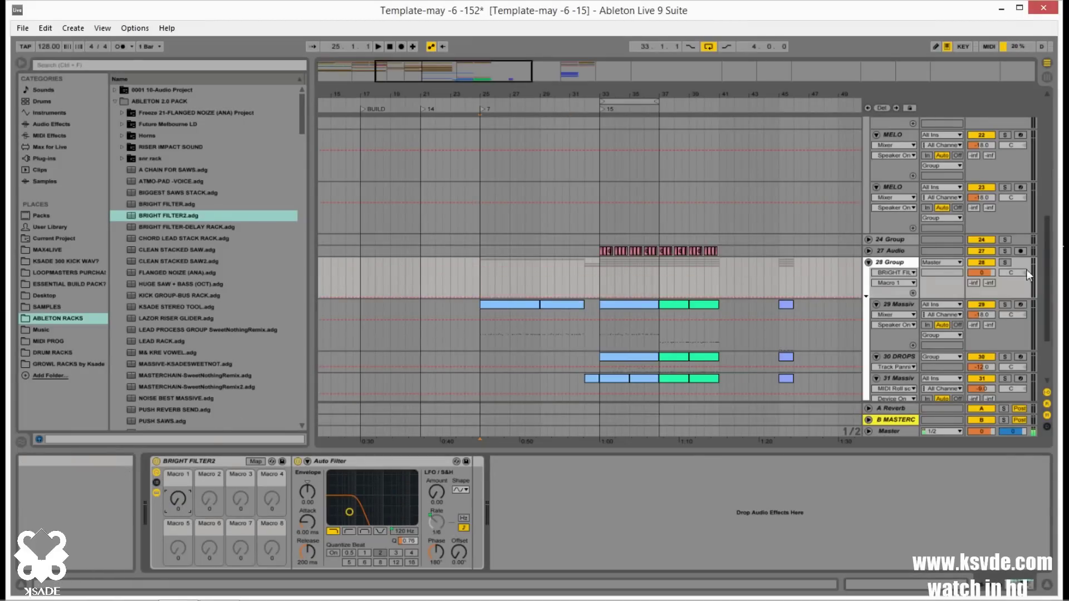
{"action": "left_click", "coordinate": [1005, 262]}
{"action": "key", "text": "space"}
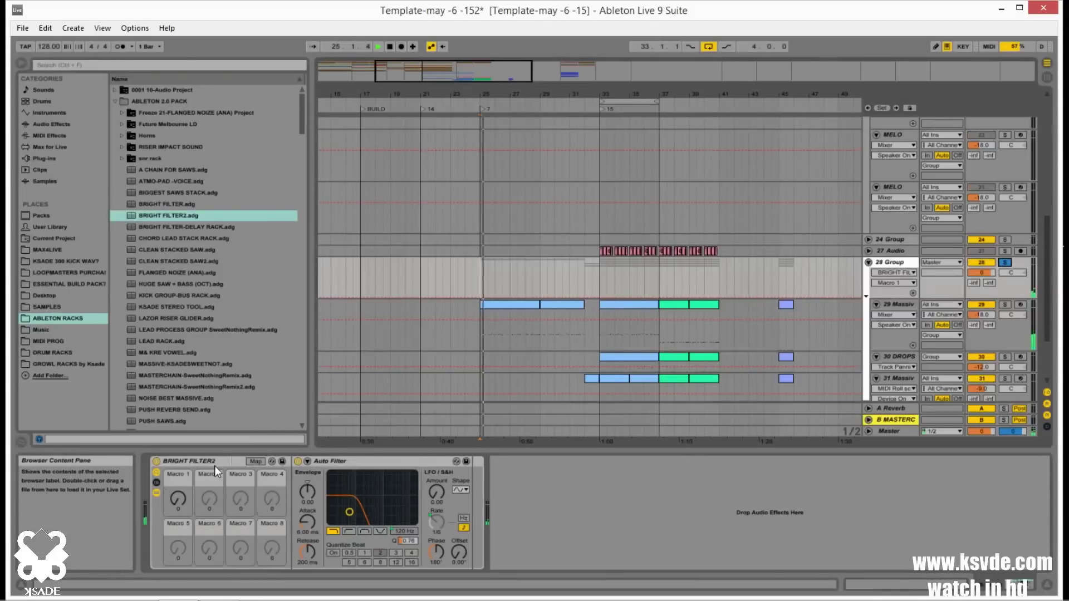
{"action": "mouse_move", "coordinate": [185, 498]}
{"action": "left_mouse_down"}
{"action": "mouse_move", "coordinate": [186, 454]}
{"action": "mouse_move", "coordinate": [185, 497]}
{"action": "left_mouse_up"}
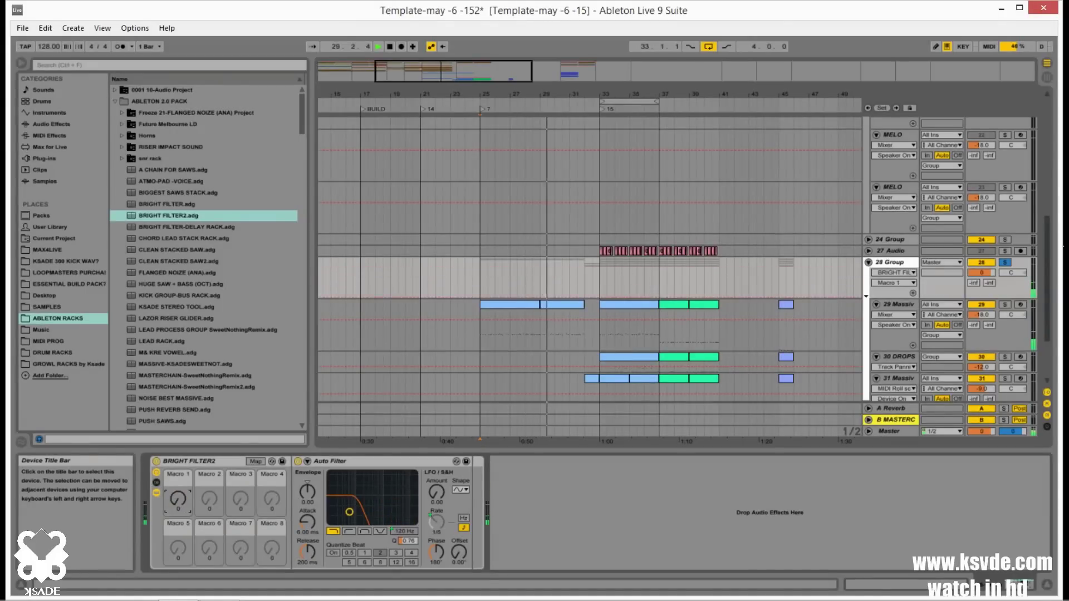
{"action": "key", "text": "space"}
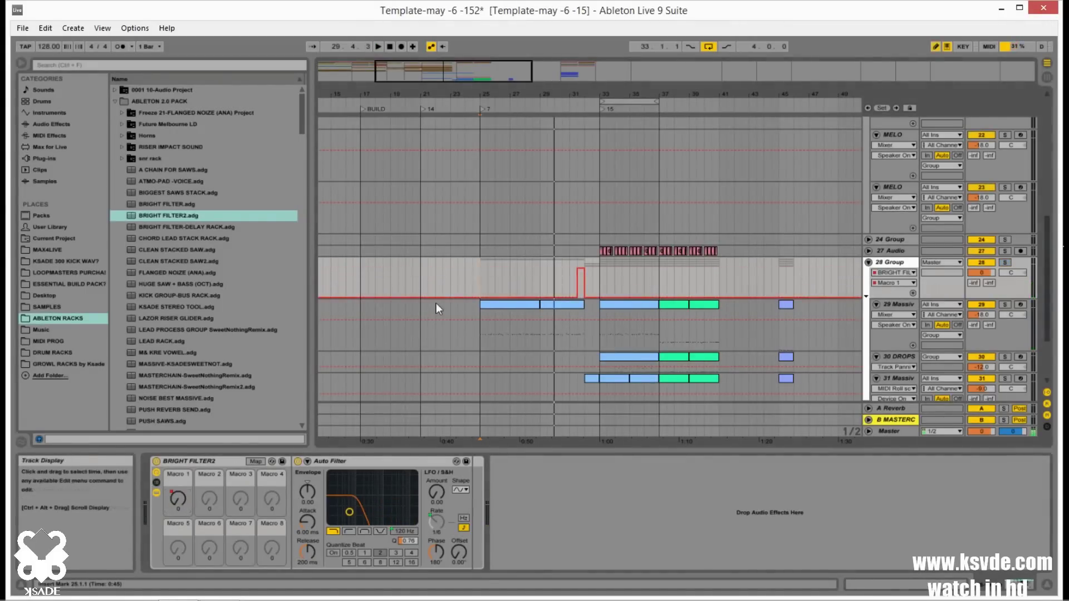
- Shape the Macro 1 automation on 28 Group into a rising ramp from 0 at bar 25 to 127 at bar 32
{"action": "left_click", "coordinate": [480, 299]}
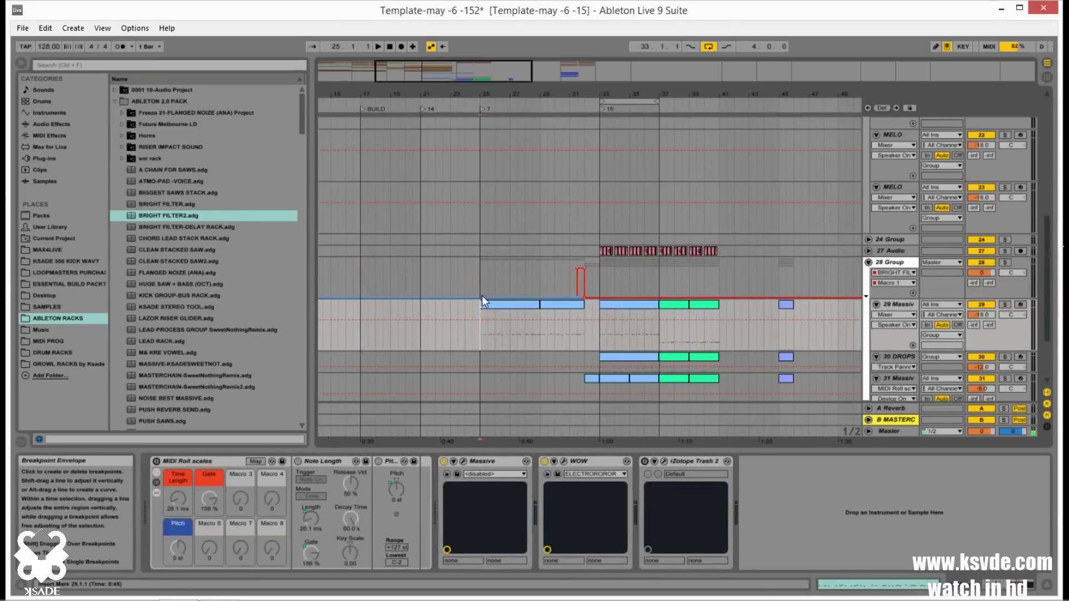
{"action": "left_click", "coordinate": [481, 296]}
{"action": "left_click", "coordinate": [577, 298]}
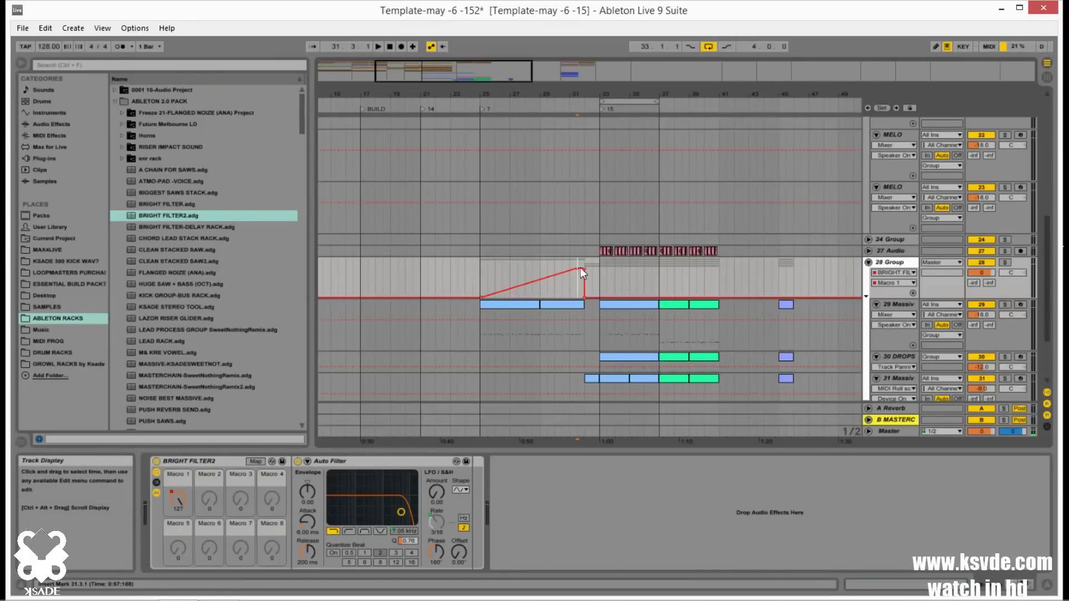
{"action": "left_click", "coordinate": [577, 269]}
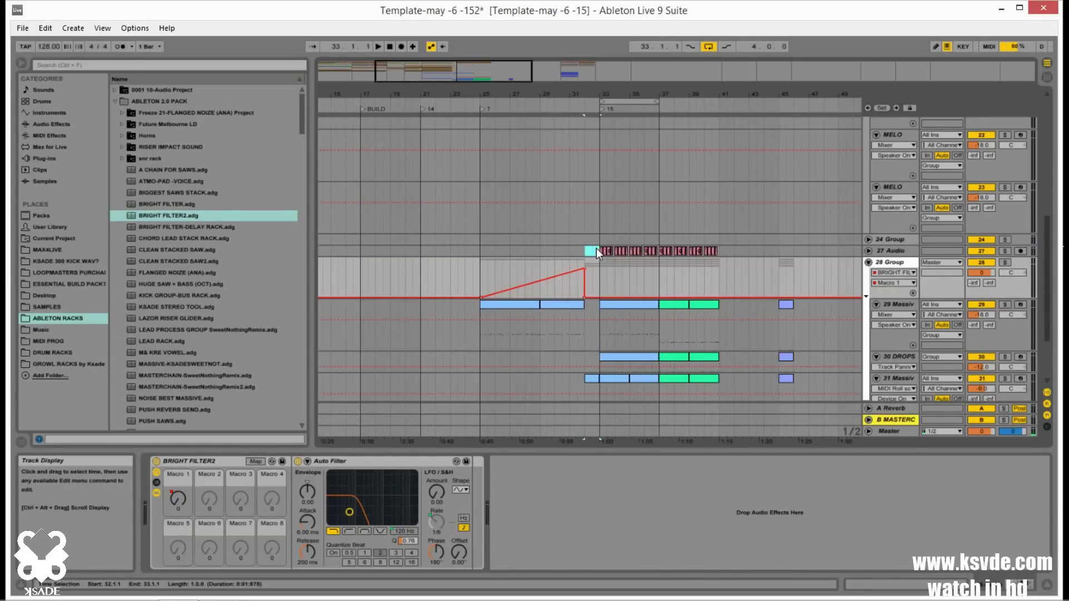
- Set the loop to the single bar 32 and play it with 28 Group soloed
{"action": "left_click", "coordinate": [596, 249]}
{"action": "left_click_drag", "start_coordinate": [625, 103], "coordinate": [592, 218]}
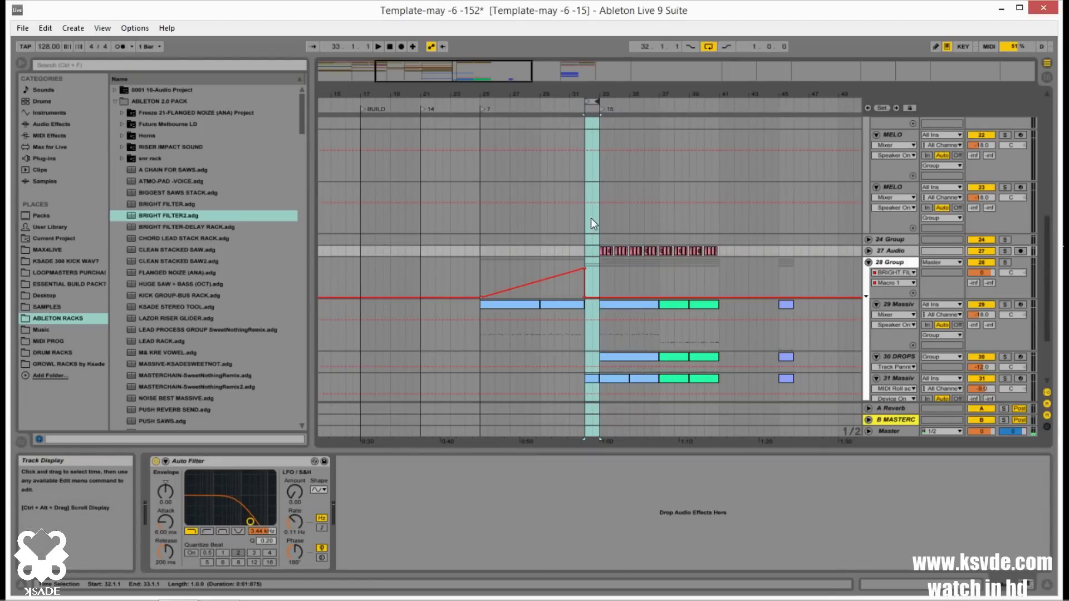
{"action": "left_click", "coordinate": [1004, 262]}
{"action": "key", "text": "space"}
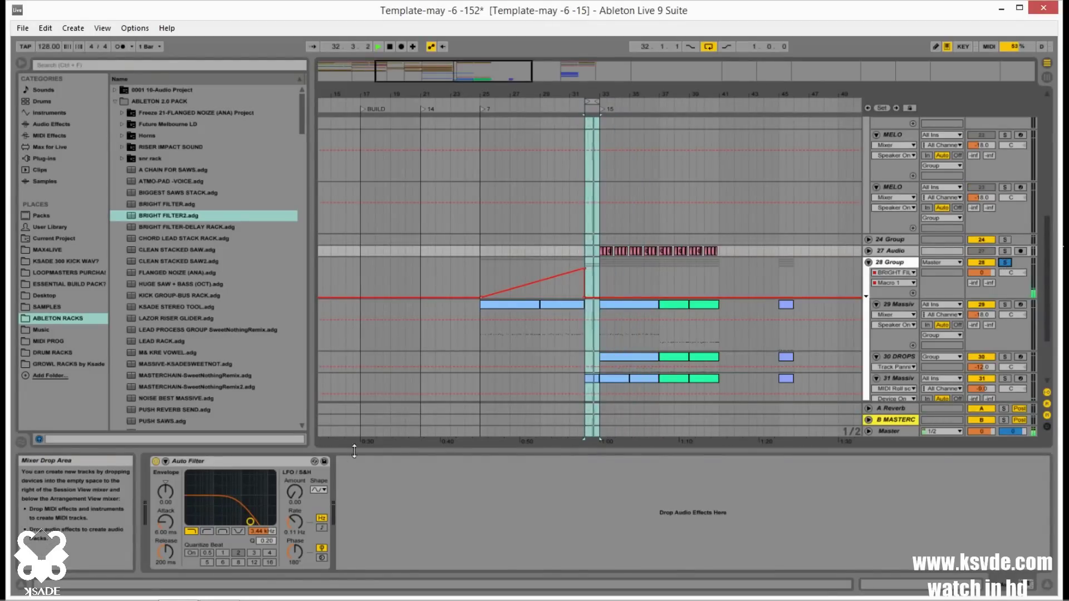
- Clear the Macro 1 automation in bar 32 of 28 Group and replace it with a second rising ramp up to bar 33
{"action": "left_click", "coordinate": [589, 300]}
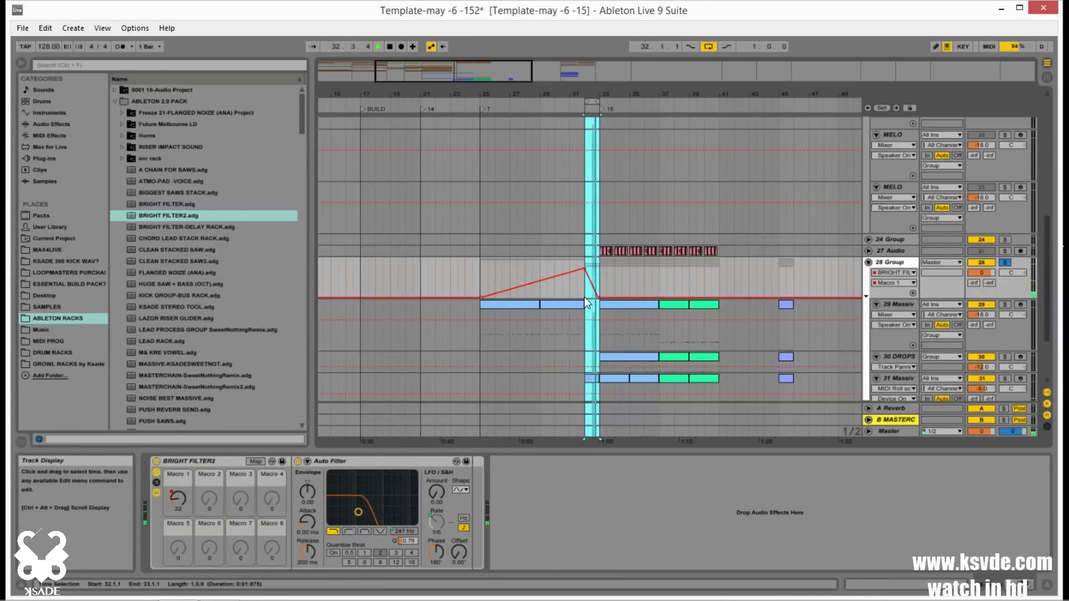
{"action": "left_click", "coordinate": [596, 293]}
{"action": "right_click", "coordinate": [598, 286]}
{"action": "left_click", "coordinate": [603, 266]}
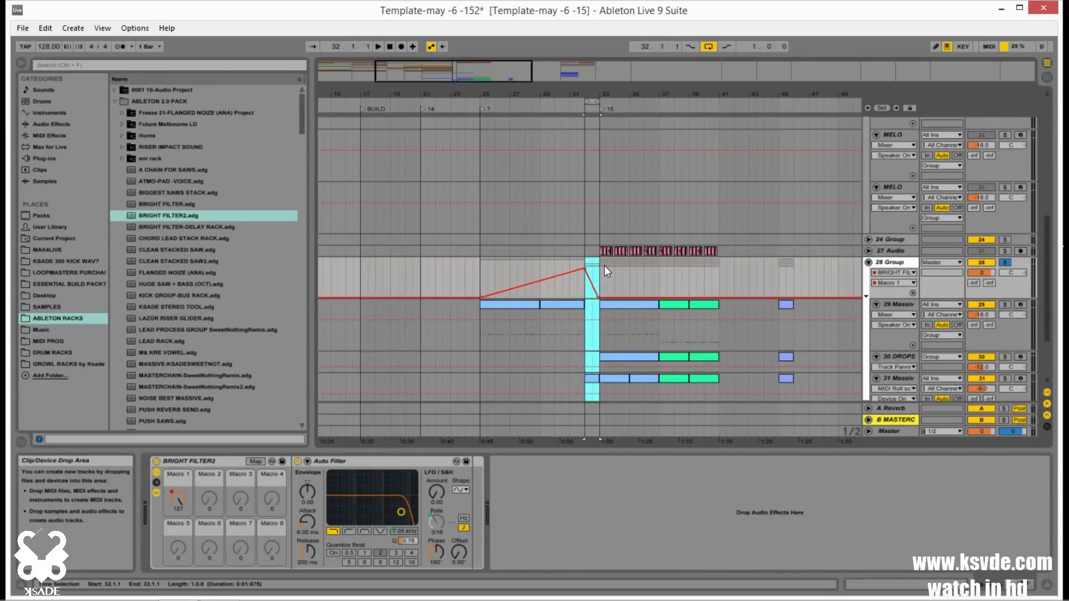
{"action": "key", "text": "Delete"}
{"action": "key", "text": "b"}
{"action": "left_click", "coordinate": [596, 271]}
{"action": "key", "text": "b"}
{"action": "left_click_drag", "start_coordinate": [593, 298], "coordinate": [595, 277]}
{"action": "key", "text": "space"}
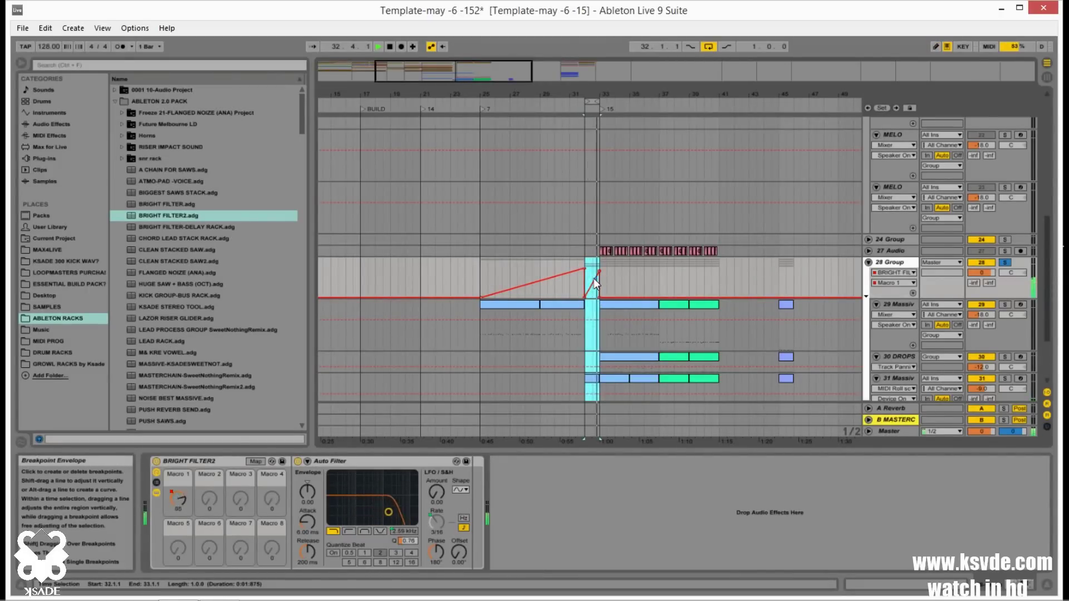
{"action": "key", "text": "space"}
- Copy the BRIGHT FILTER2 rack and its automation from bars 25 to 33 onto 18 Group, placing it first in the device chain
{"action": "left_click_drag", "start_coordinate": [483, 270], "coordinate": [600, 267]}
{"action": "scroll", "coordinate": [676, 309], "scroll_direction": "up", "scroll_amount": 4}
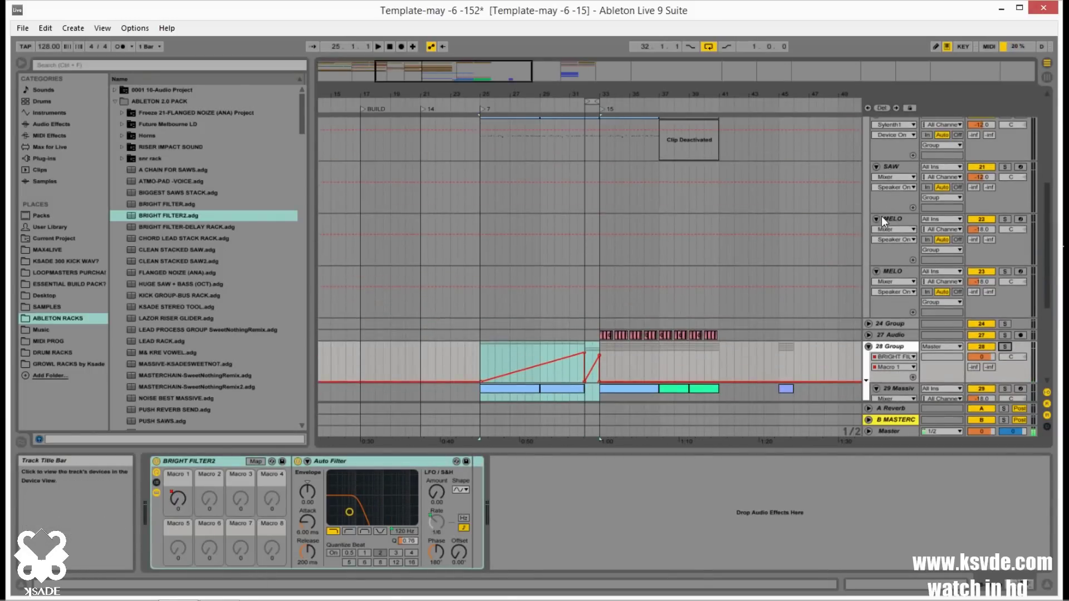
{"action": "scroll", "coordinate": [882, 217], "scroll_direction": "up", "scroll_amount": 10}
{"action": "left_click", "coordinate": [891, 235]}
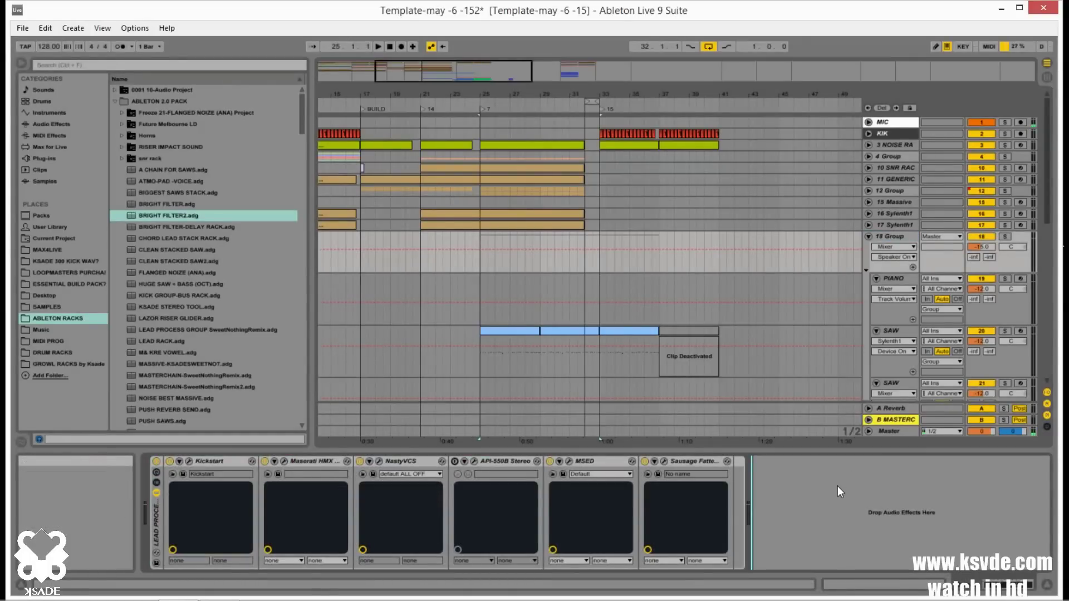
{"action": "left_click_drag", "start_coordinate": [840, 471], "coordinate": [840, 471]}
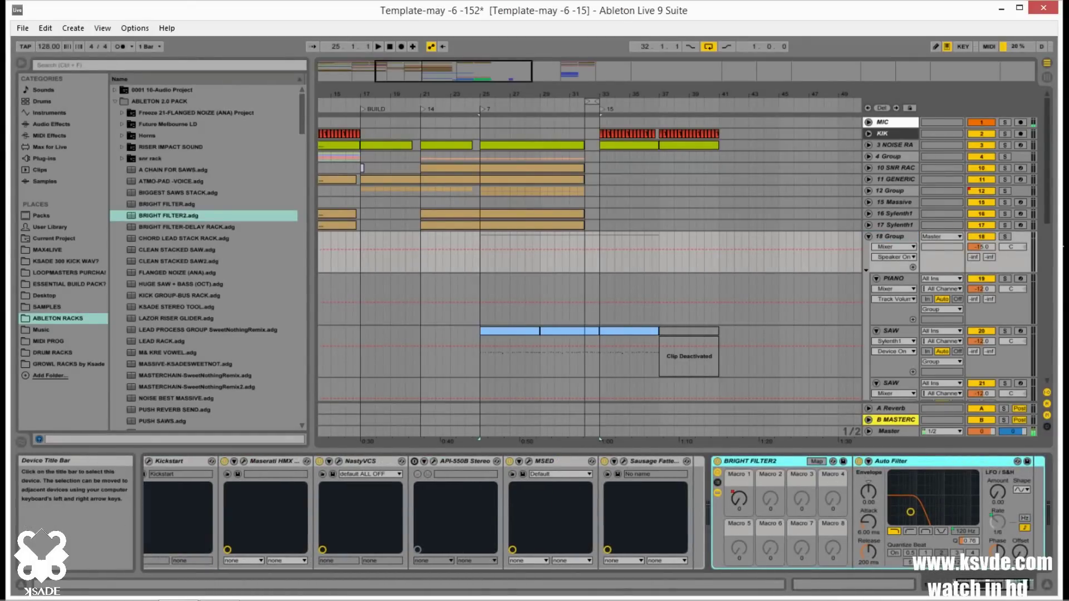
{"action": "left_click_drag", "start_coordinate": [69, 461], "coordinate": [148, 499]}
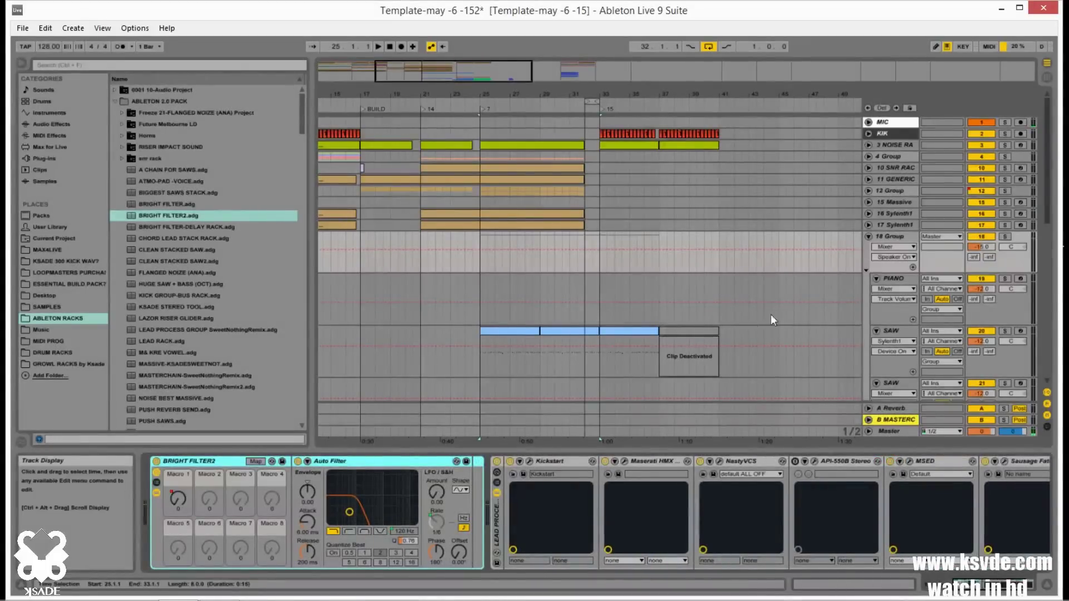
- Display the BRIGHT FILTER2 Macro 1 automation on 18 Group and examine the ramps against the SAW clips
{"action": "left_click", "coordinate": [893, 246]}
{"action": "left_click", "coordinate": [893, 264]}
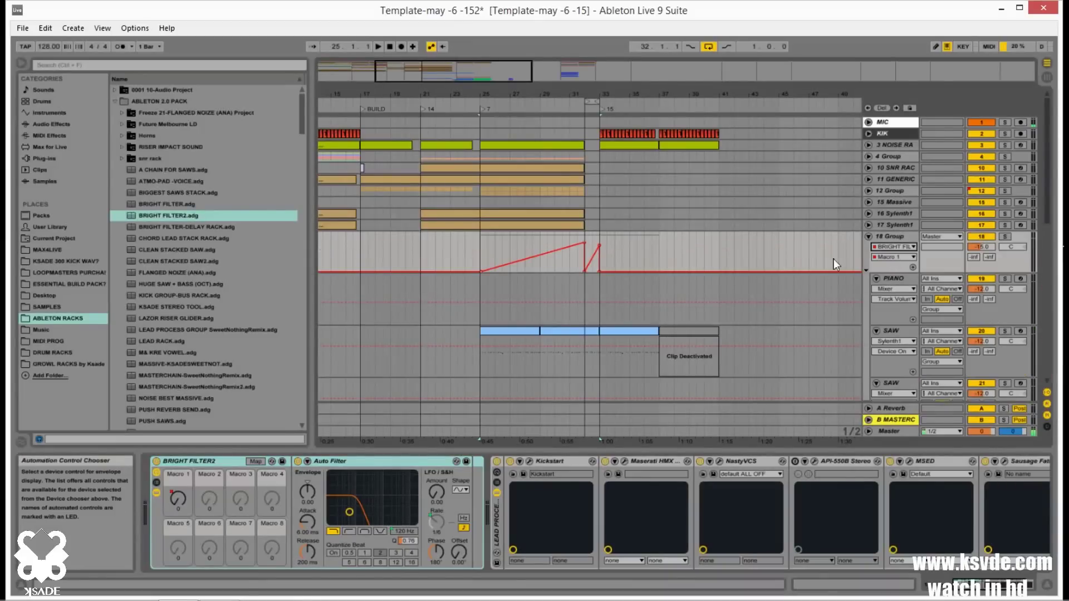
{"action": "left_click_drag", "start_coordinate": [473, 71], "coordinate": [470, 120]}
{"action": "scroll", "coordinate": [451, 243], "scroll_direction": "down", "scroll_amount": 5}
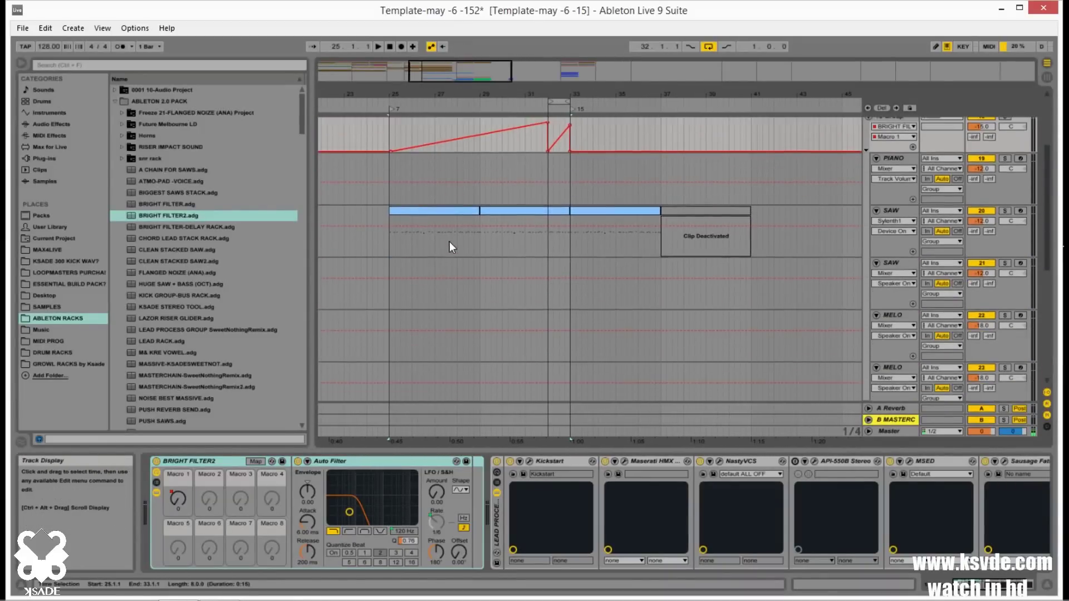
- Collapse 18 Group and 28 Group, play the arrangement from bar 25, and extend the loop's end to bar 37
{"action": "scroll", "coordinate": [451, 244], "scroll_direction": "up", "scroll_amount": 3}
{"action": "left_click", "coordinate": [868, 201]}
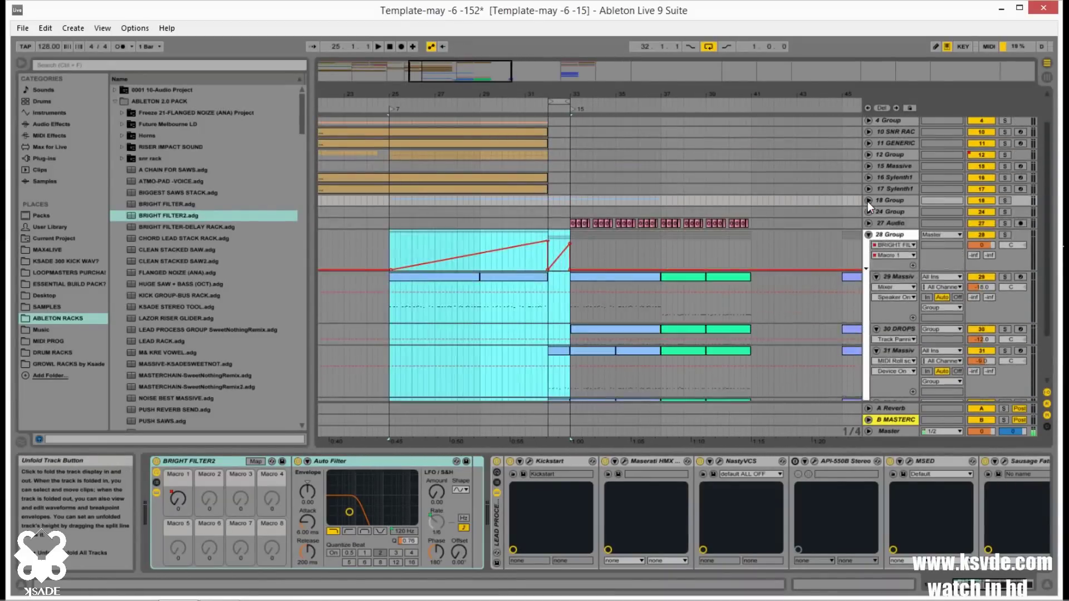
{"action": "left_click", "coordinate": [867, 235]}
{"action": "left_click", "coordinate": [446, 283]}
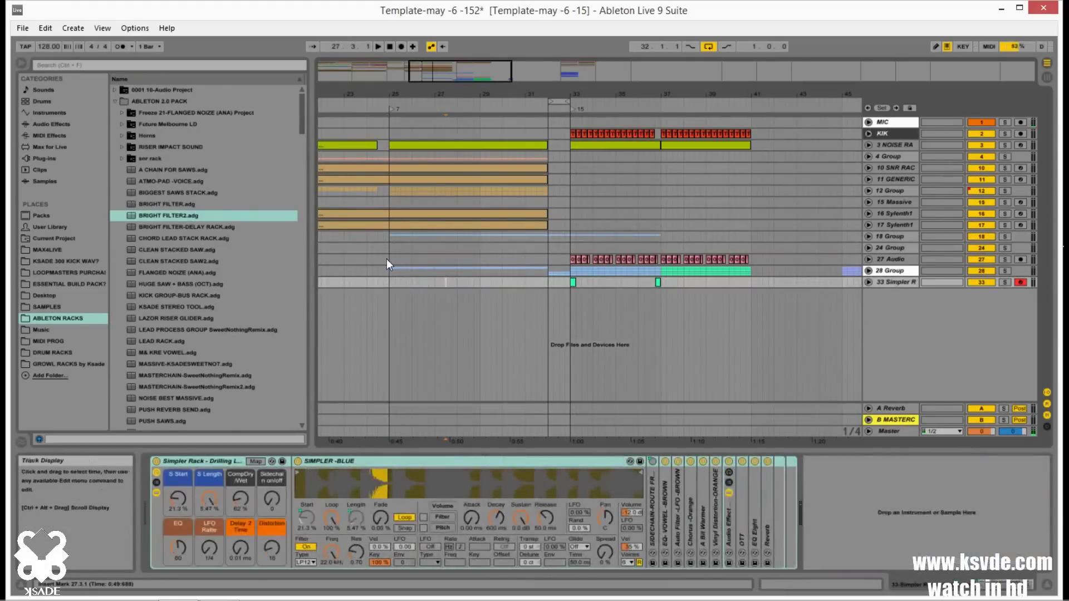
{"action": "left_click", "coordinate": [389, 258]}
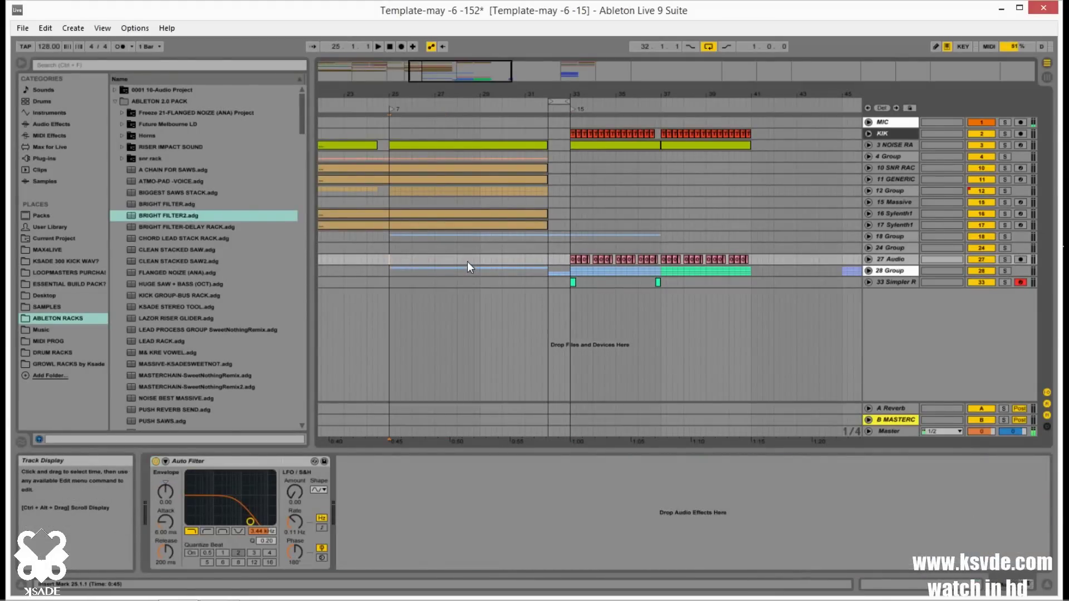
{"action": "key", "text": "space"}
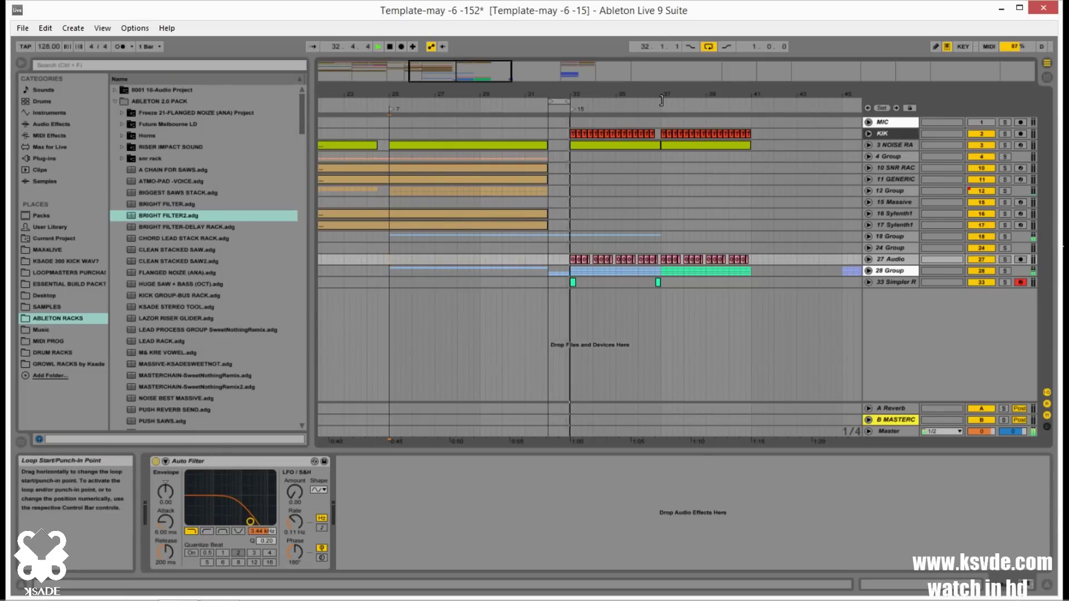
{"action": "left_click", "coordinate": [669, 104]}
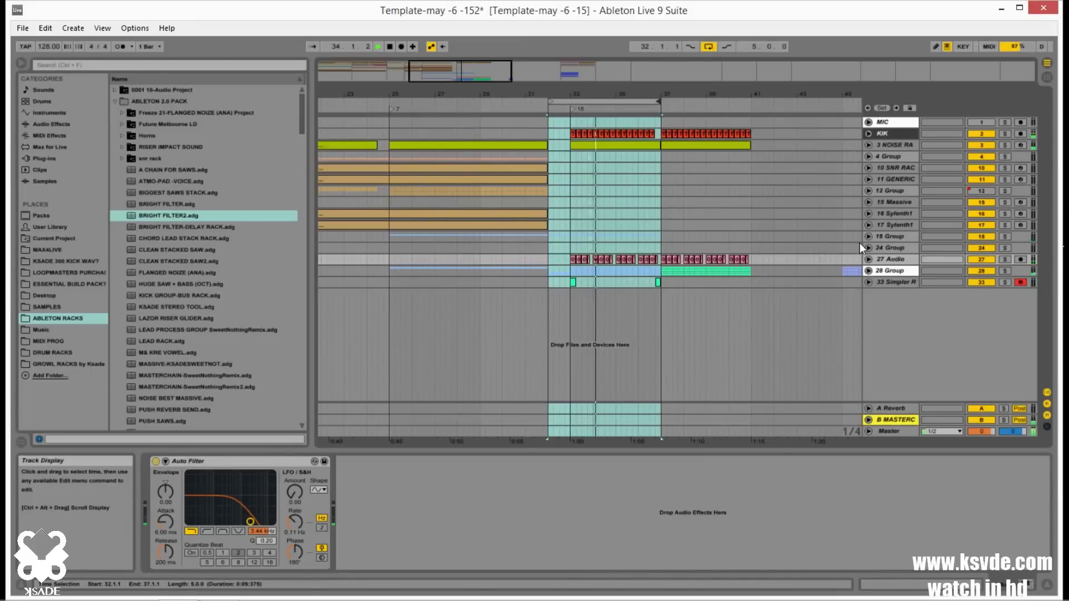
- Automate the BRIGHT FILTER2 Device On parameter on 28 Group so the rack is on only from bar 25 to bar 33
{"action": "left_click", "coordinate": [868, 270]}
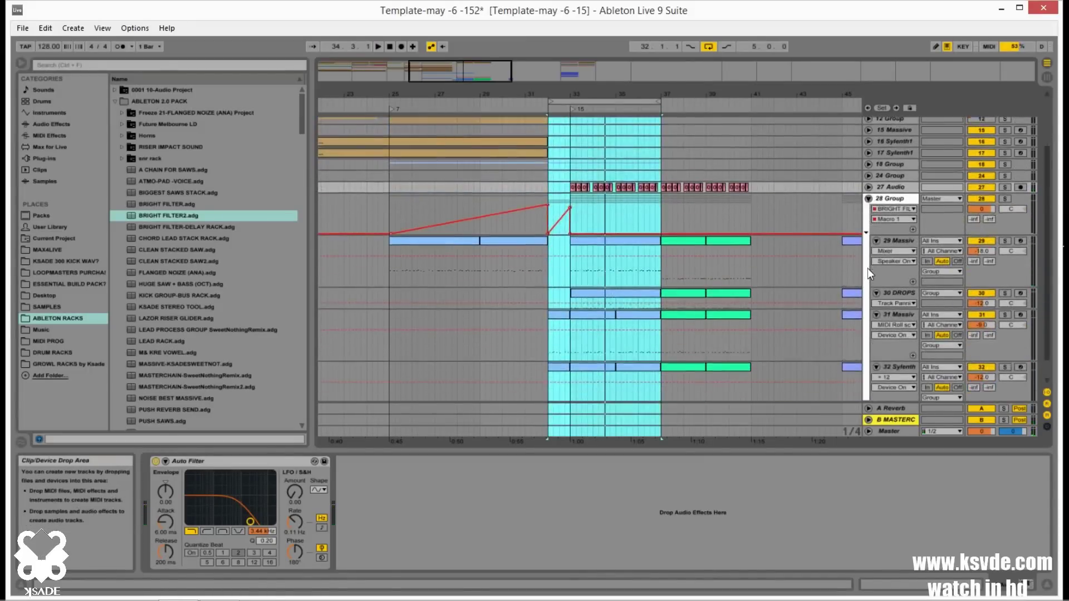
{"action": "left_click", "coordinate": [894, 195]}
{"action": "left_click", "coordinate": [894, 195]}
{"action": "left_click", "coordinate": [891, 186]}
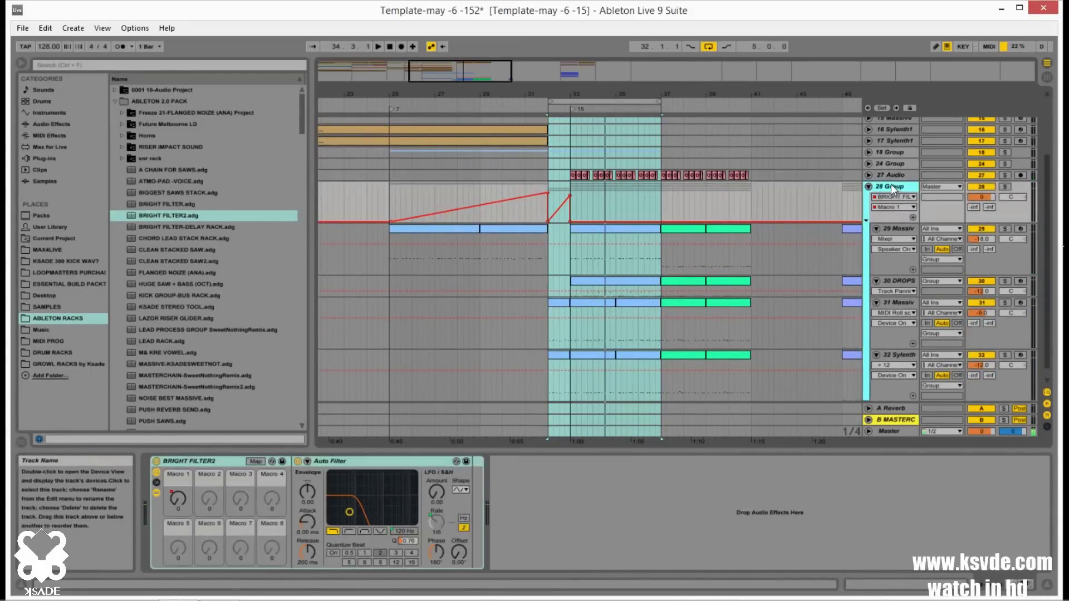
{"action": "left_click", "coordinate": [157, 461]}
{"action": "key", "text": "ctrl+b"}
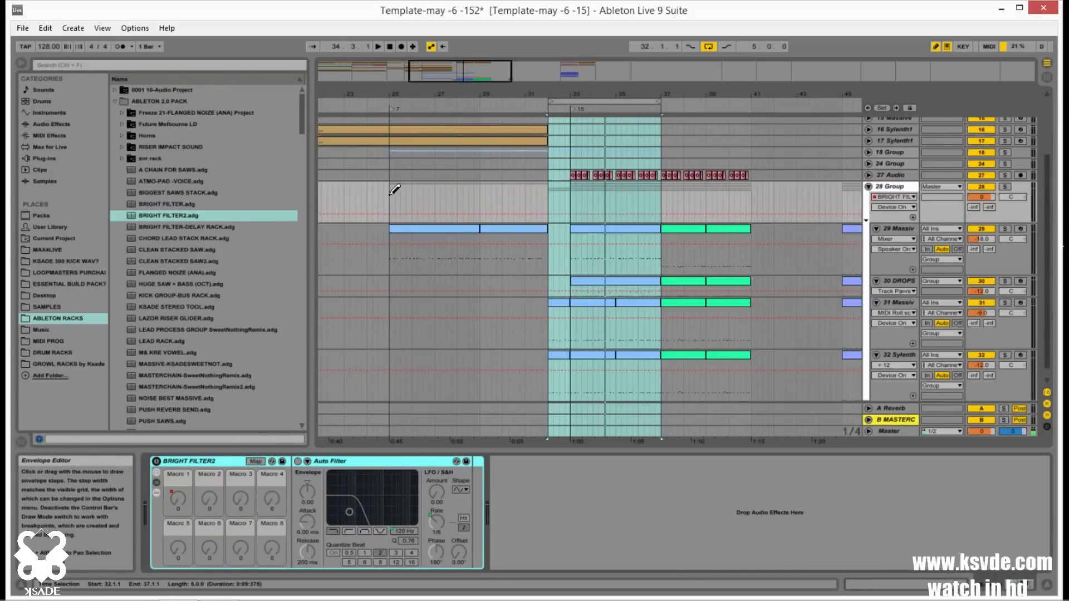
{"action": "left_click_drag", "start_coordinate": [394, 190], "coordinate": [567, 191]}
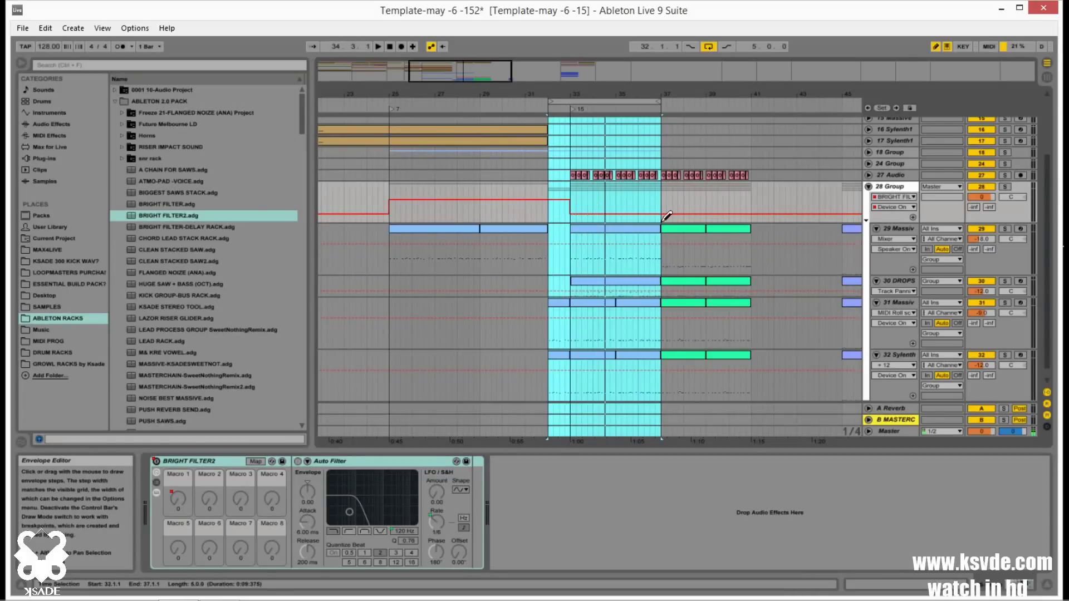
- Give BRIGHT FILTER2 on 18 Group the same Device On automation, active only from bar 25 to bar 33, and collapse the group
{"action": "left_click", "coordinate": [869, 187]}
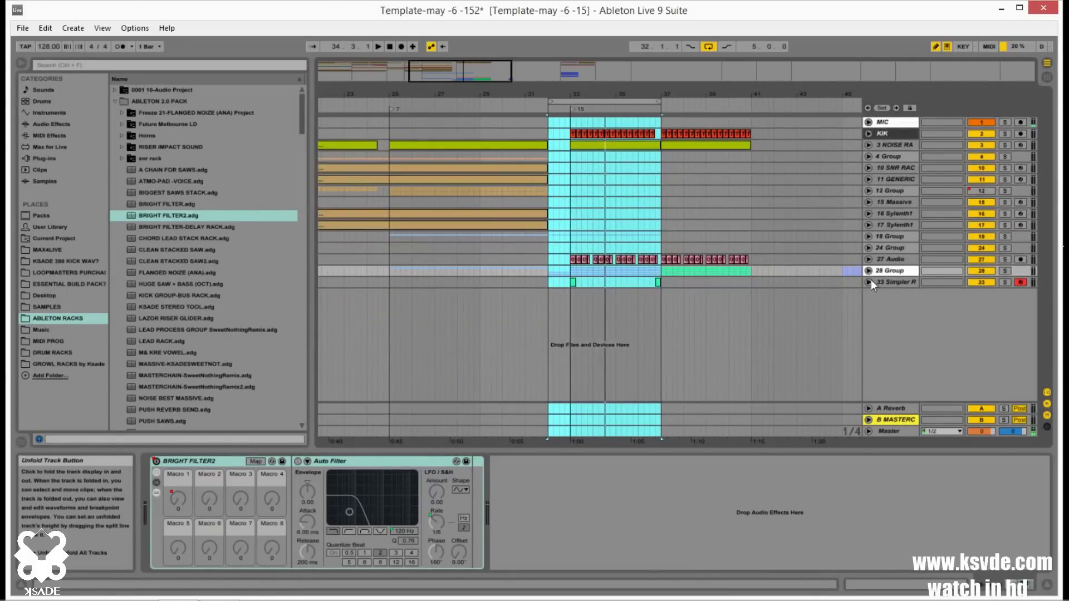
{"action": "left_click", "coordinate": [868, 236]}
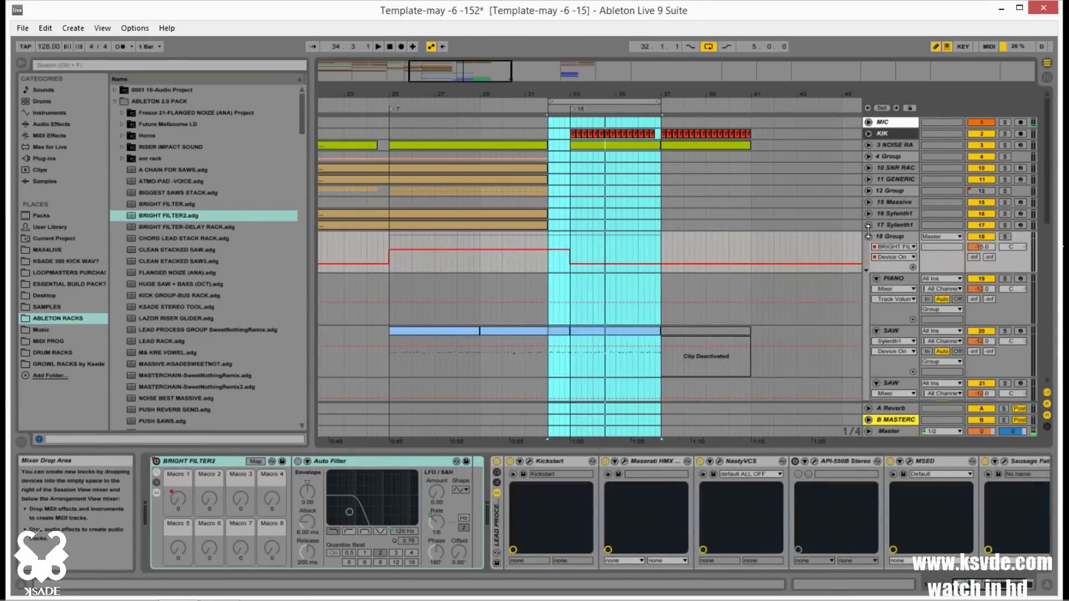
{"action": "left_click", "coordinate": [868, 236]}
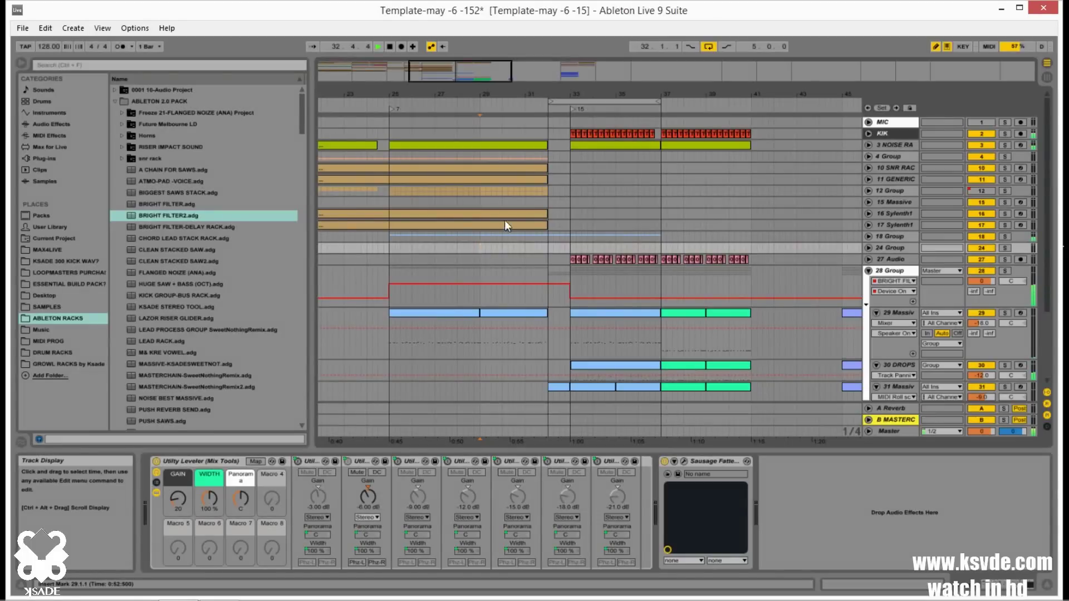
- Set the loop to bars 33 to 37 and duplicate that section of the tracks from 18 Group through 33 Simpler to bar 37
{"action": "left_click_drag", "start_coordinate": [549, 101], "coordinate": [571, 102]}
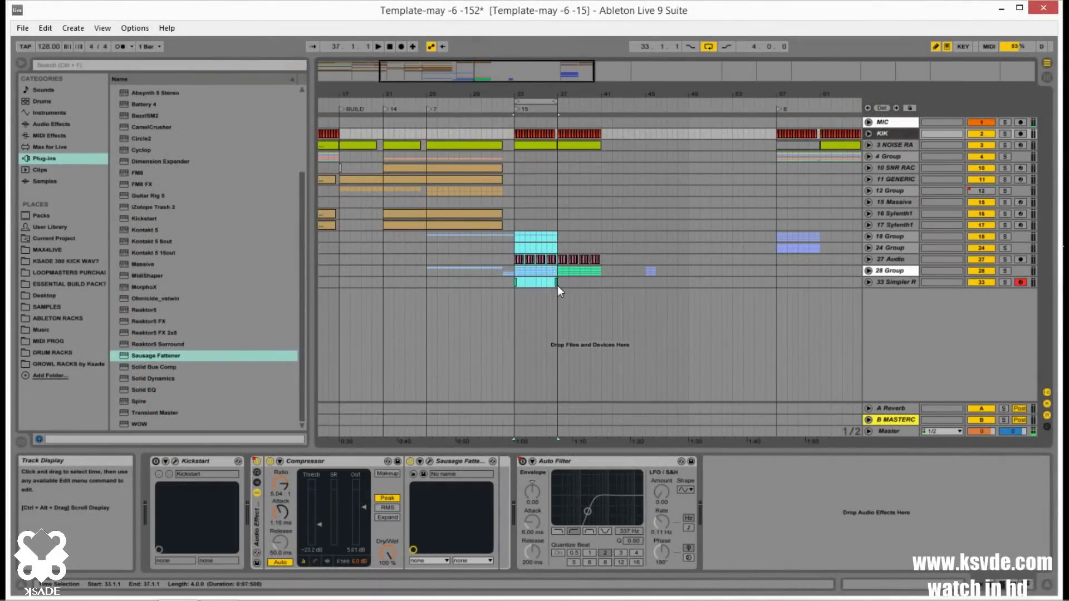
{"action": "left_click", "coordinate": [557, 285]}
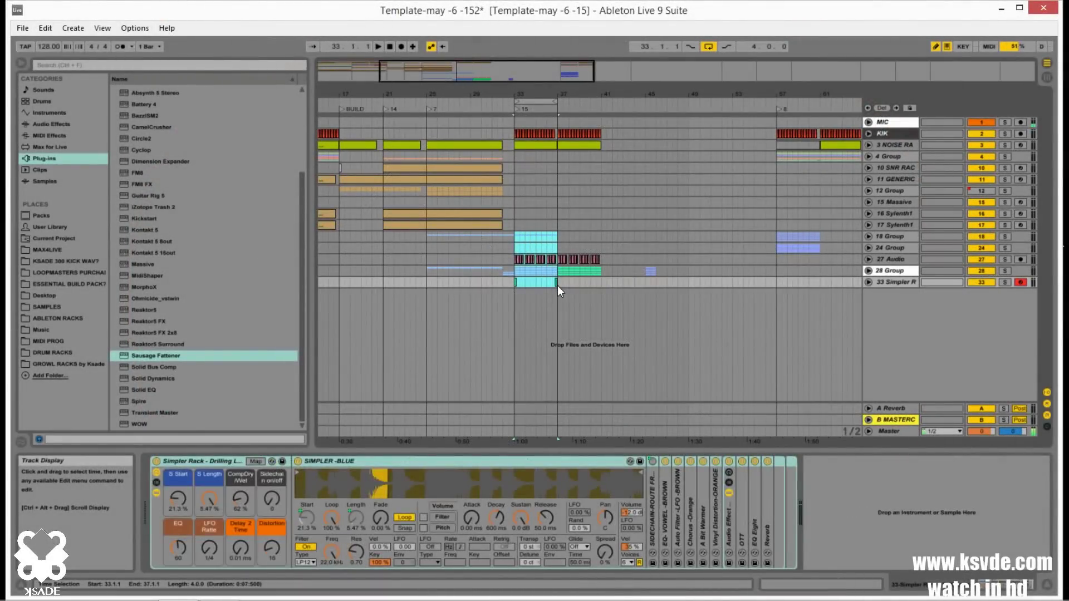
{"action": "key", "text": "ctrl+d"}
{"action": "left_click", "coordinate": [585, 300]}
{"action": "mouse_move", "coordinate": [465, 77]}
{"action": "left_mouse_down"}
{"action": "mouse_move", "coordinate": [431, 77]}
{"action": "mouse_move", "coordinate": [429, 67]}
{"action": "mouse_move", "coordinate": [454, 78]}
{"action": "left_mouse_up"}
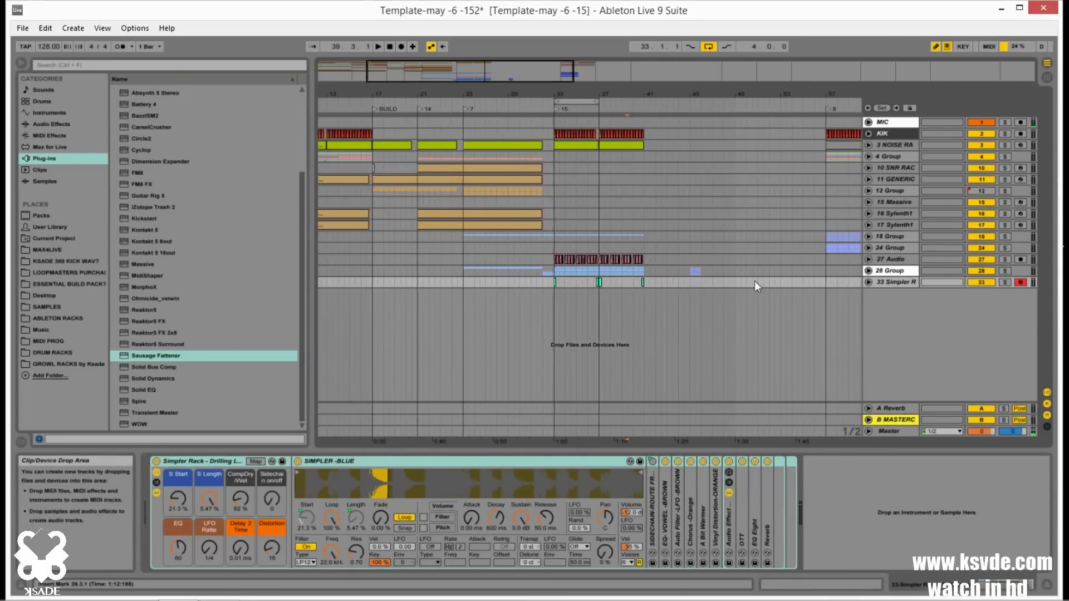
- Delete the stray 28 Group clip at bar 45 and cut the empty time between bars 41 and 57 from the arrangement
{"action": "left_click_drag", "start_coordinate": [691, 245], "coordinate": [711, 292]}
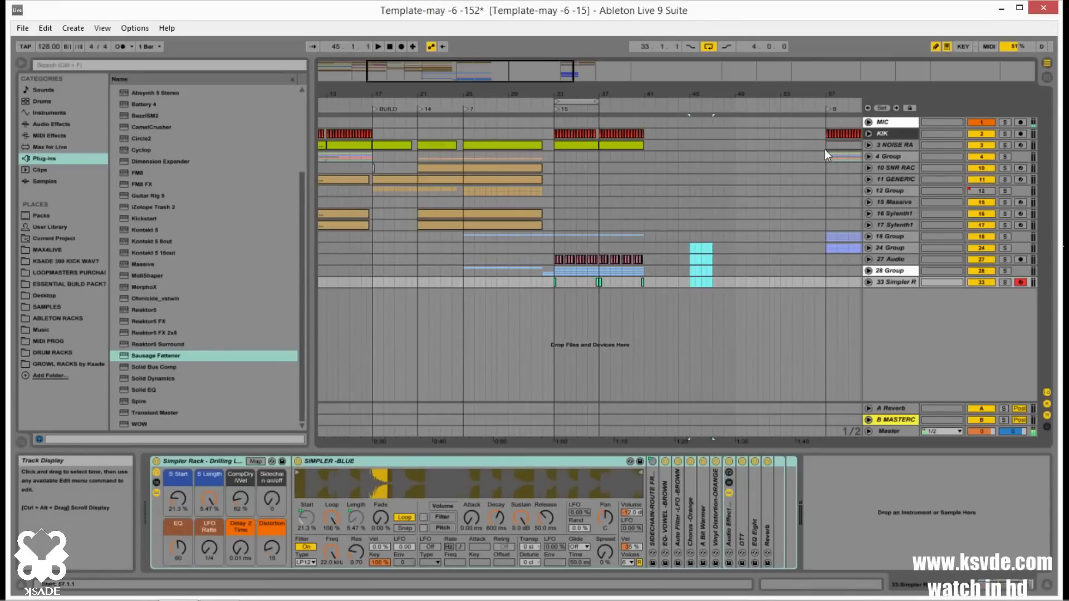
{"action": "left_click_drag", "start_coordinate": [824, 140], "coordinate": [647, 156]}
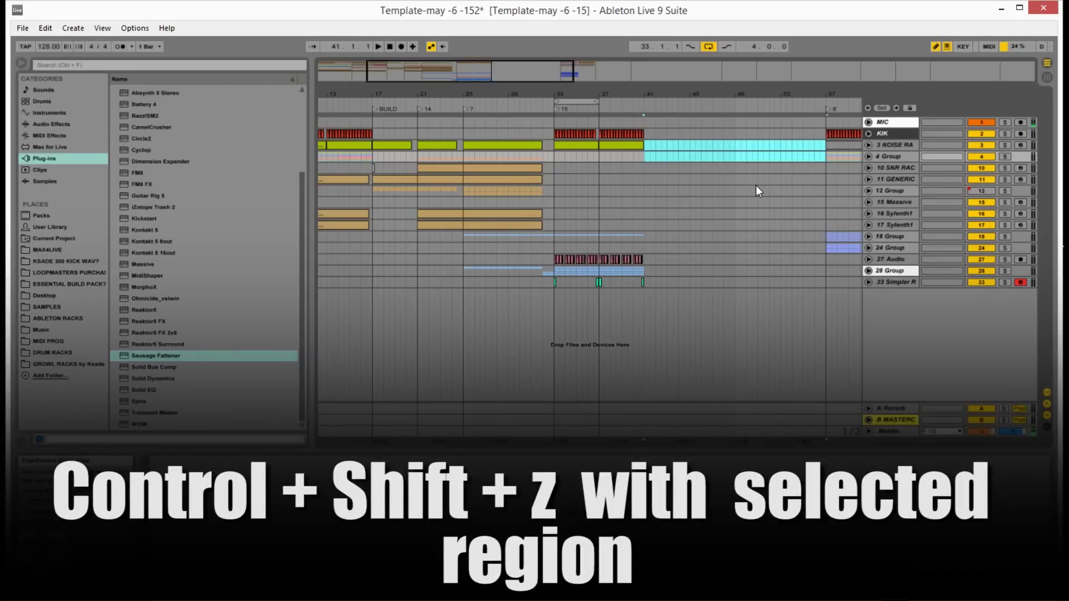
{"action": "key", "text": "ctrl+shift+z"}
{"action": "left_click", "coordinate": [640, 180]}
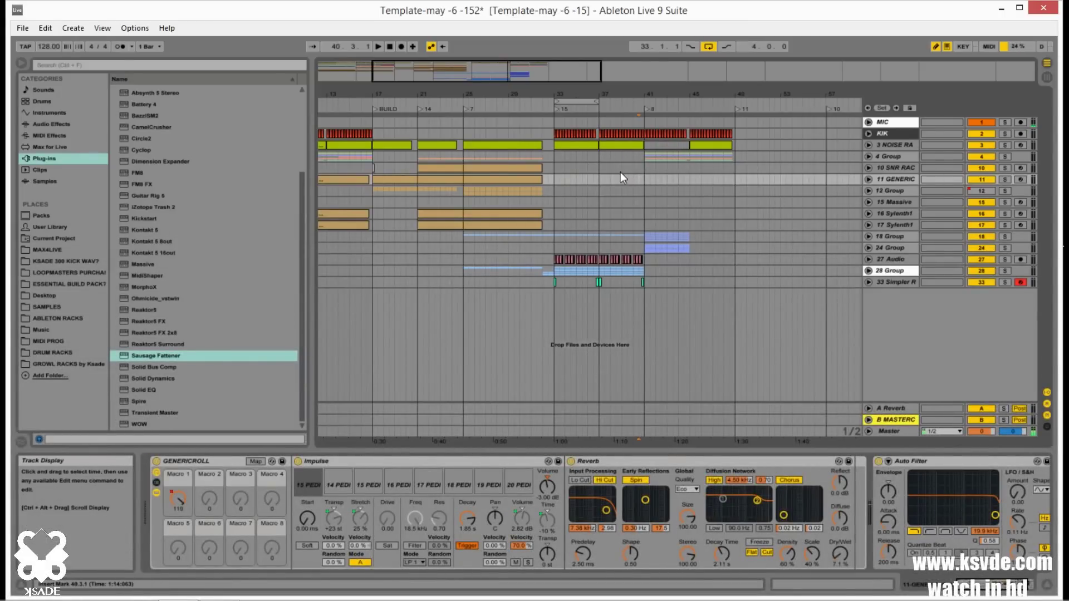
- Insert 12 bars of silence from bar 41 to bar 53
{"action": "left_click_drag", "start_coordinate": [644, 179], "coordinate": [782, 175]}
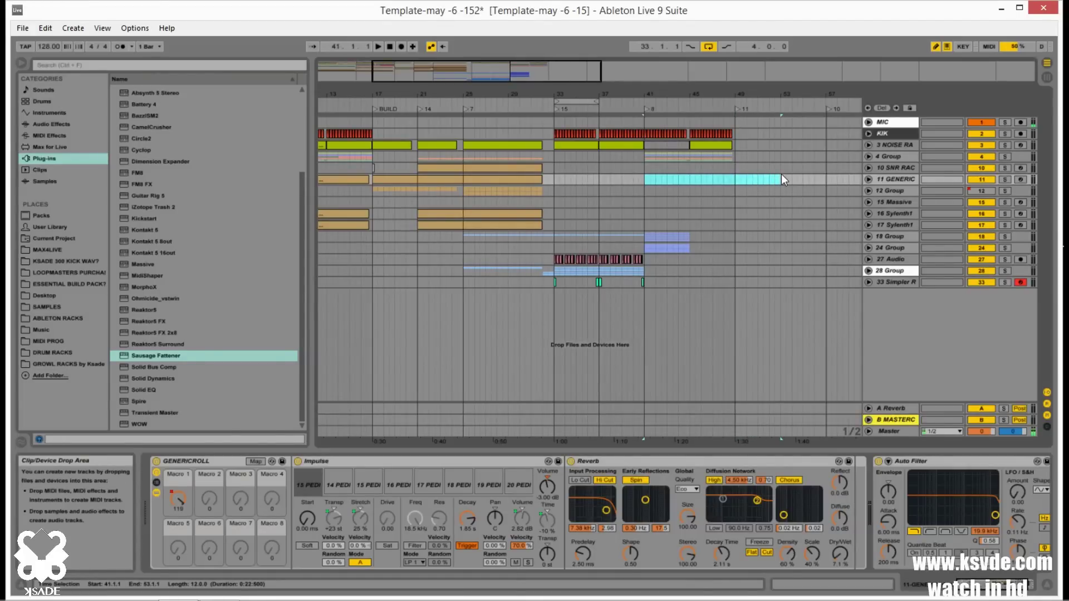
{"action": "key", "text": "ctrl+i"}
{"action": "left_click", "coordinate": [730, 239]}
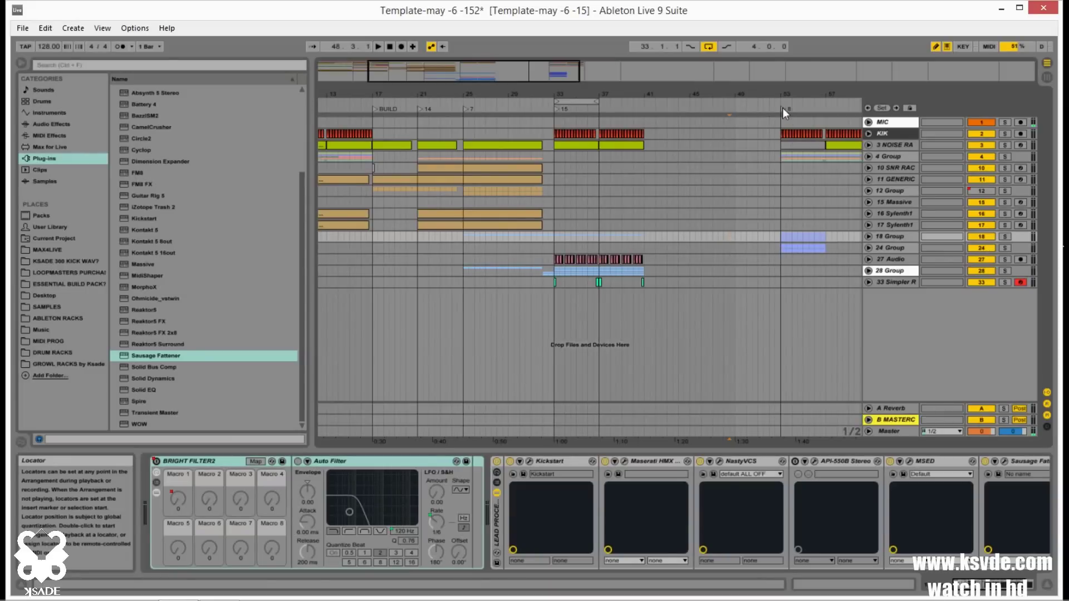
- Add locators at bar 41 and bar 45
{"action": "left_click", "coordinate": [677, 179]}
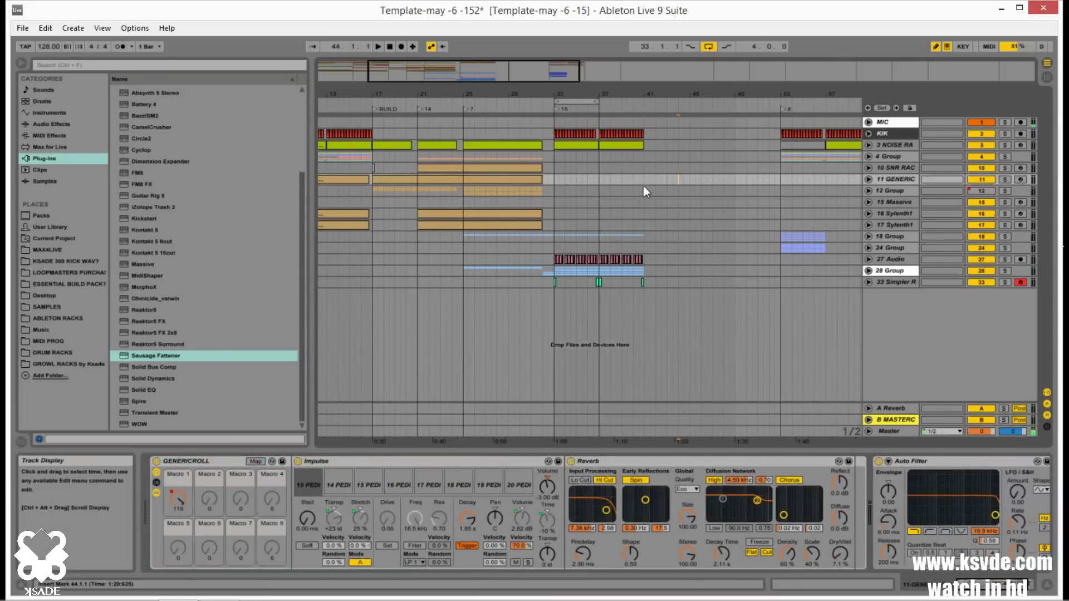
{"action": "left_click", "coordinate": [644, 188]}
{"action": "left_click", "coordinate": [881, 108]}
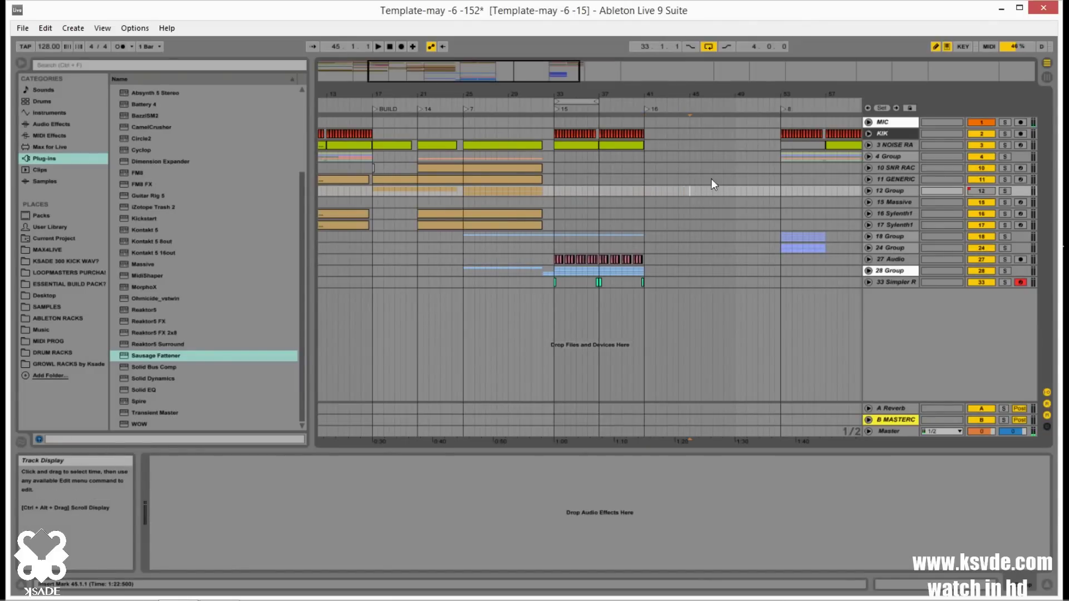
{"action": "left_click", "coordinate": [881, 108]}
{"action": "left_click", "coordinate": [707, 214]}
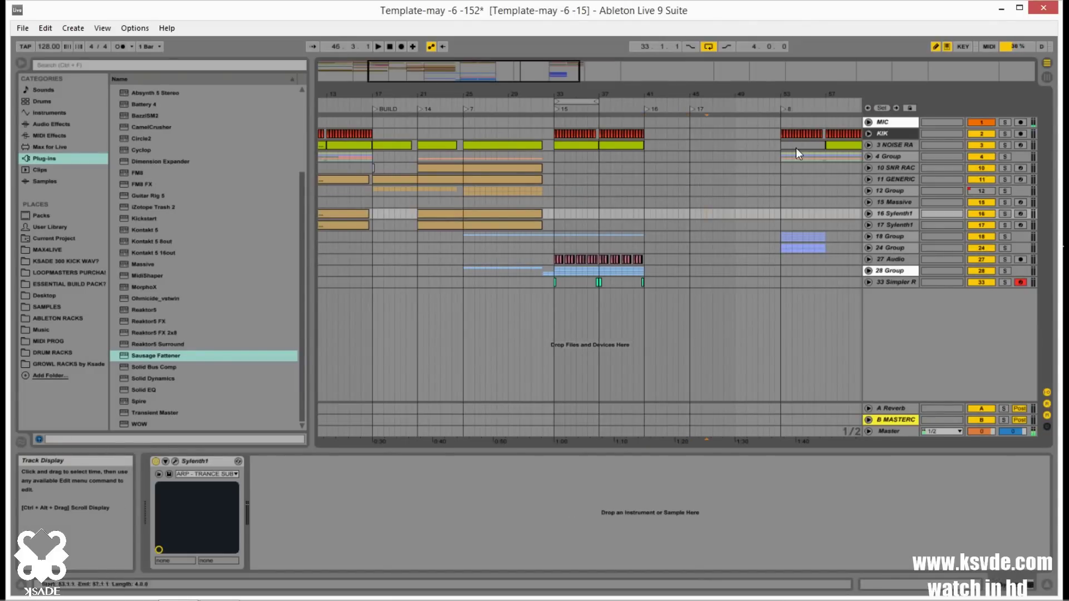
- Insert silence from 41.1.1 to 44.3.1 to lengthen the empty section before locator 8
{"action": "left_click_drag", "start_coordinate": [559, 215], "coordinate": [791, 211]}
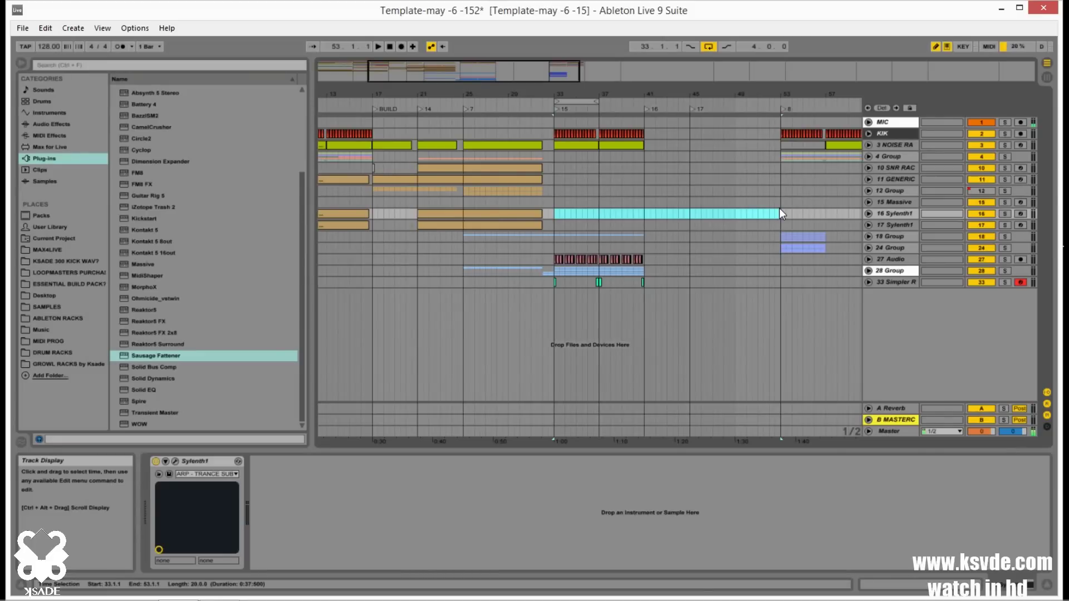
{"action": "left_click", "coordinate": [729, 236]}
{"action": "left_click_drag", "start_coordinate": [508, 73], "coordinate": [537, 84]}
{"action": "left_click", "coordinate": [544, 213]}
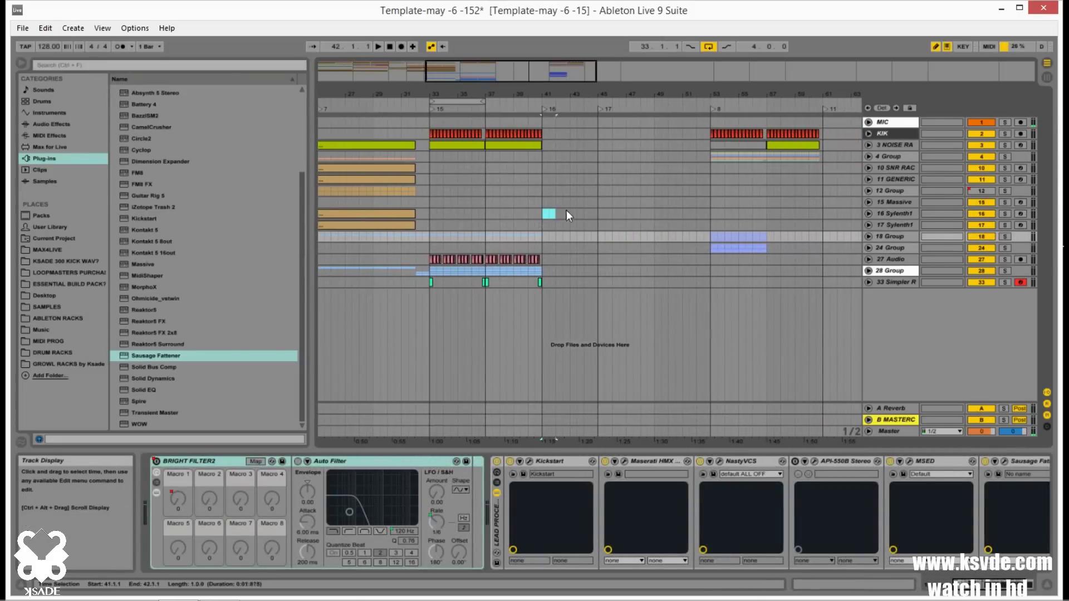
{"action": "left_click_drag", "start_coordinate": [602, 209], "coordinate": [594, 209]}
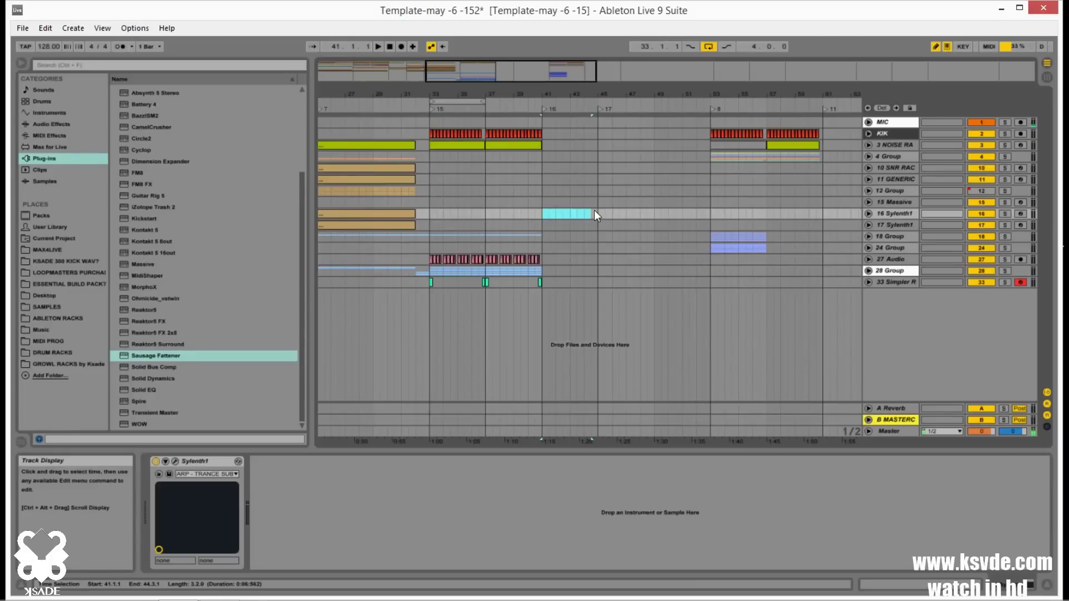
{"action": "key", "text": "ctrl+i"}
- Move locator 17 to bar 49
{"action": "left_click", "coordinate": [590, 233]}
{"action": "left_click_drag", "start_coordinate": [591, 117], "coordinate": [543, 122]}
{"action": "left_click", "coordinate": [555, 190]}
{"action": "left_click", "coordinate": [589, 237]}
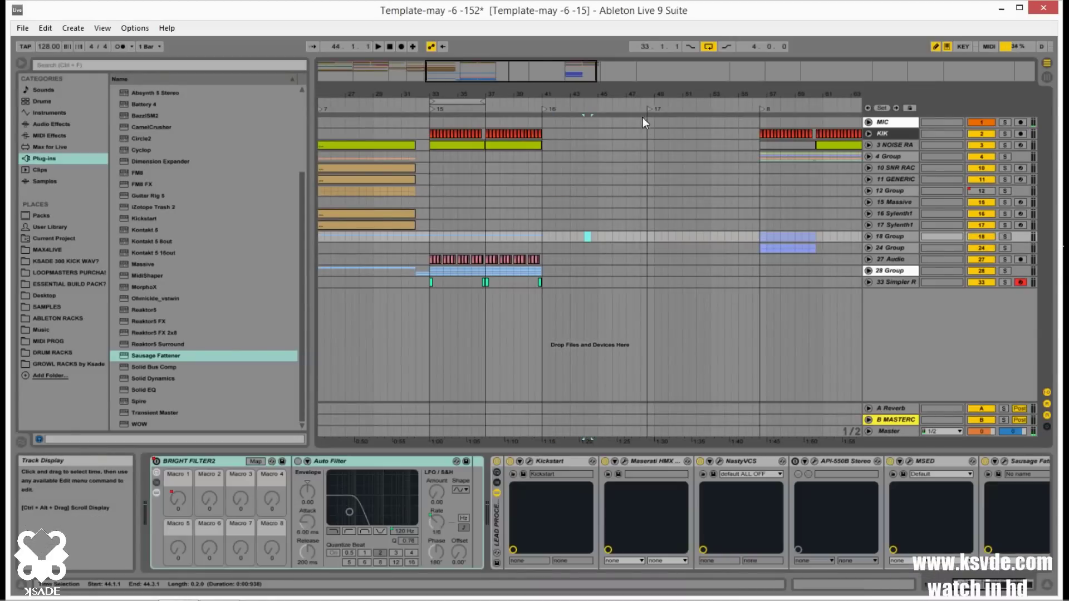
{"action": "left_click_drag", "start_coordinate": [646, 105], "coordinate": [618, 89]}
{"action": "left_click", "coordinate": [680, 183]}
{"action": "left_click_drag", "start_coordinate": [527, 86], "coordinate": [529, 77]}
{"action": "left_click_drag", "start_coordinate": [640, 191], "coordinate": [646, 193]}
- Examine the empty section from bar 49 to bar 56 and the layout of sections across the whole arrangement
{"action": "left_click_drag", "start_coordinate": [513, 192], "coordinate": [697, 187]}
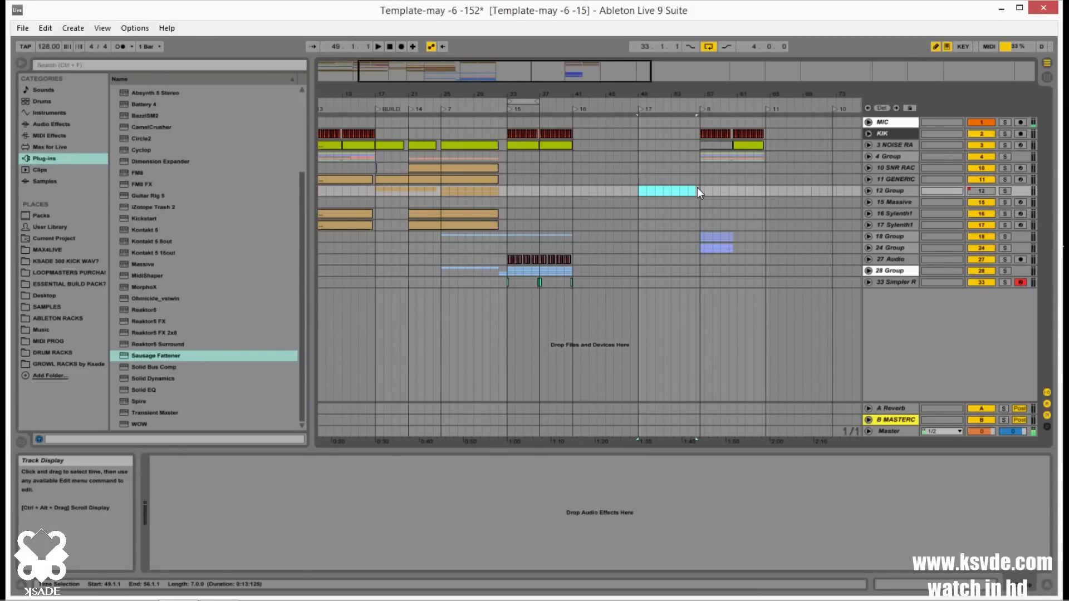
{"action": "left_click_drag", "start_coordinate": [527, 67], "coordinate": [528, 51]}
{"action": "left_click", "coordinate": [590, 202]}
{"action": "left_click_drag", "start_coordinate": [410, 71], "coordinate": [410, 78]}
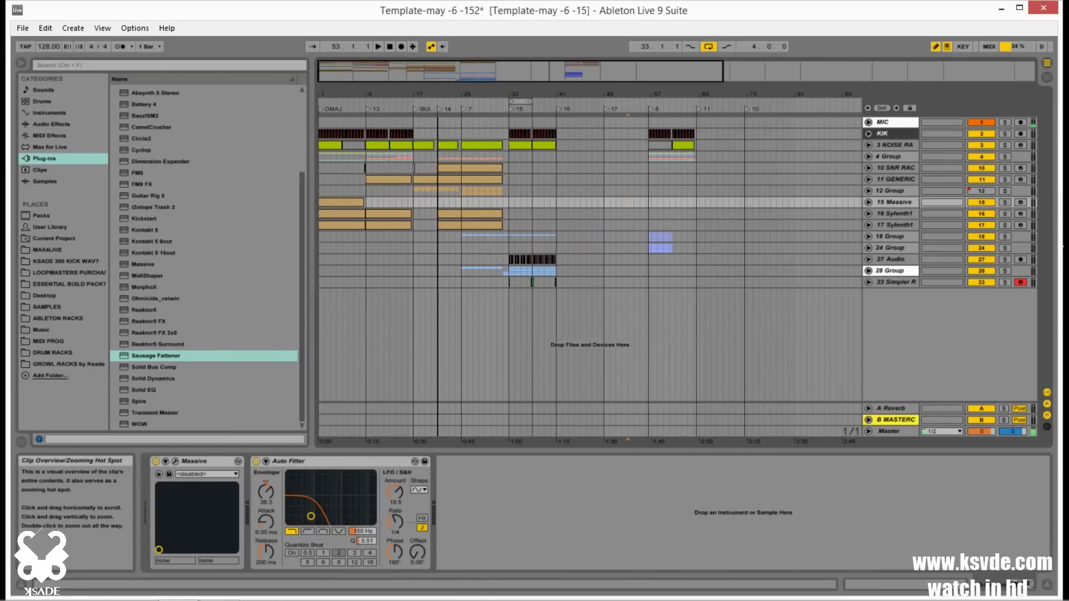